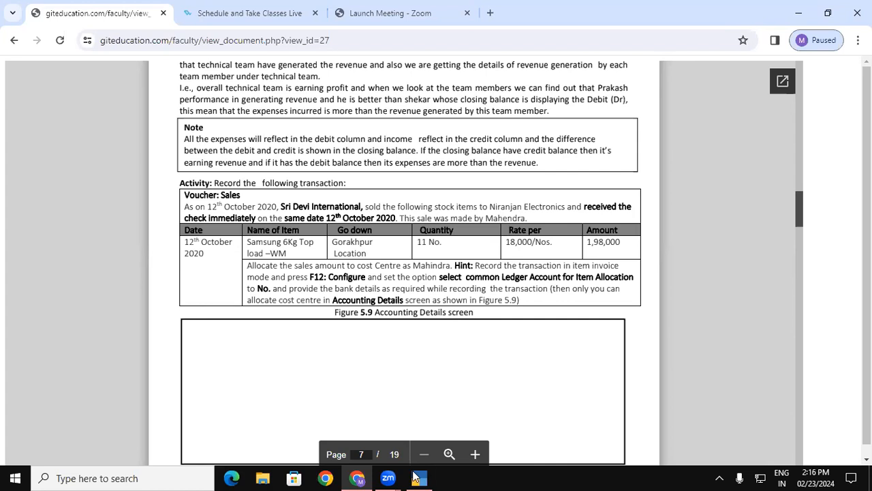
- Switch to TallyPrime and open the Cost Category Summary report
{"action": "left_click", "coordinate": [419, 477]}
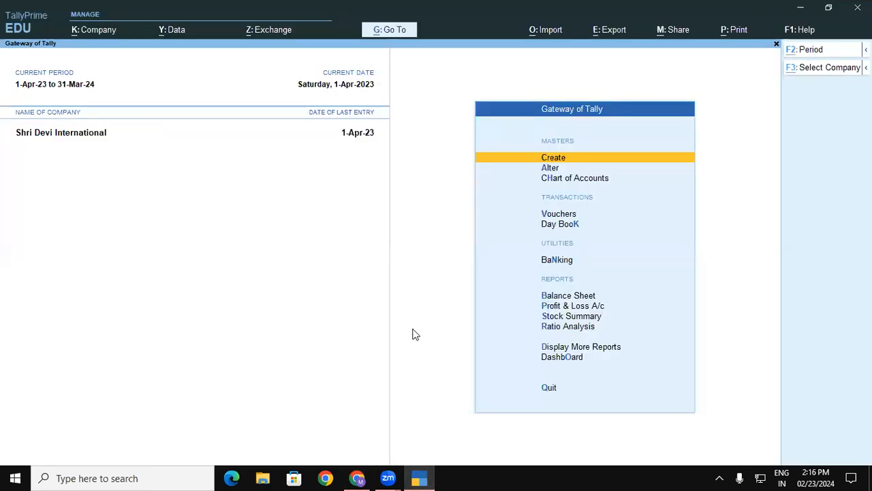
{"action": "key", "text": "alt+g"}
{"action": "type", "text": "Cost"}
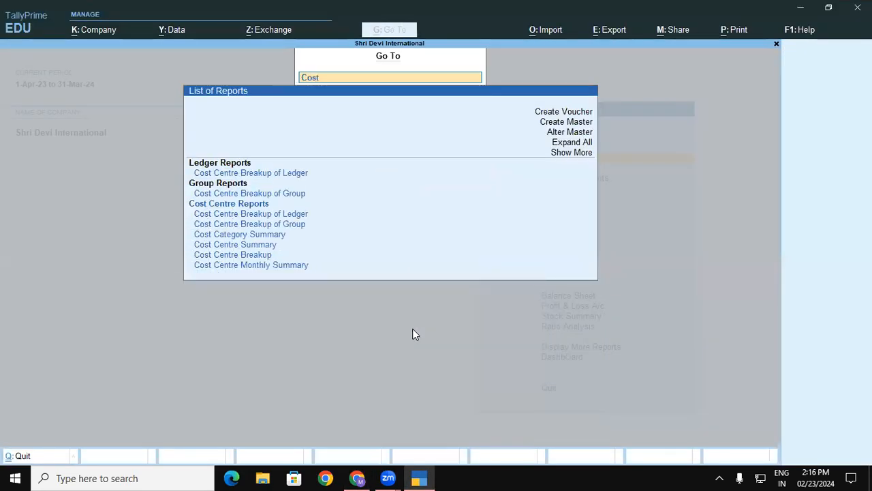
{"action": "key", "text": "Down"}
{"action": "key", "text": "Down"}
{"action": "key", "text": "Down"}
{"action": "key", "text": "Down"}
{"action": "key", "text": "Down"}
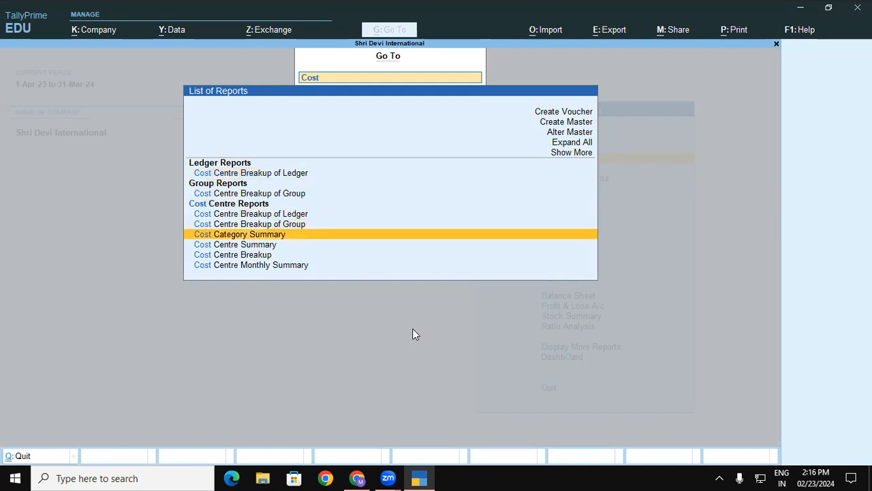
{"action": "key", "text": "Return"}
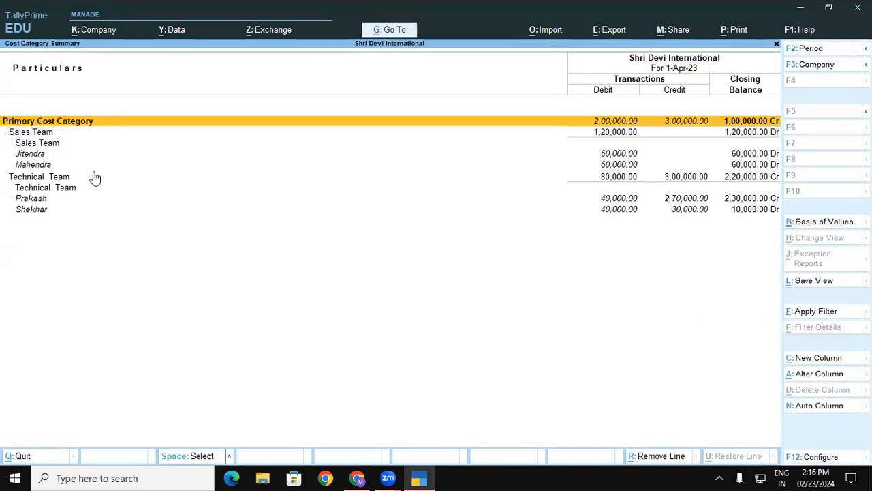
- Examine the Technical Team's first cost centre, check the sales activity in the browser document, and close the report
{"action": "left_click", "coordinate": [50, 192]}
{"action": "left_click", "coordinate": [50, 198]}
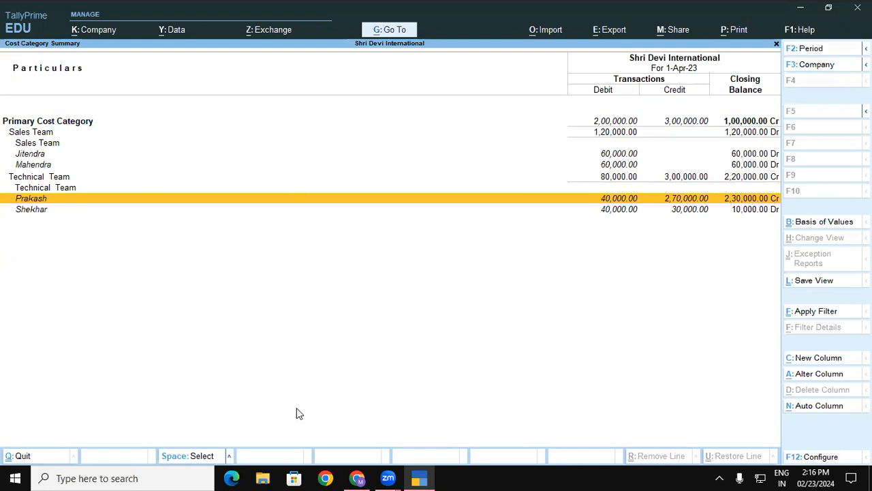
{"action": "left_click", "coordinate": [417, 477]}
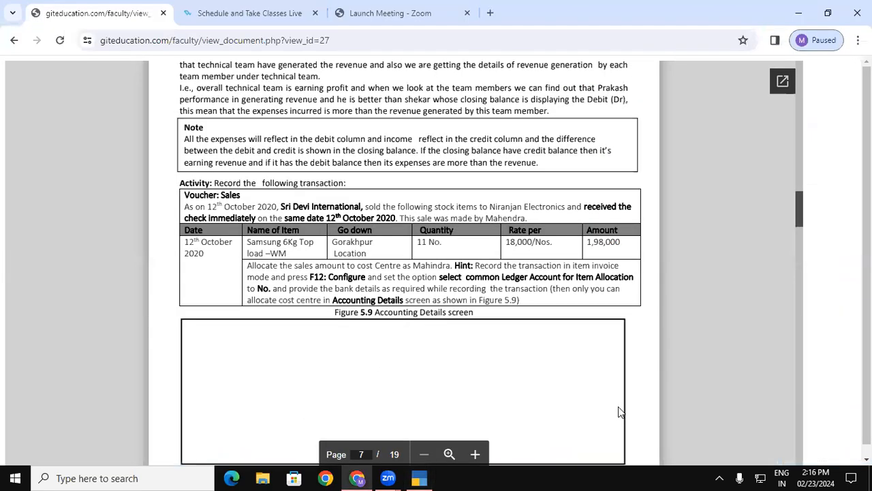
{"action": "left_click", "coordinate": [419, 476]}
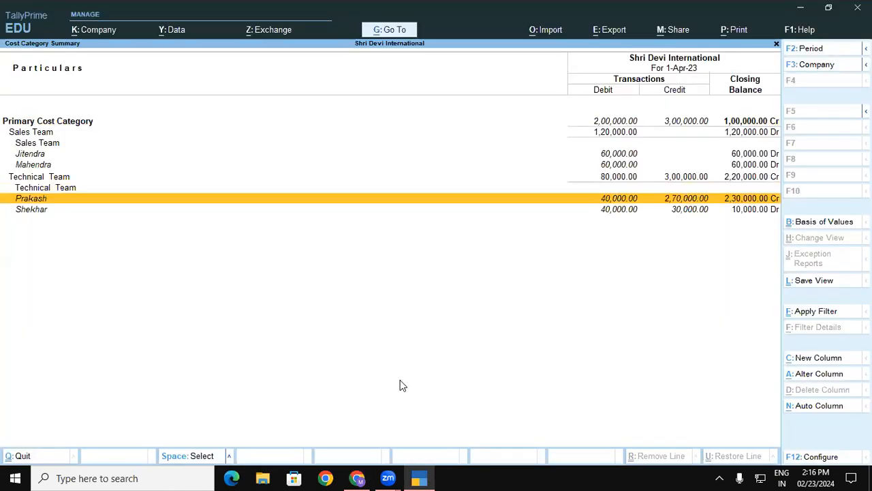
{"action": "key", "text": "Escape"}
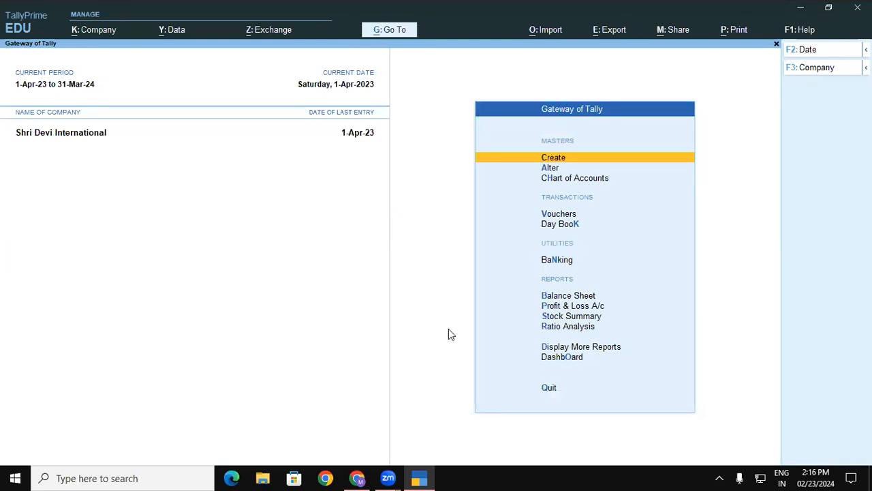
- Start a receipt voucher and create the credit ledger Abc Event under Indirect Incomes
{"action": "key", "text": "v"}
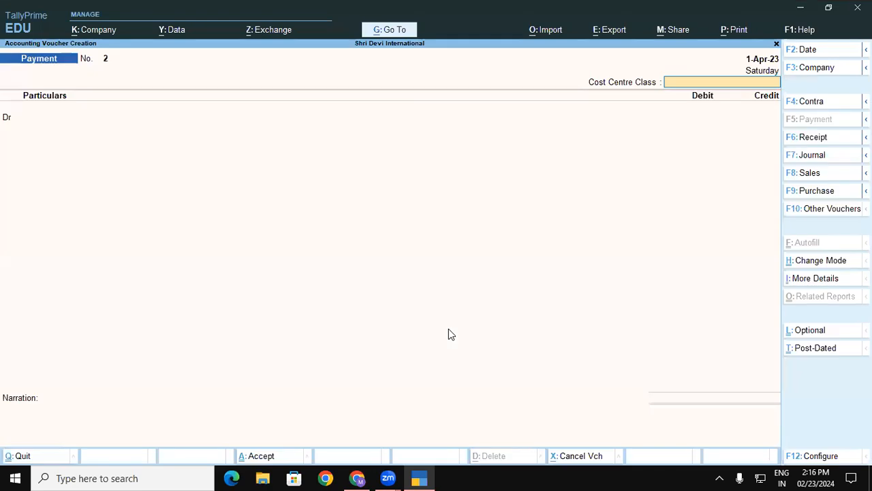
{"action": "key", "text": "F6"}
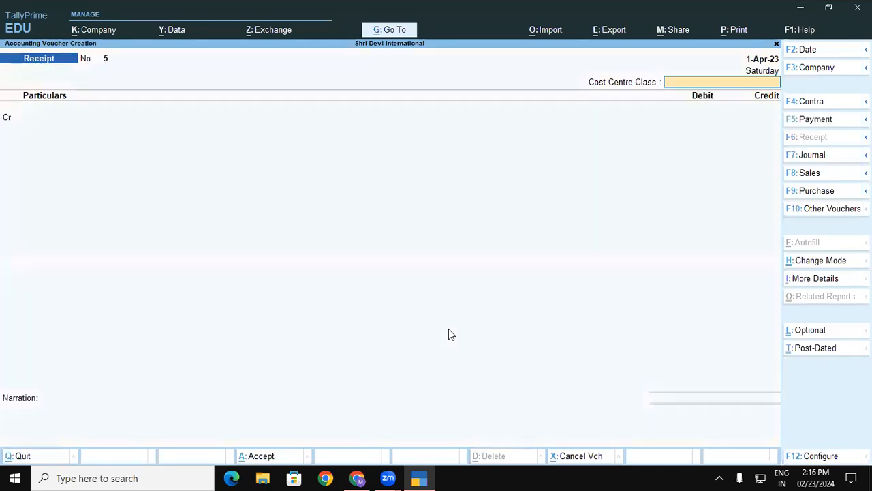
{"action": "key", "text": "Return"}
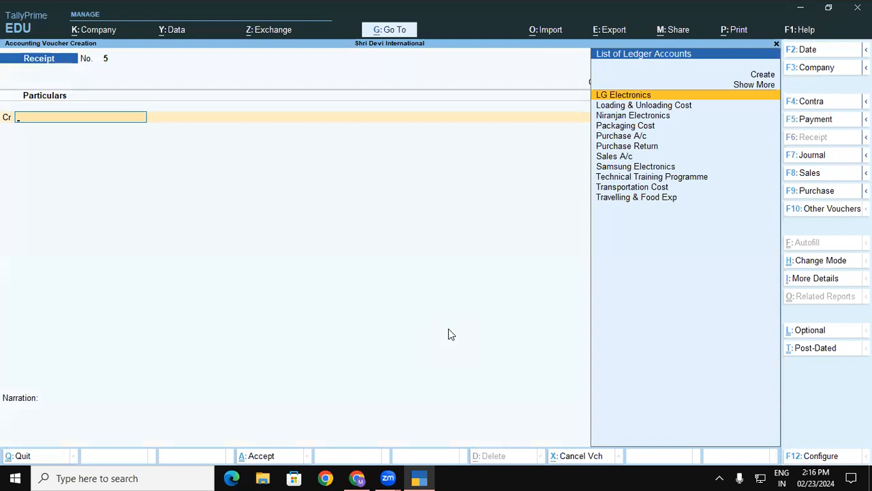
{"action": "key", "text": "alt+c"}
{"action": "type", "text": "A"}
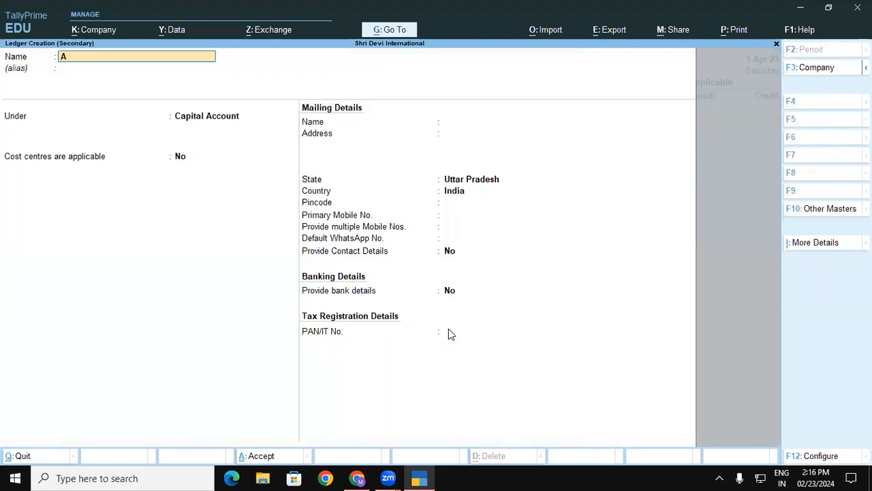
{"action": "type", "text": "bc Even"}
{"action": "key", "text": "Return"}
{"action": "key", "text": "Return"}
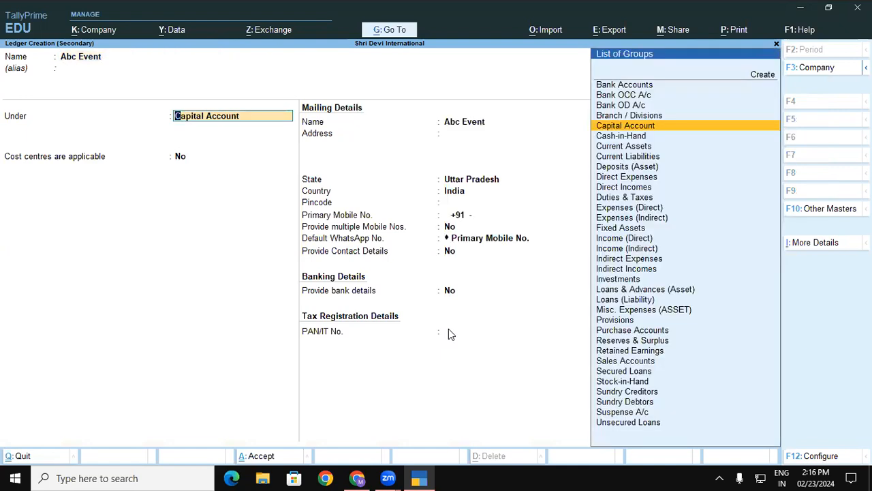
{"action": "type", "text": "In"}
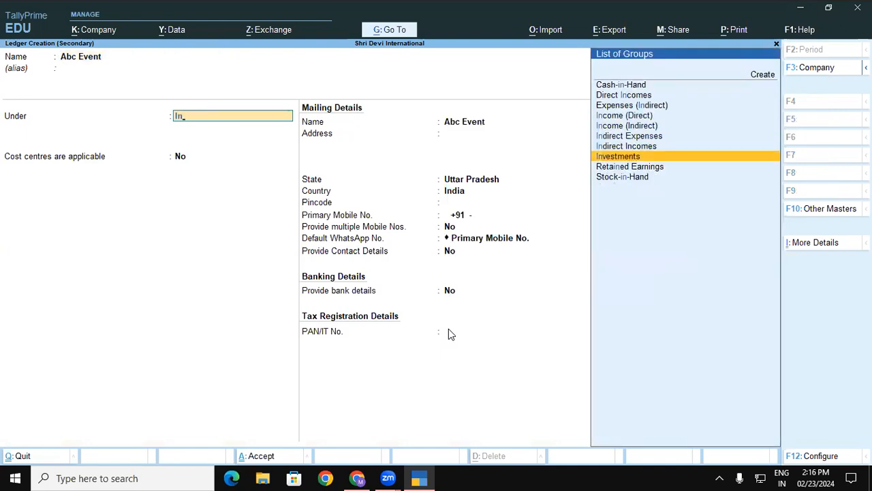
{"action": "key", "text": "Up"}
{"action": "key", "text": "Return"}
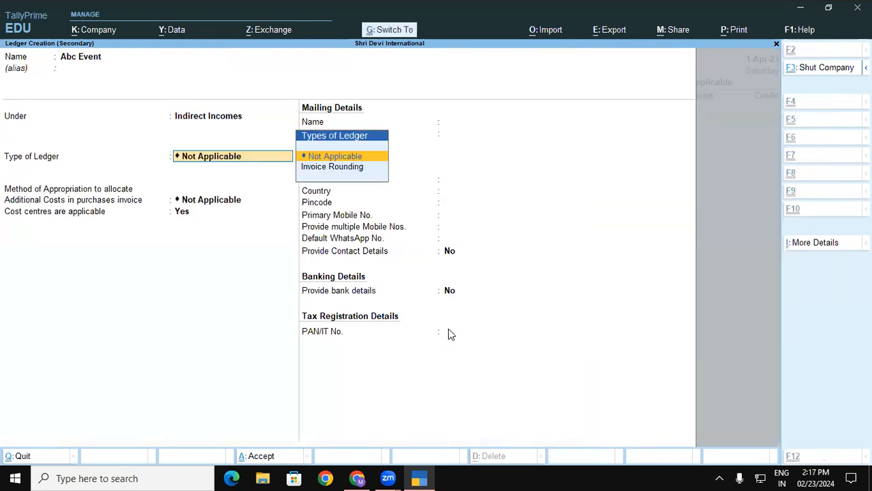
{"action": "key", "text": "ctrl+a"}
- Credit Abc Event with 198000 and allocate the full amount to the Sales Team's second cost centre
{"action": "type", "text": "198000"}
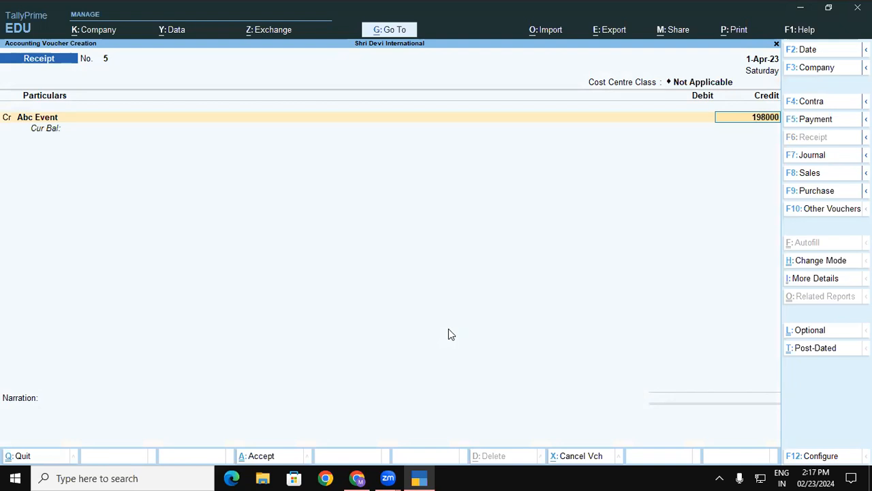
{"action": "key", "text": "Return"}
{"action": "key", "text": "Return"}
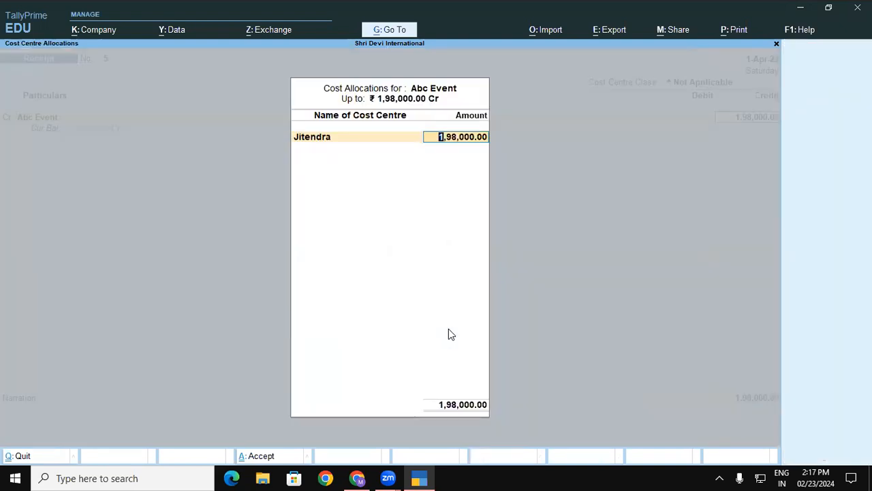
{"action": "key", "text": "BackSpace"}
{"action": "key", "text": "Down"}
{"action": "key", "text": "Return"}
{"action": "key", "text": "Return"}
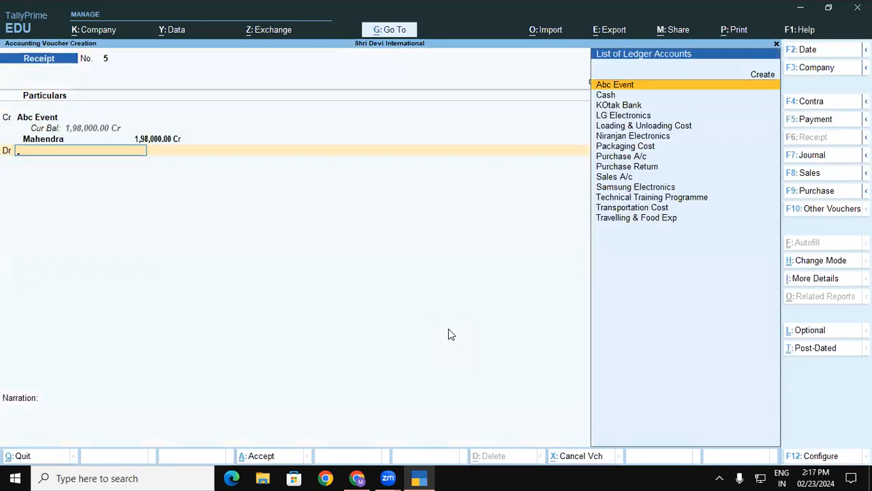
- Debit KOtak Bank with the full 1,98,000, save the receipt without a narration, and leave voucher entry
{"action": "type", "text": "ko"}
{"action": "key", "text": "Return"}
{"action": "key", "text": "Return"}
{"action": "key", "text": "Return"}
{"action": "key", "text": "Return"}
{"action": "key", "text": "ctrl+a"}
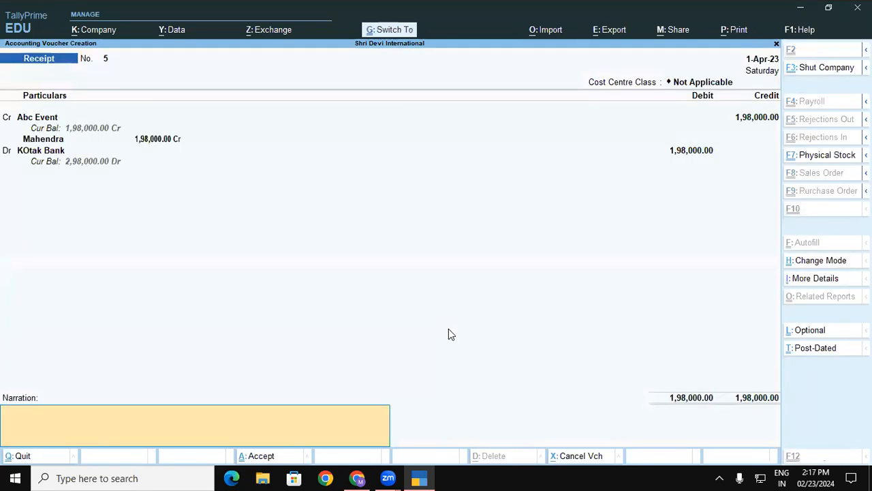
{"action": "key", "text": "Return"}
{"action": "key", "text": "Escape"}
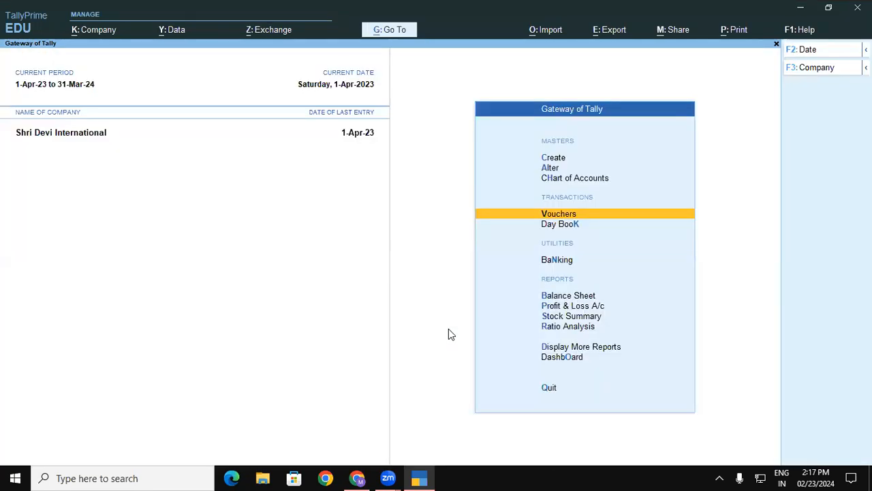
- Reopen the Cost Category Summary and examine the debit, credit and closing balance of the Sales Team's second cost centre
{"action": "key", "text": "alt+g"}
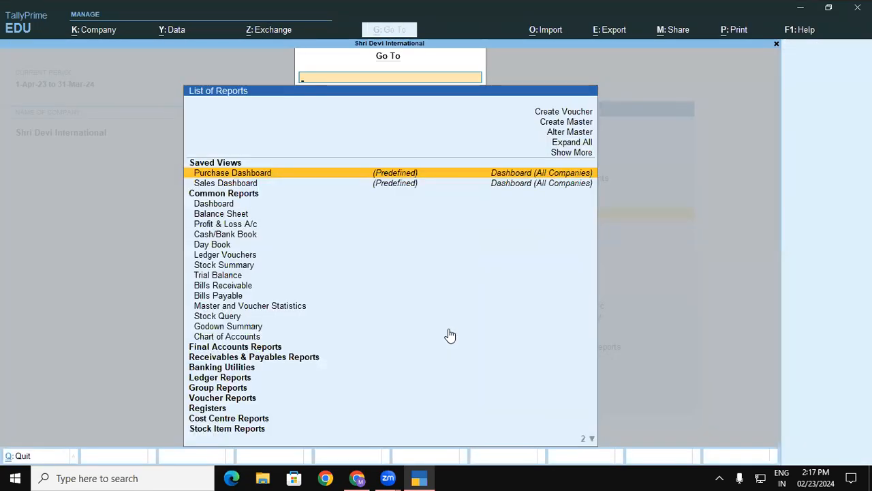
{"action": "type", "text": "Cost"}
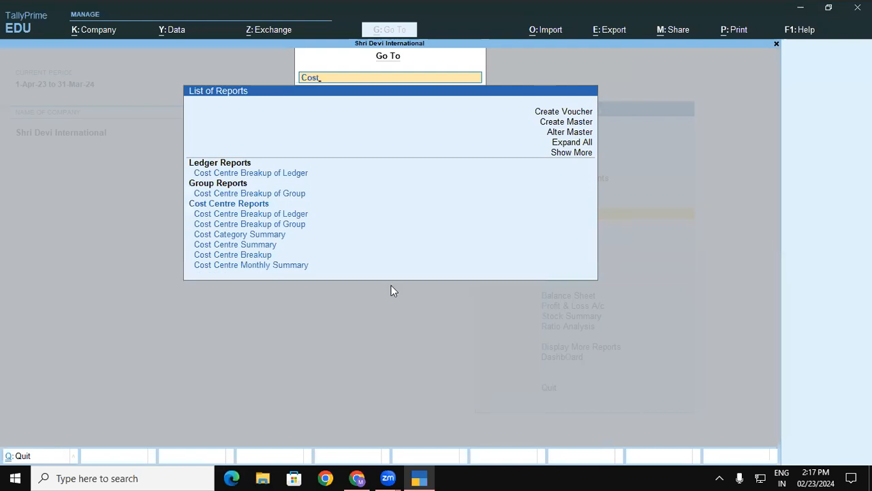
{"action": "left_click", "coordinate": [279, 235]}
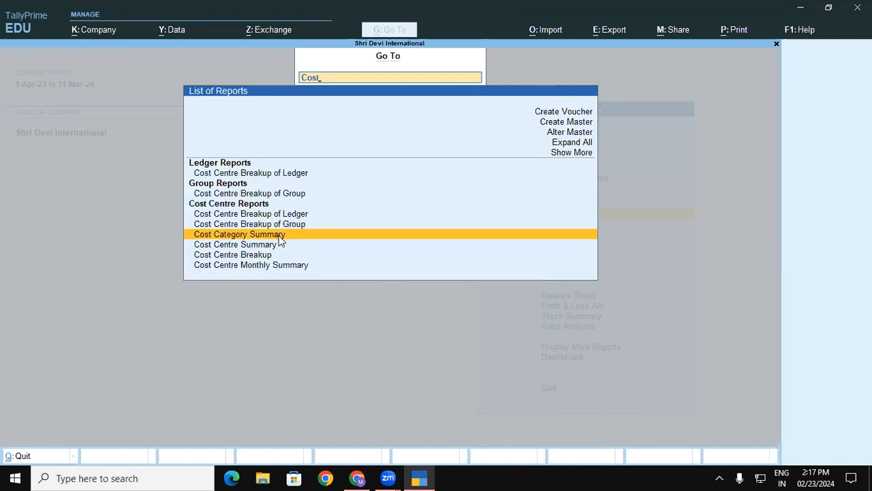
{"action": "left_click", "coordinate": [279, 238]}
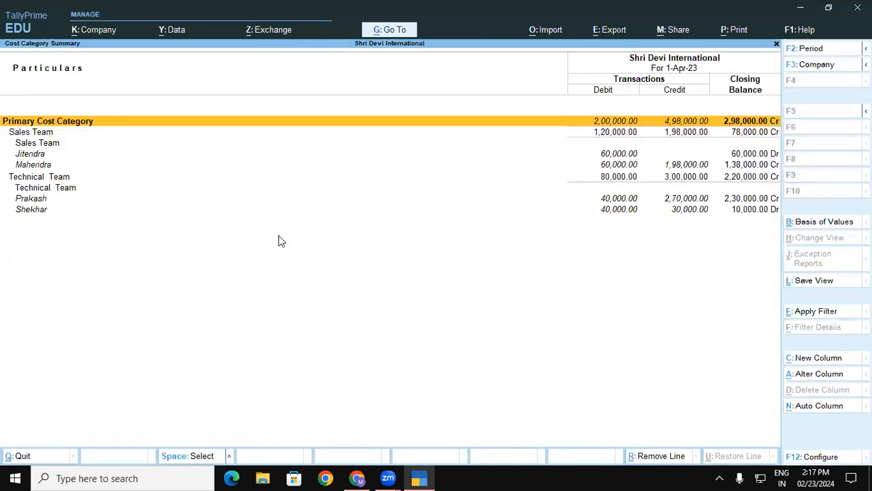
{"action": "left_click", "coordinate": [618, 168]}
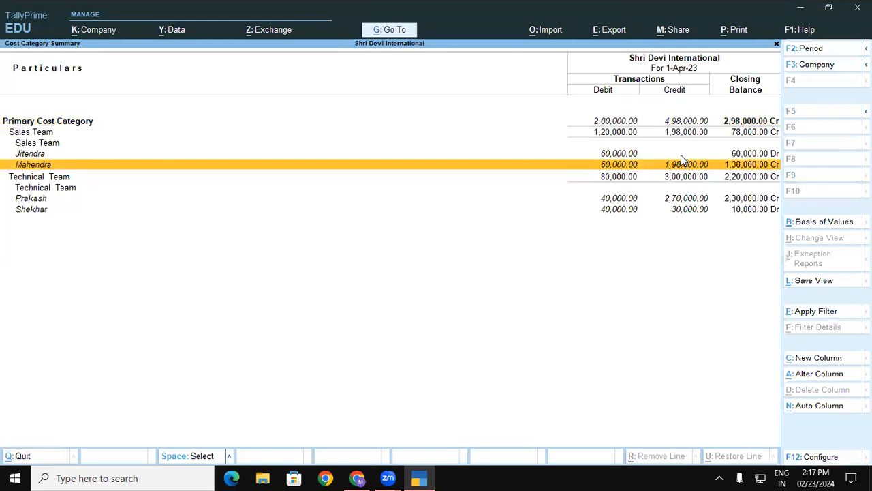
- Delete the Abc Event receipt voucher from the Day Book and return to the Gateway of Tally
{"action": "key", "text": "Escape"}
{"action": "key", "text": "k"}
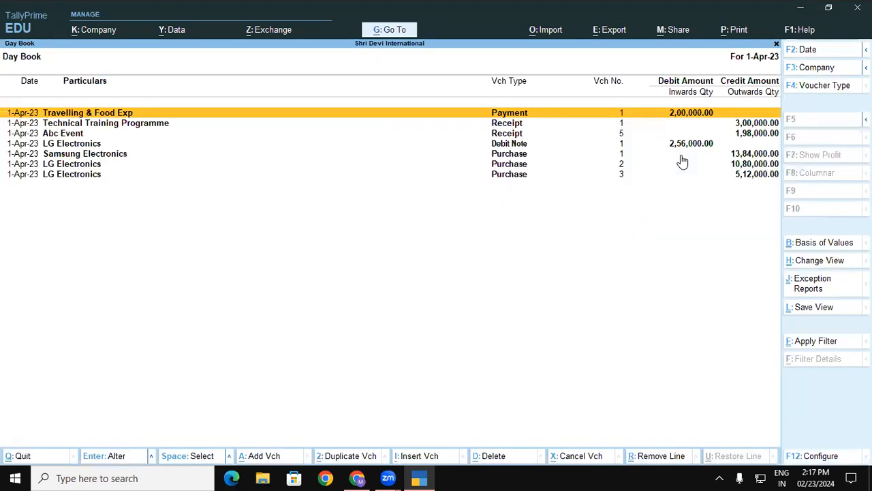
{"action": "left_click", "coordinate": [85, 135]}
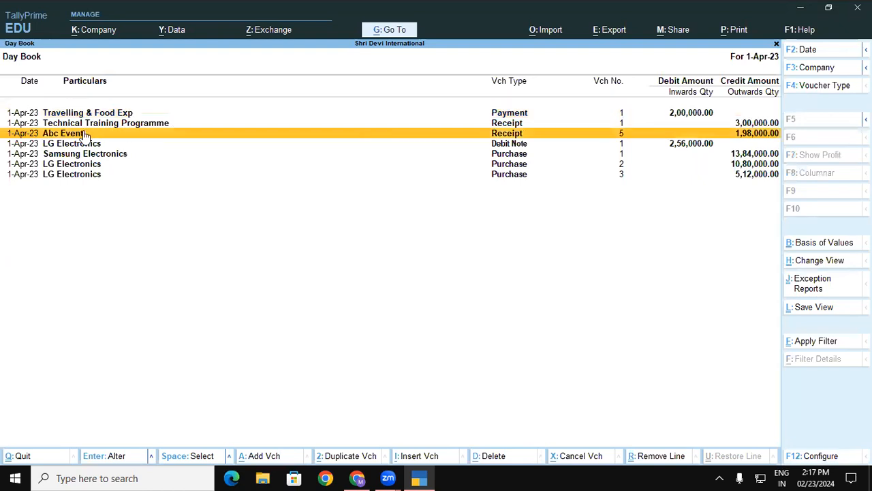
{"action": "key", "text": "Return"}
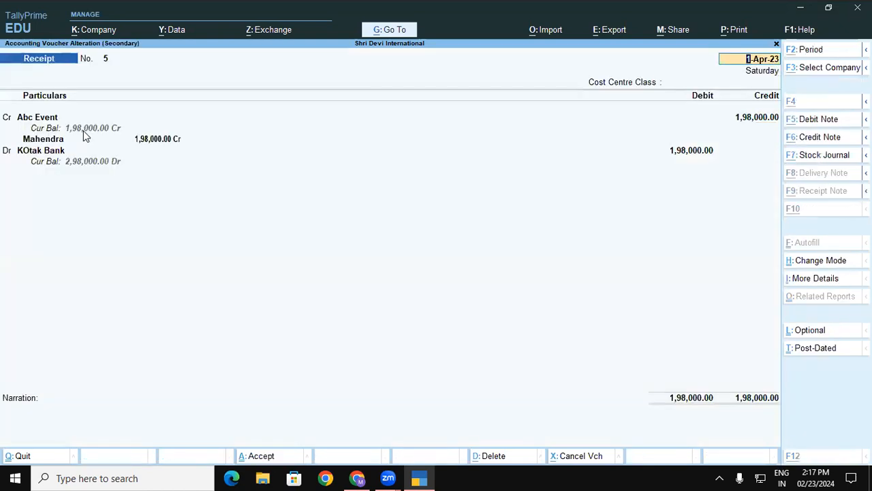
{"action": "key", "text": "alt+d"}
{"action": "key", "text": "Return"}
{"action": "key", "text": "Escape"}
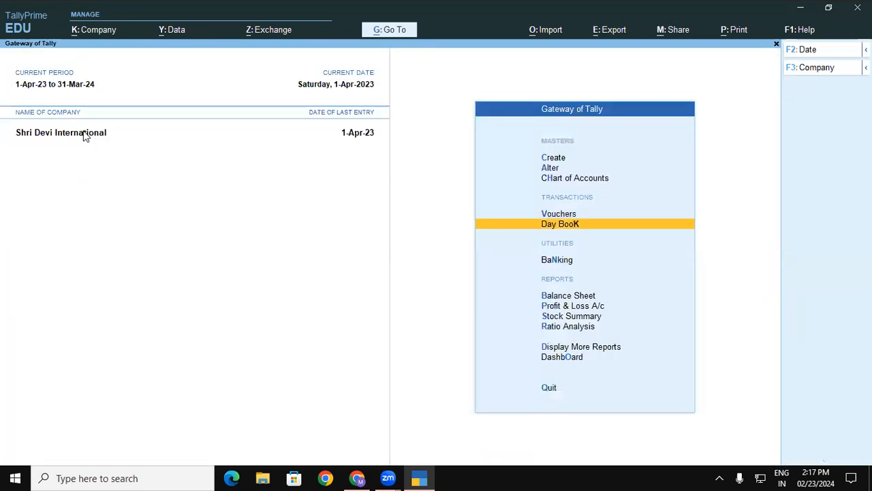
- Check the sale transaction in the browser document, switch back to TallyPrime and start a sales voucher with reference number 001
{"action": "left_click", "coordinate": [355, 477]}
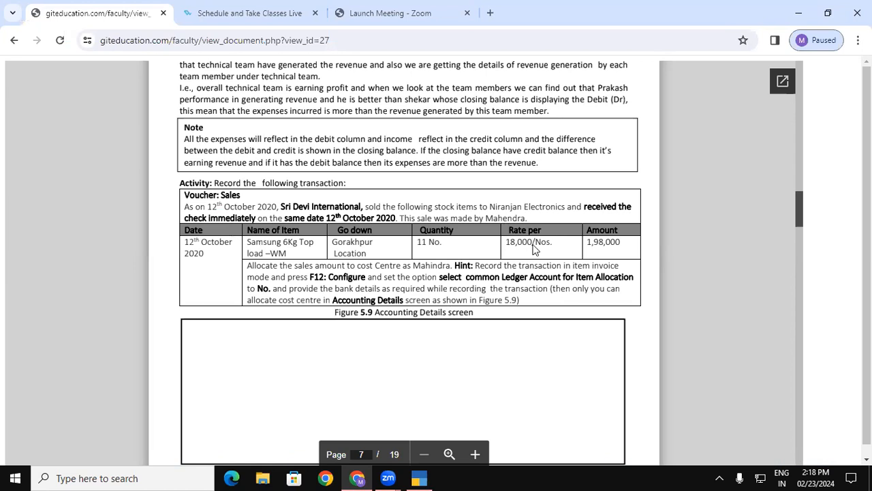
{"action": "left_click", "coordinate": [428, 477]}
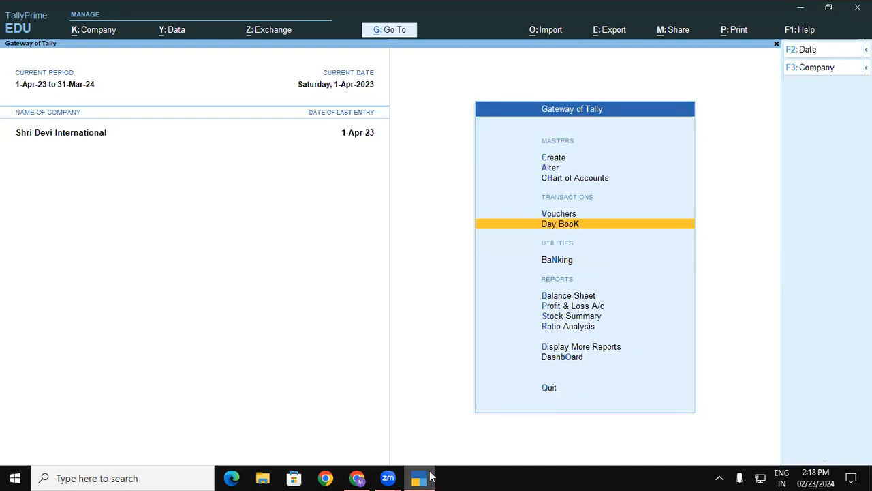
{"action": "key", "text": "v"}
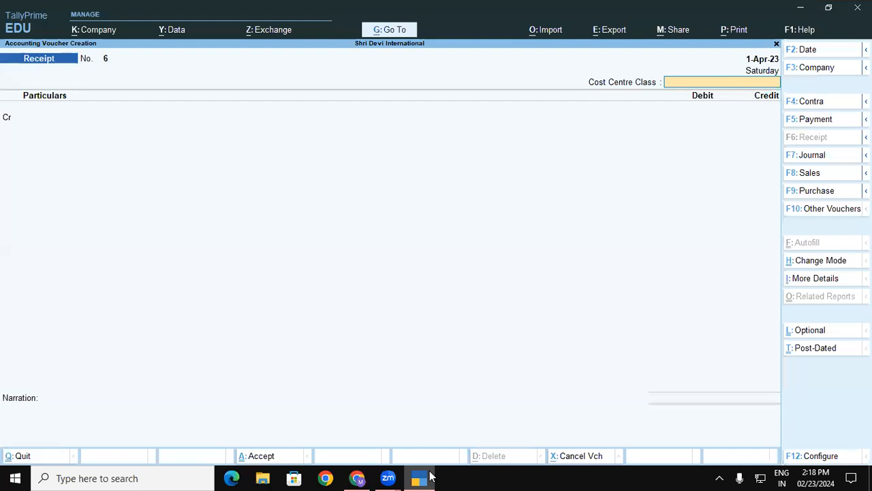
{"action": "key", "text": "F8"}
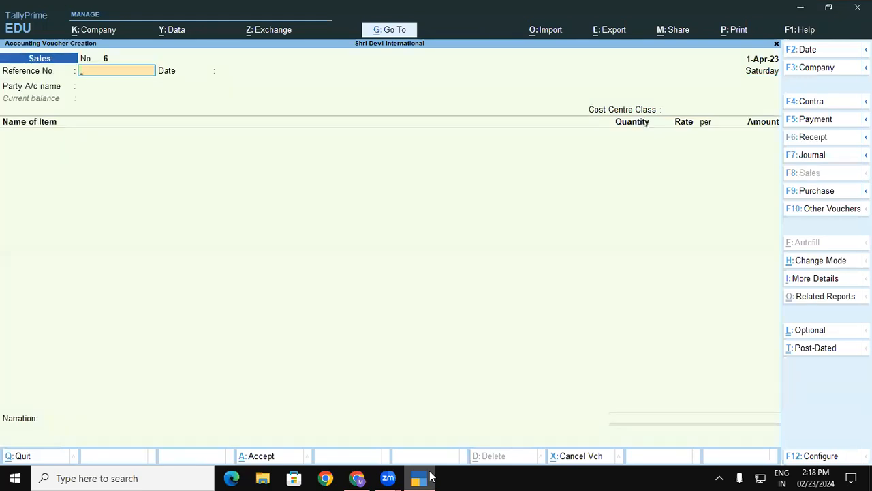
{"action": "type", "text": "001"}
{"action": "key", "text": "Return"}
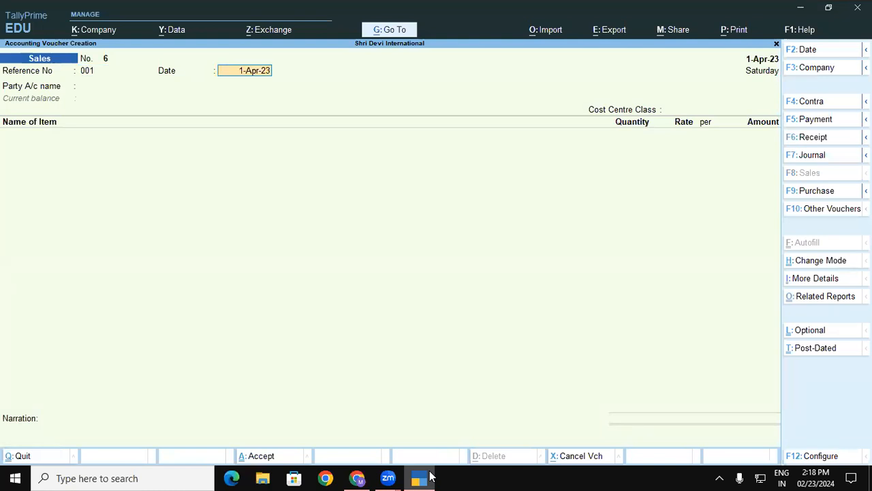
- Set Niranjan Electronics as the party, accept its party details and keep the cost centre class Not Applicable
{"action": "key", "text": "Return"}
{"action": "type", "text": "nics"}
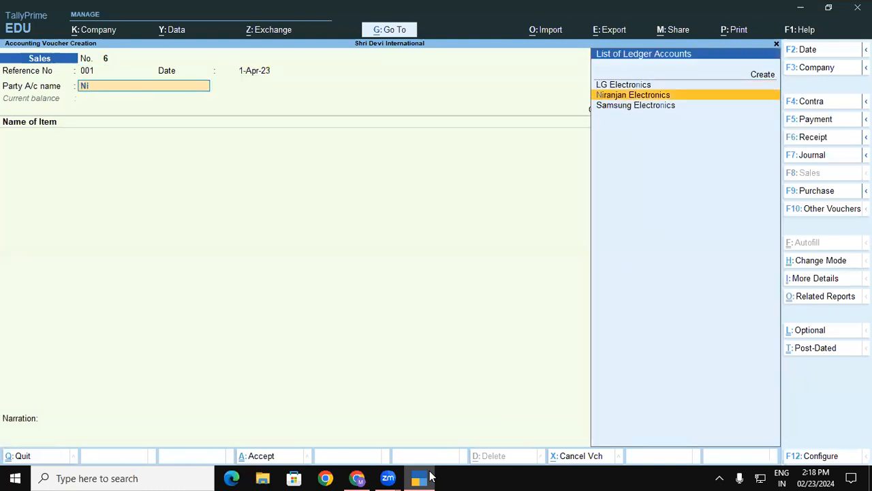
{"action": "key", "text": "Return"}
{"action": "key", "text": "ctrl+a"}
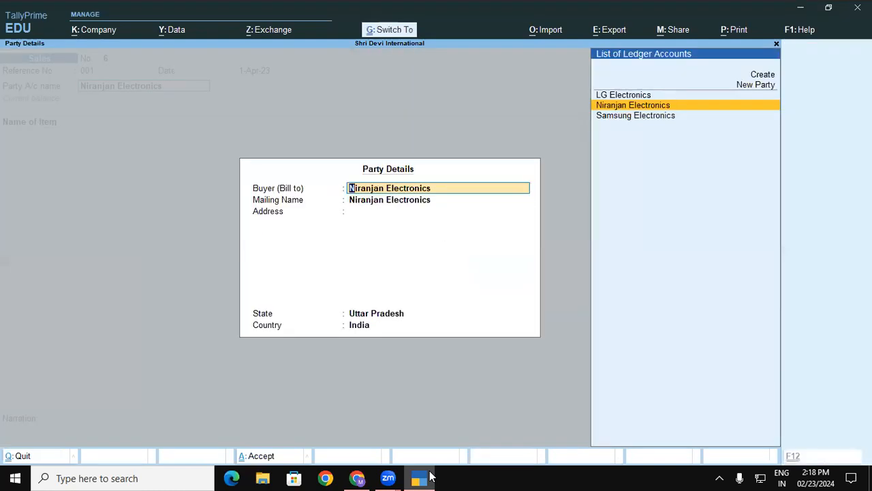
{"action": "key", "text": "ctrl+a"}
{"action": "key", "text": "Return"}
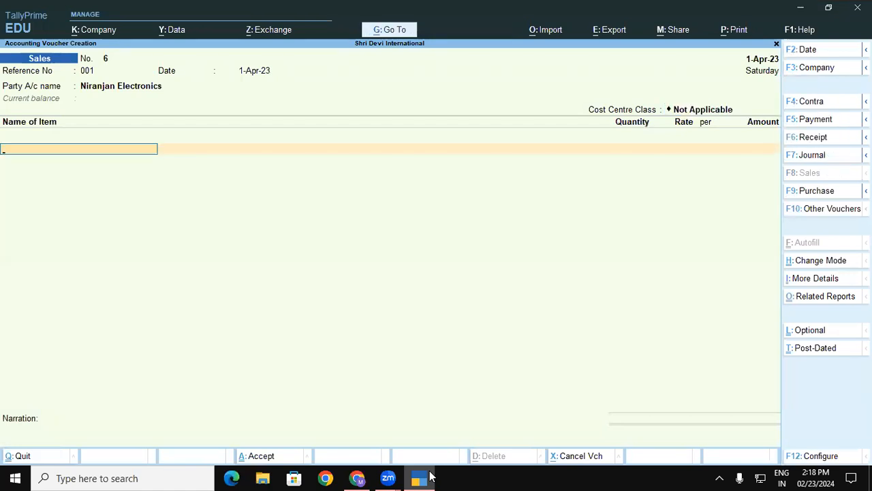
- Add Samsung 6 Kg Top Load Wm as the stock item of the sales voucher
{"action": "type", "text": "Sa"}
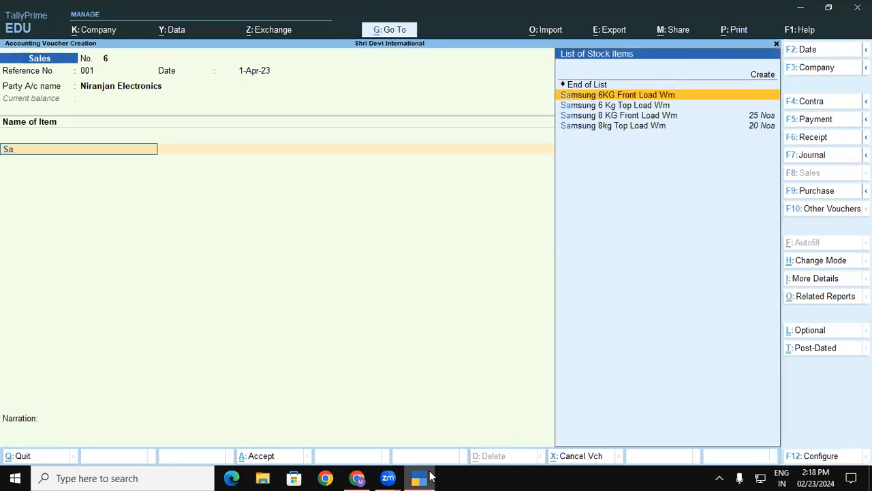
{"action": "key", "text": "Down"}
{"action": "key", "text": "Return"}
{"action": "key", "text": "Return"}
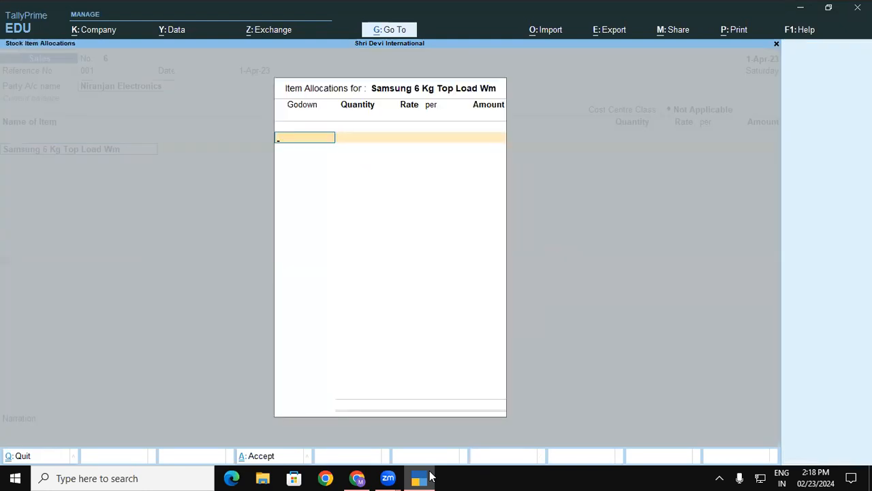
- Allocate 11 Nos of the item at a rate of 18000 from the default godown
{"action": "key", "text": "Return"}
{"action": "type", "text": "11"}
{"action": "key", "text": "Return"}
{"action": "type", "text": "18000"}
{"action": "key", "text": "Return"}
{"action": "key", "text": "Return"}
{"action": "key", "text": "Return"}
{"action": "key", "text": "Return"}
{"action": "key", "text": "Return"}
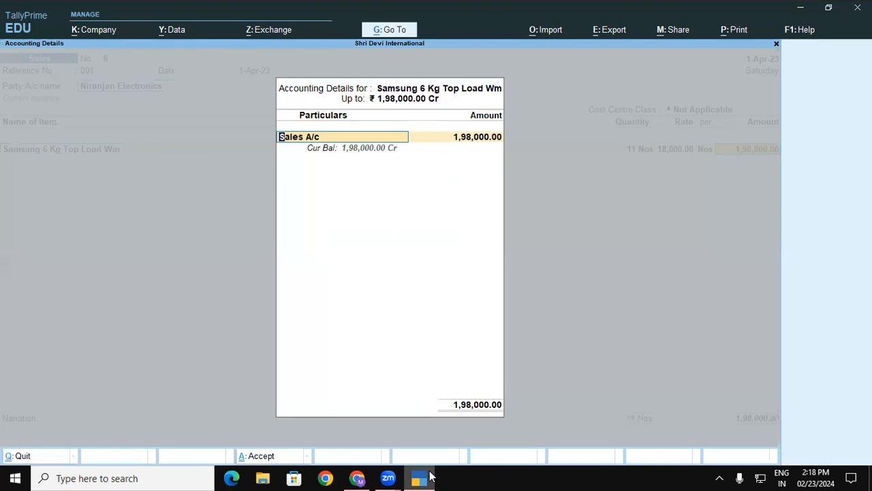
- Credit the item's 1,98,000 to Sales A/c, allocate it to the Sales Team's second cost centre and end the item list
{"action": "key", "text": "Return"}
{"action": "key", "text": "Return"}
{"action": "key", "text": "Return"}
{"action": "key", "text": "Return"}
{"action": "key", "text": "Return"}
{"action": "key", "text": "Return"}
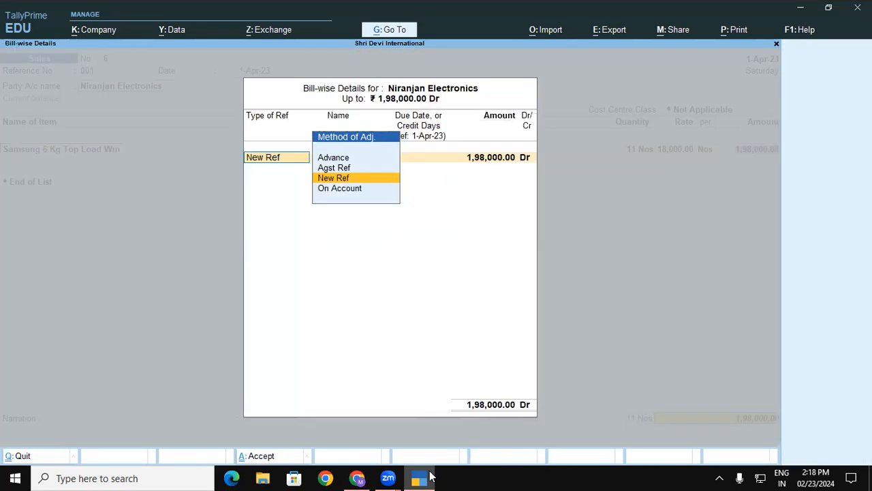
- Record the 1,98,000 bill as New Ref 6 for Niranjan Electronics and save the sales voucher without a narration
{"action": "key", "text": "Return"}
{"action": "key", "text": "Return"}
{"action": "key", "text": "Return"}
{"action": "key", "text": "Return"}
{"action": "key", "text": "Return"}
{"action": "key", "text": "Return"}
{"action": "key", "text": "Return"}
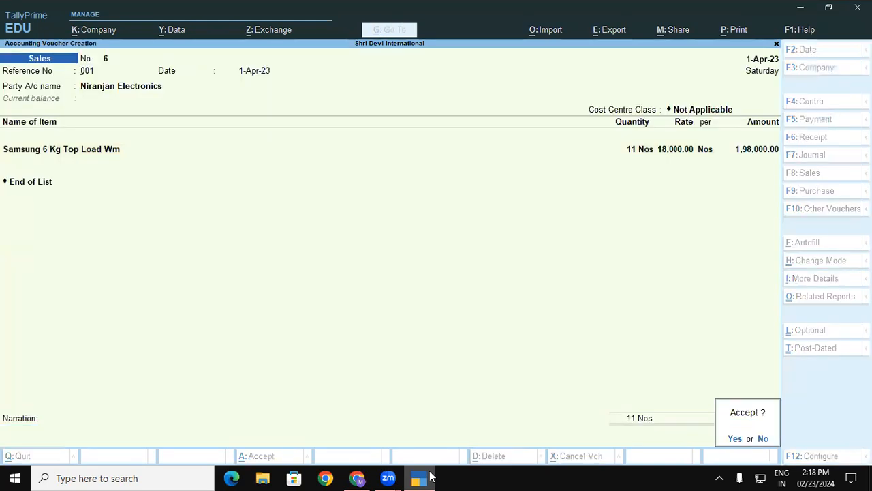
{"action": "key", "text": "Return"}
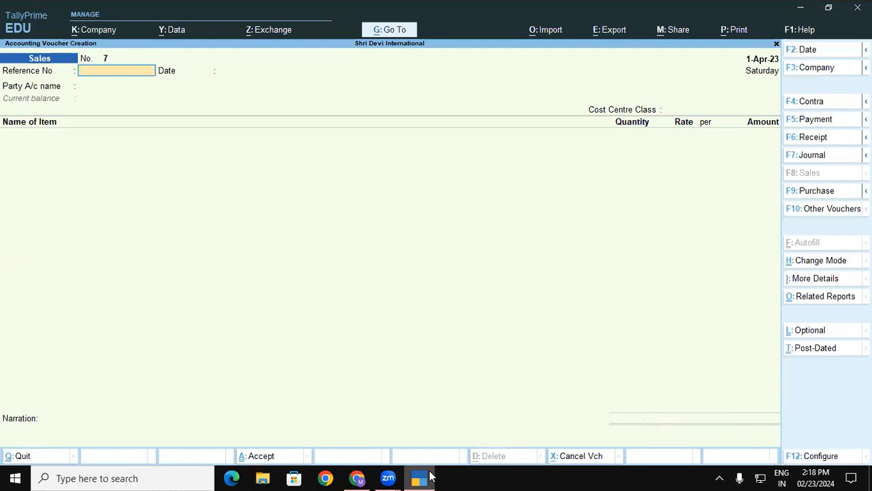
- Start a receipt voucher with cost centre class Not Applicable, crediting Niranjan Electronics with Agst Ref as the reference type
{"action": "key", "text": "F6"}
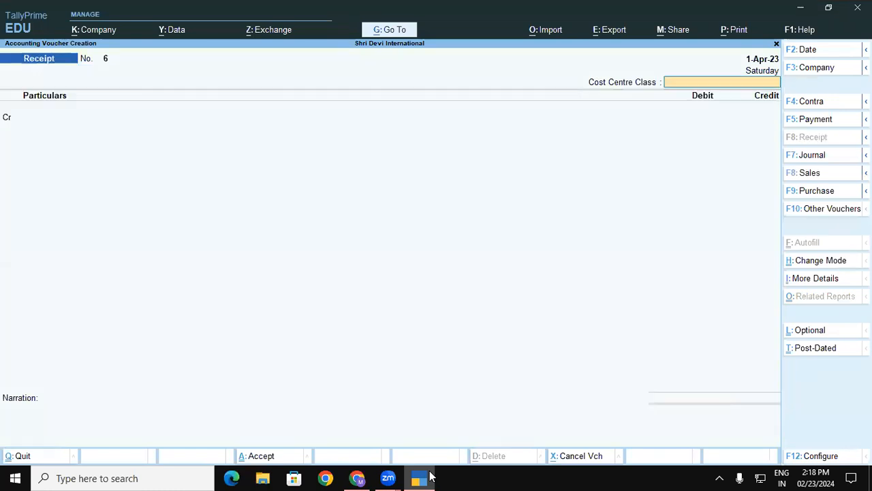
{"action": "key", "text": "Return"}
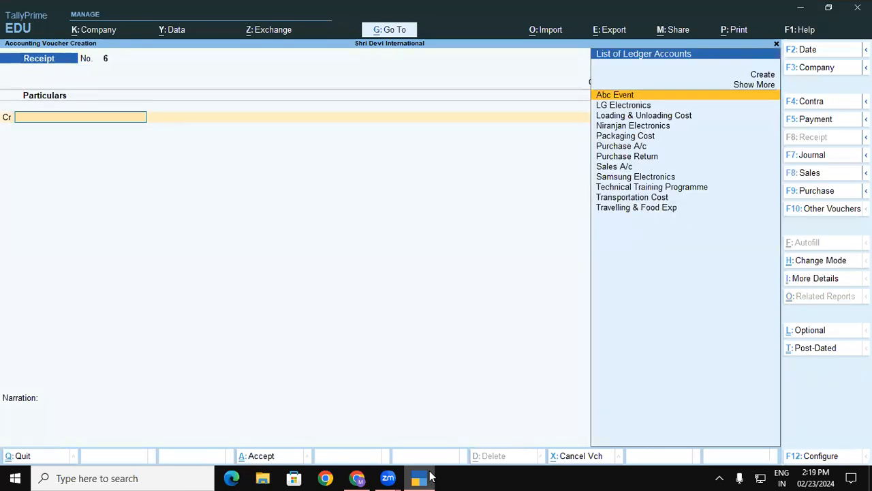
{"action": "type", "text": "Ni"}
{"action": "key", "text": "Return"}
{"action": "key", "text": "Return"}
{"action": "key", "text": "Return"}
{"action": "key", "text": "Return"}
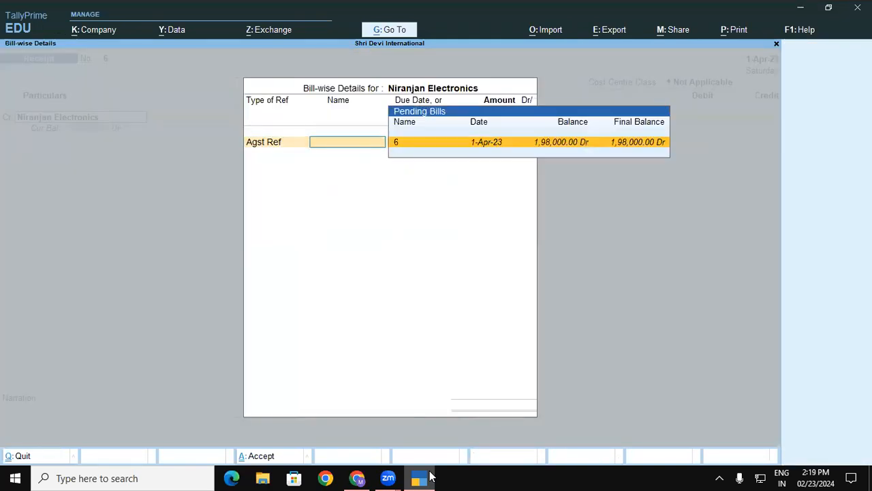
- Adjust the receipt against pending bill 6 for 1,98,000 and allocate the full amount to the Sales Team's second cost centre
{"action": "key", "text": "Return"}
{"action": "key", "text": "Return"}
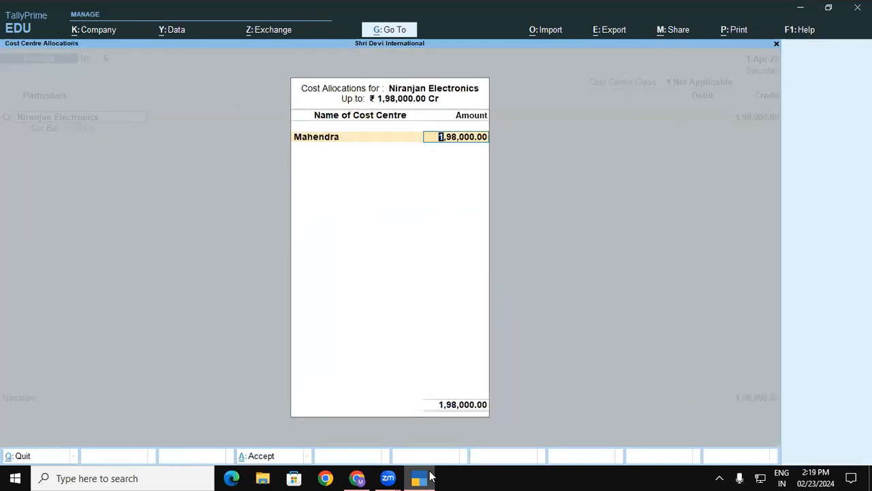
{"action": "key", "text": "Return"}
{"action": "key", "text": "Return"}
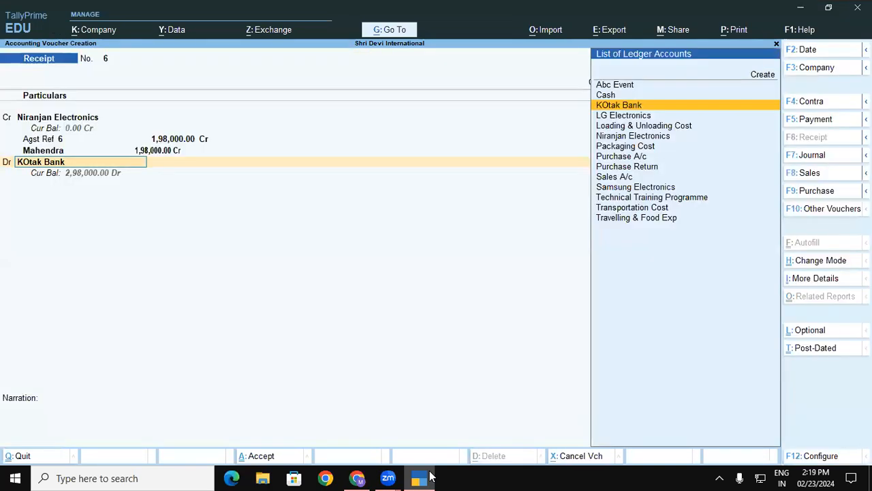
- Debit KOtak Bank with 1,98,000 as Cheque/DD, leaving the bank details and narration blank, and save the receipt
{"action": "key", "text": "Return"}
{"action": "key", "text": "Return"}
{"action": "key", "text": "Return"}
{"action": "key", "text": "Return"}
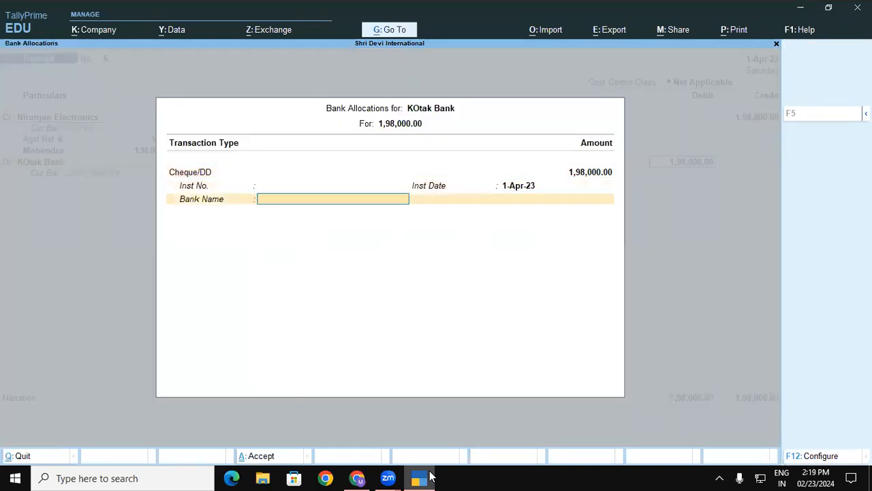
{"action": "key", "text": "Return"}
{"action": "key", "text": "Return"}
{"action": "key", "text": "Return"}
{"action": "key", "text": "Return"}
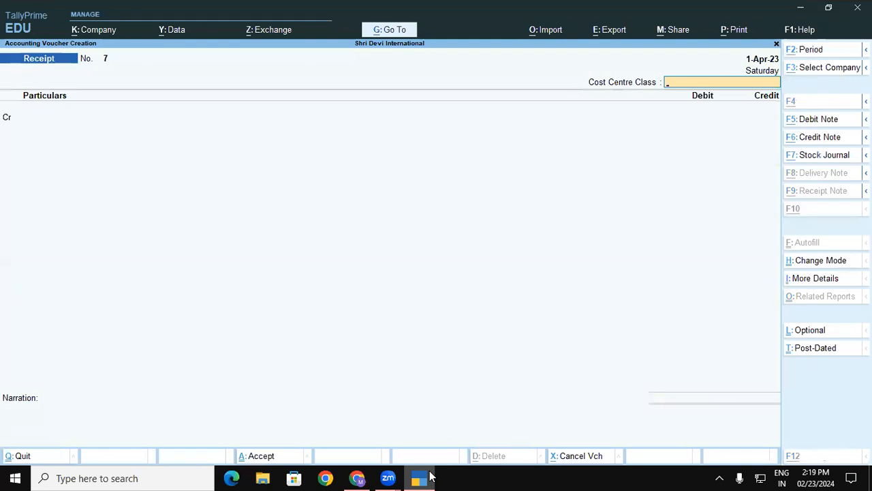
- Open the Cost Category Summary and examine the debit, credit and closing balance of the Sales Team's second cost centre
{"action": "key", "text": "alt+g"}
{"action": "type", "text": "Cost"}
{"action": "key", "text": "Down"}
{"action": "key", "text": "Down"}
{"action": "key", "text": "Down"}
{"action": "key", "text": "Down"}
{"action": "key", "text": "Down"}
{"action": "key", "text": "Return"}
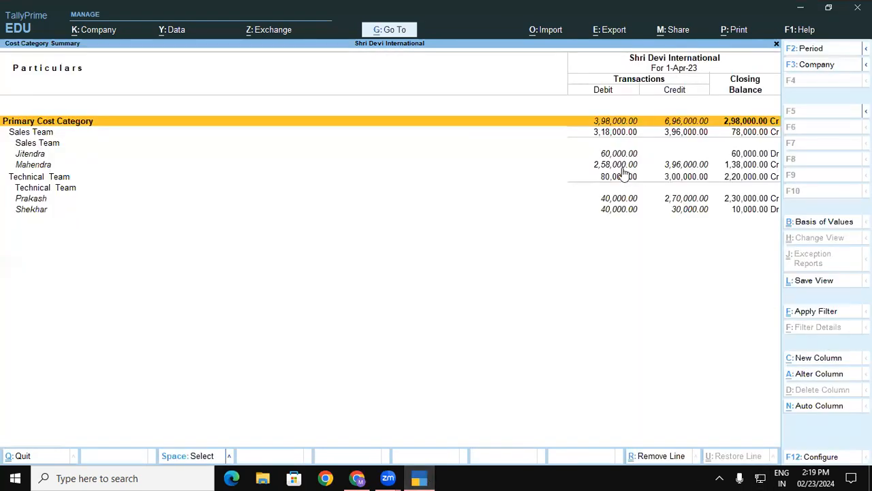
{"action": "left_click", "coordinate": [677, 166]}
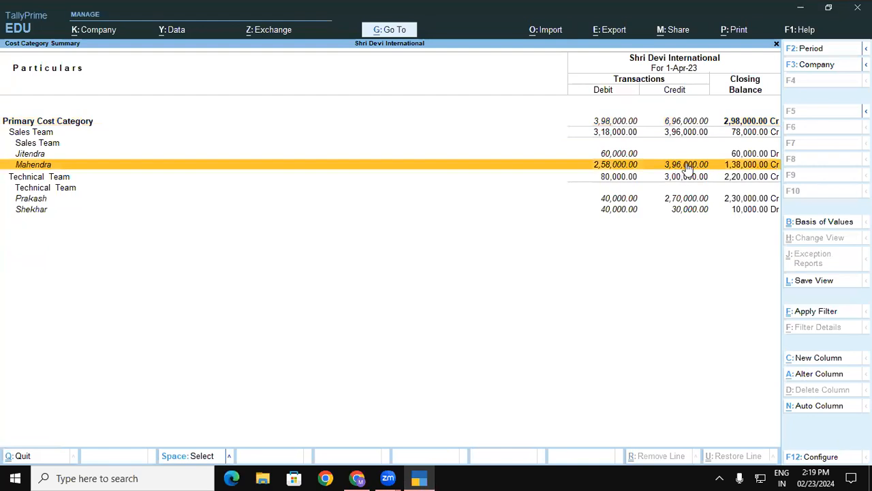
- Recheck the sale transaction in the browser document and return to the Cost Category Summary in TallyPrime
{"action": "left_click", "coordinate": [65, 477]}
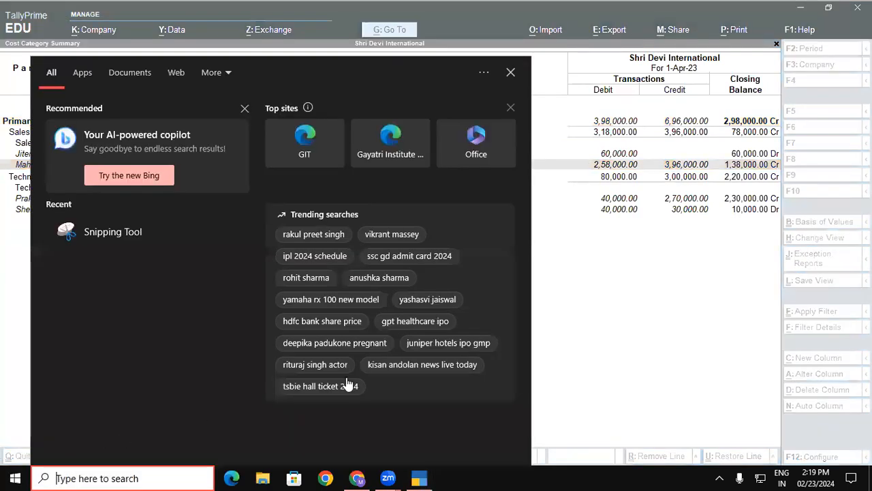
{"action": "left_click", "coordinate": [567, 347]}
{"action": "left_click", "coordinate": [418, 477]}
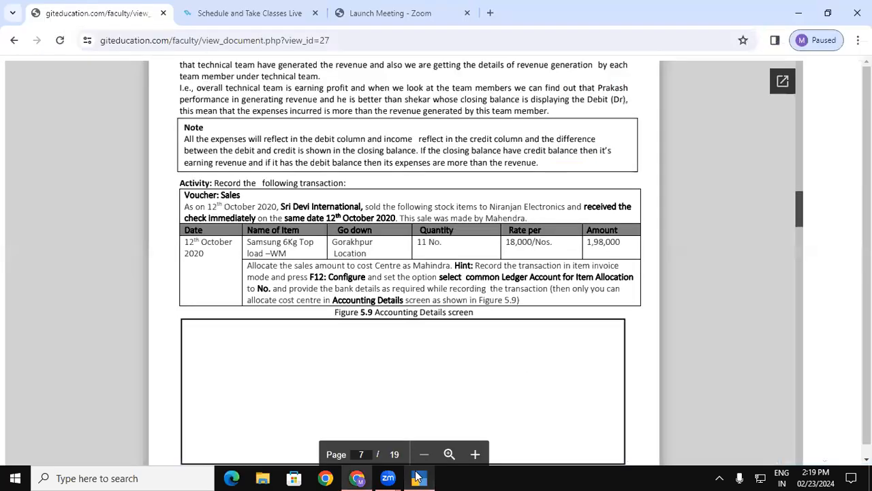
{"action": "left_click", "coordinate": [418, 477]}
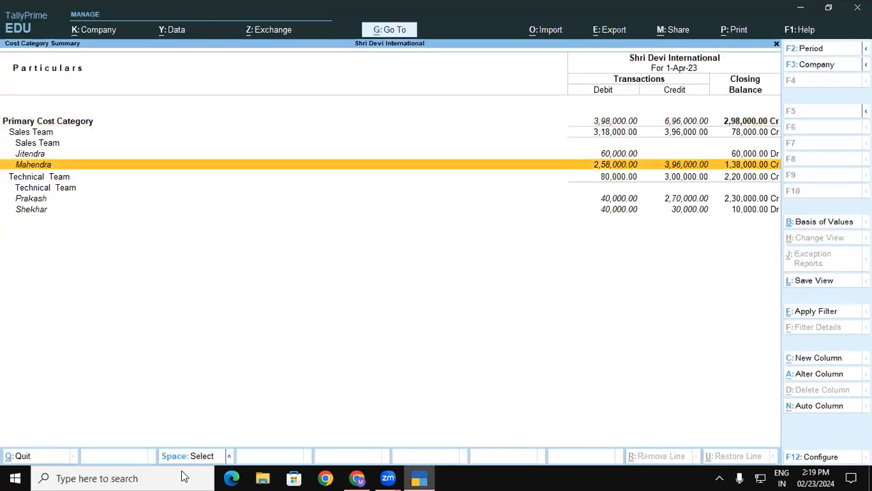
- Delete the Niranjan Electronics receipt voucher from the Day Book and return to the Gateway of Tally
{"action": "key", "text": "Escape"}
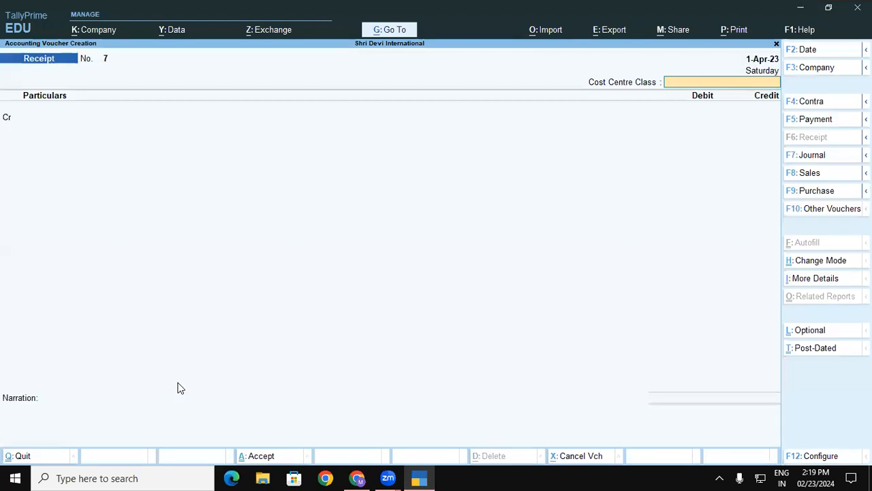
{"action": "key", "text": "Escape"}
{"action": "key", "text": "k"}
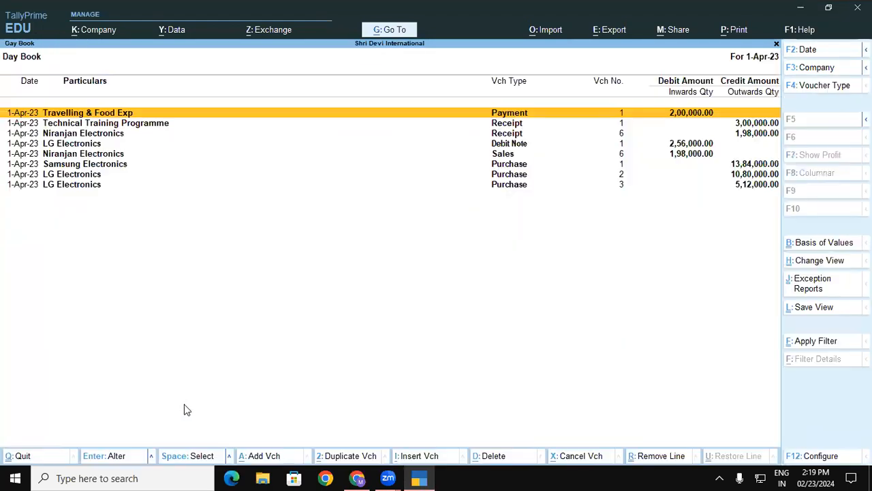
{"action": "key", "text": "Down"}
{"action": "key", "text": "Down"}
{"action": "key", "text": "Down"}
{"action": "key", "text": "Down"}
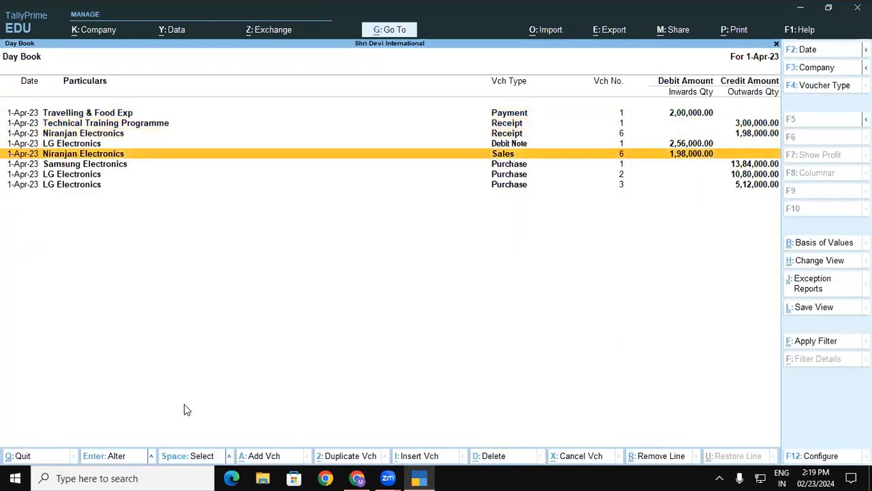
{"action": "key", "text": "Down"}
{"action": "key", "text": "Down"}
{"action": "key", "text": "Up"}
{"action": "key", "text": "Up"}
{"action": "key", "text": "Up"}
{"action": "key", "text": "Up"}
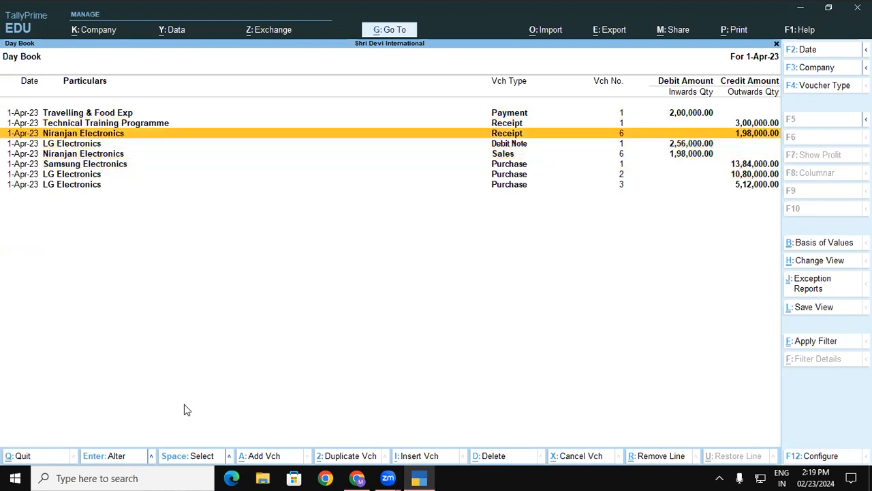
{"action": "key", "text": "Return"}
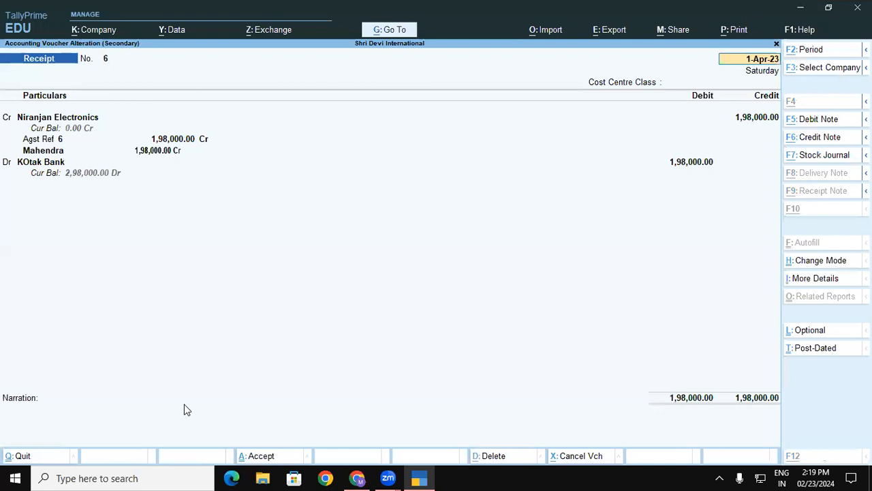
{"action": "key", "text": "alt+d"}
{"action": "key", "text": "y"}
{"action": "key", "text": "Escape"}
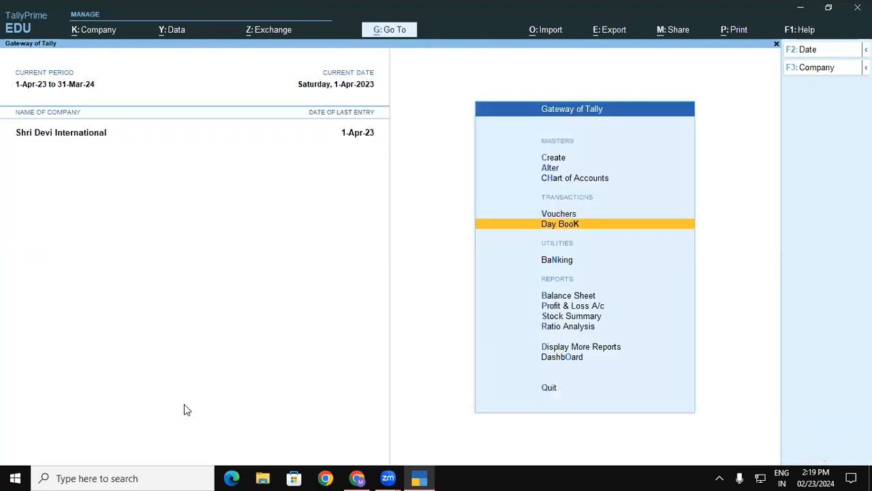
- Reopen the Cost Category Summary to check the Sales Team's balances without the Niranjan Electronics receipt
{"action": "key", "text": "alt+g"}
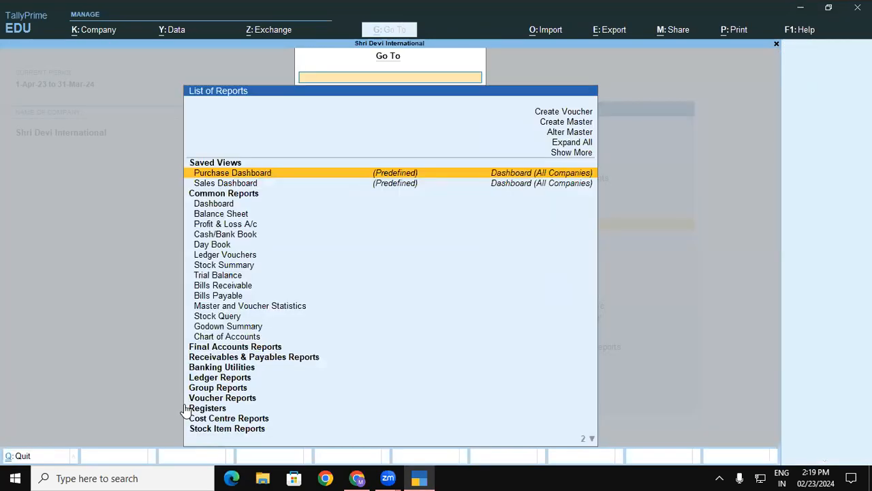
{"action": "type", "text": "Cost"}
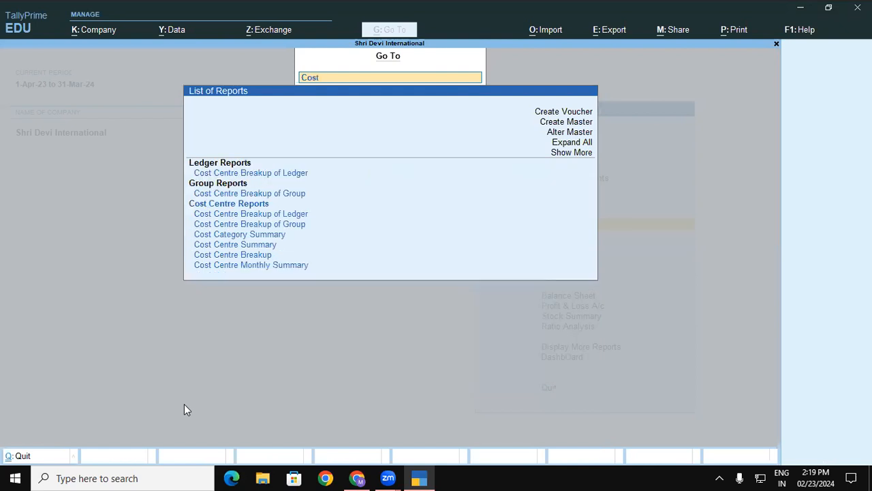
{"action": "key", "text": "Down"}
{"action": "key", "text": "Down"}
{"action": "key", "text": "Down"}
{"action": "key", "text": "Down"}
{"action": "key", "text": "Down"}
{"action": "key", "text": "Down"}
{"action": "key", "text": "Return"}
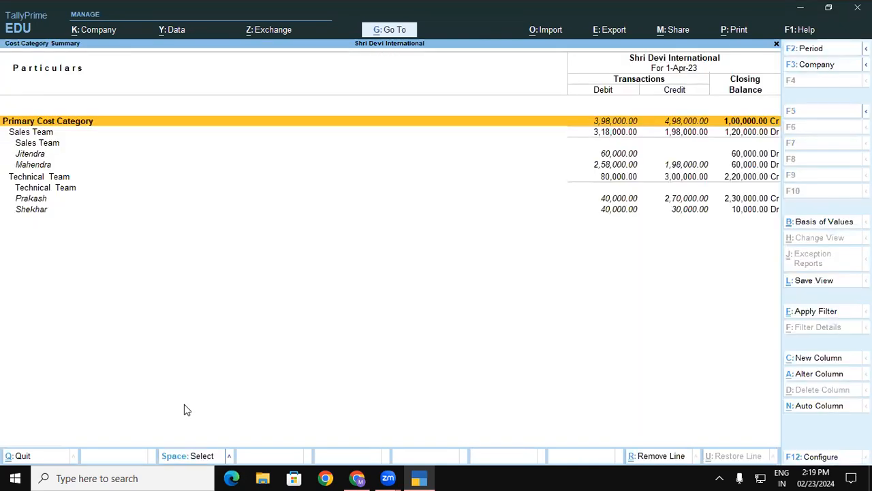
- Examine the debit, credit and closing balance of the Sales Team's second cost centre, and return to the Gateway of Tally
{"action": "left_click", "coordinate": [694, 166]}
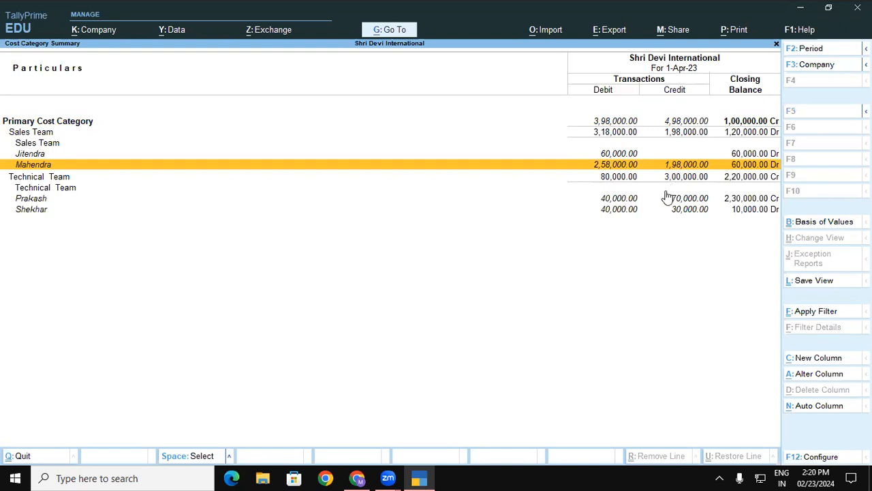
{"action": "left_click", "coordinate": [80, 477]}
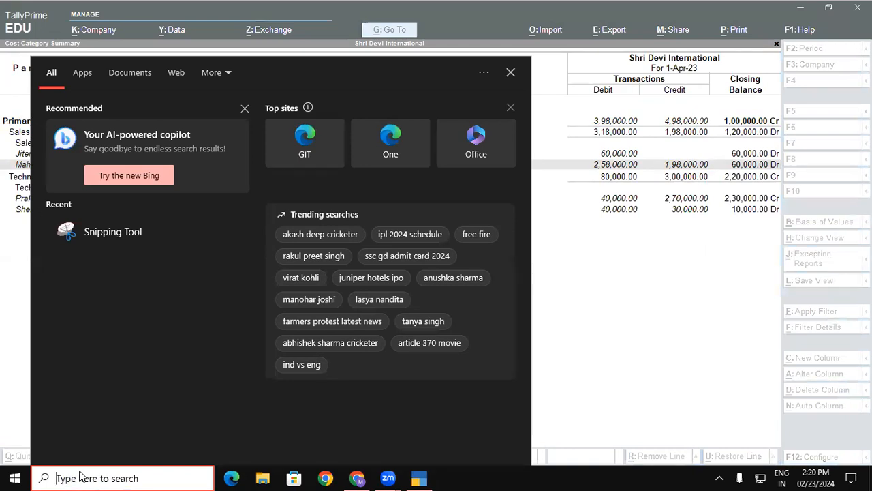
{"action": "left_click", "coordinate": [643, 306]}
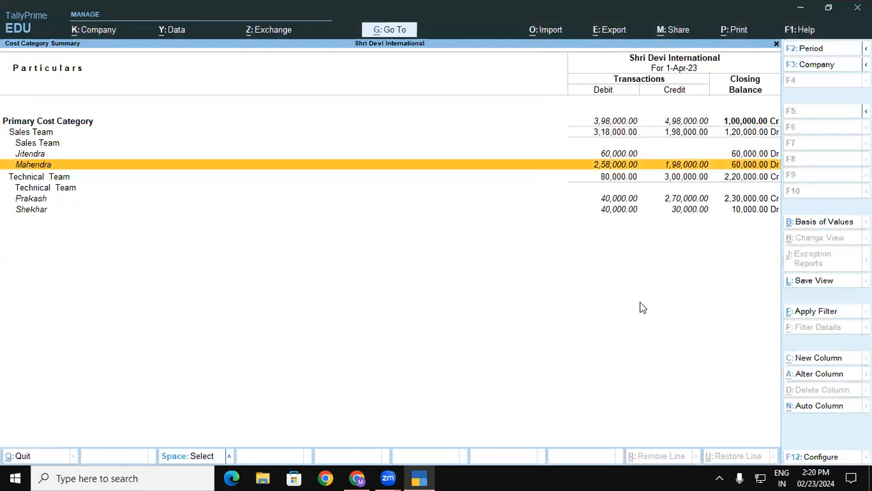
{"action": "key", "text": "Escape"}
{"action": "key", "text": "Escape"}
{"action": "key", "text": "Escape"}
{"action": "key", "text": "Escape"}
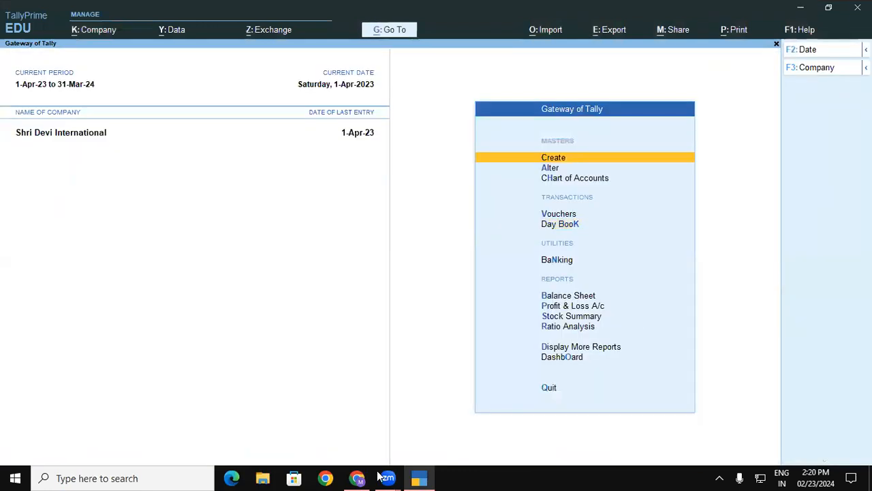
- Switch to the browser document and read section 5.2.3 on Cost Centre Classes, including Illustration 3 and its configuration steps
{"action": "left_click", "coordinate": [357, 477]}
{"action": "left_click_drag", "start_coordinate": [800, 210], "coordinate": [800, 229]}
{"action": "left_click", "coordinate": [33, 475]}
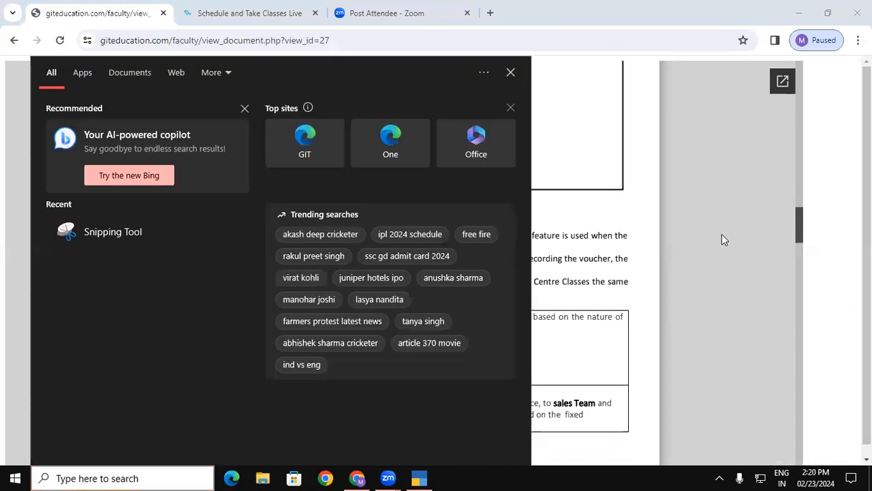
{"action": "left_click", "coordinate": [723, 235]}
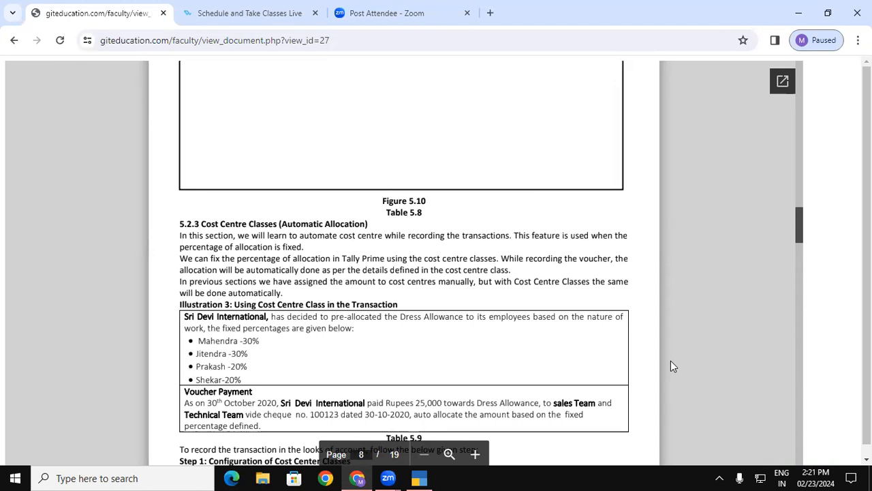
{"action": "key", "text": "super+s"}
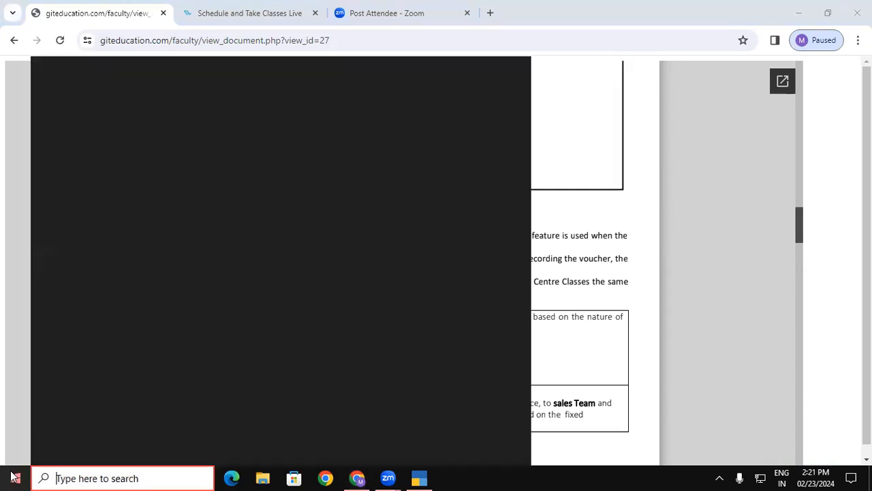
{"action": "left_click", "coordinate": [608, 331]}
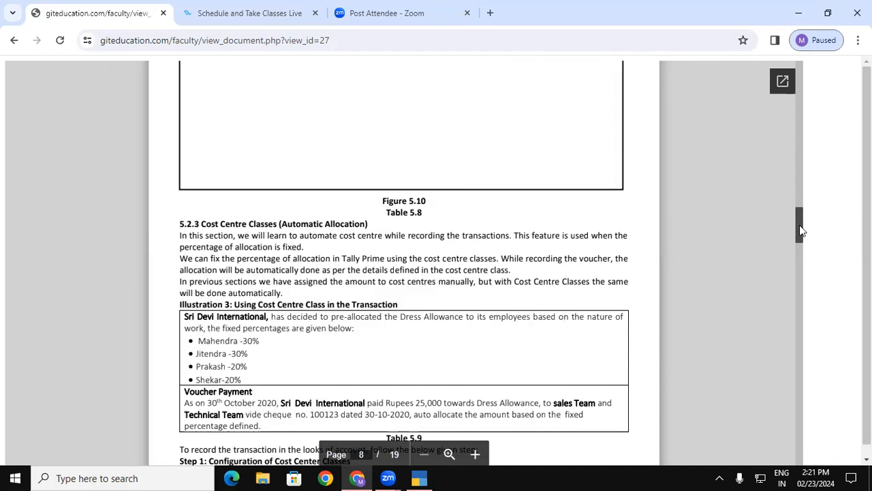
{"action": "scroll", "coordinate": [800, 230], "scroll_direction": "down", "scroll_amount": 4}
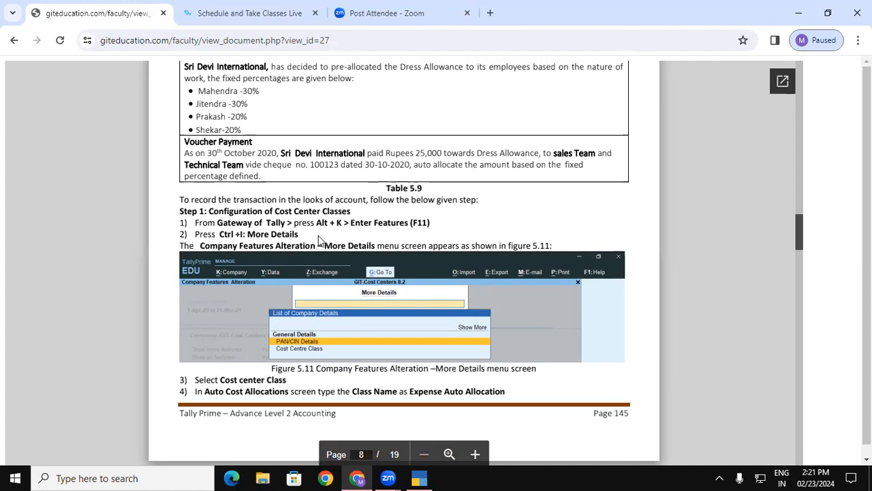
- Switch to TallyPrime and open the Cost Centre Class details from the company features of Shri Devi International
{"action": "left_click", "coordinate": [423, 477]}
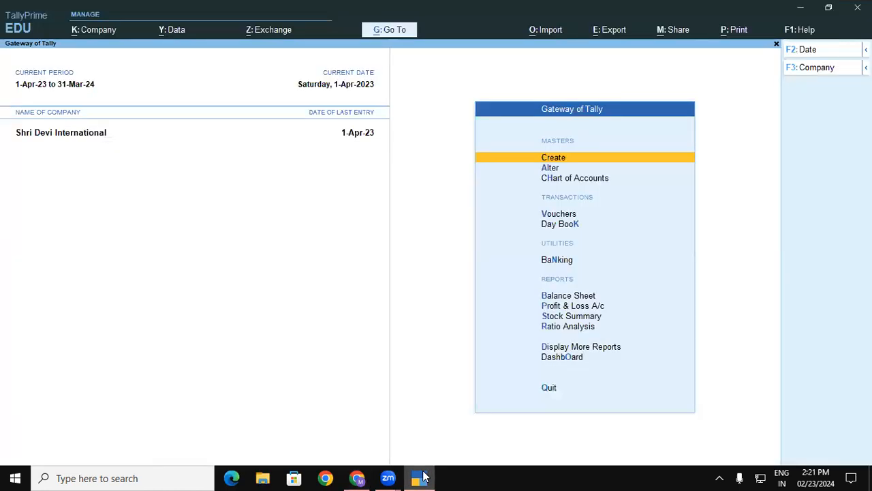
{"action": "key", "text": "F11"}
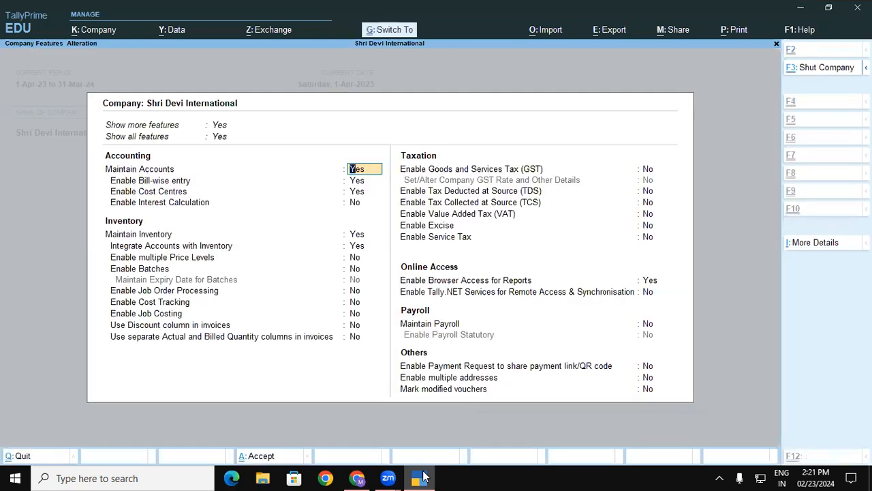
{"action": "key", "text": "ctrl+i"}
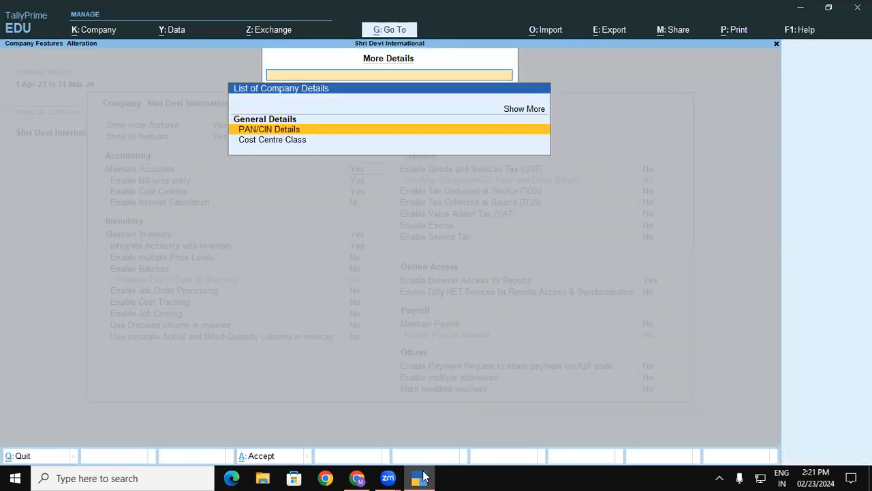
{"action": "left_click", "coordinate": [136, 477]}
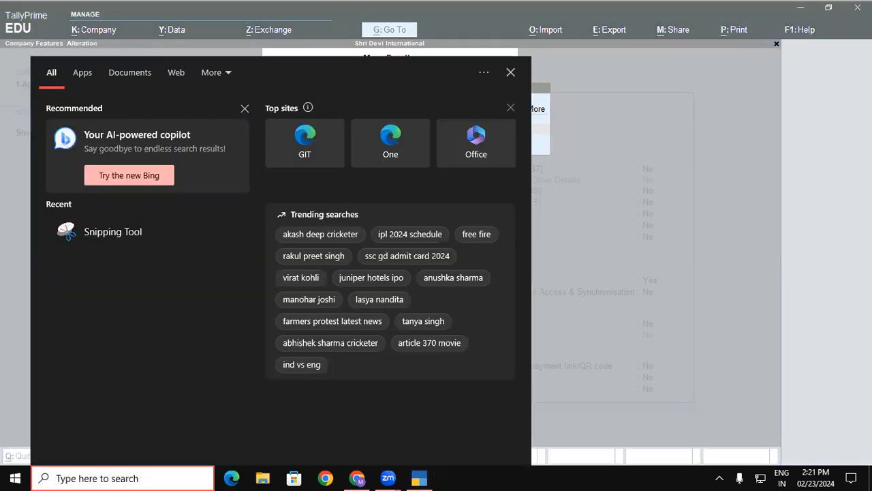
{"action": "left_click", "coordinate": [757, 164]}
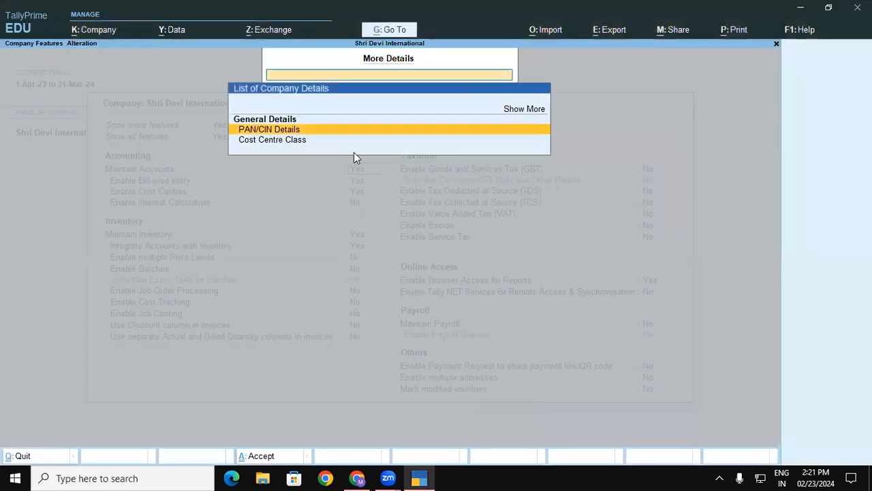
{"action": "left_click", "coordinate": [296, 145]}
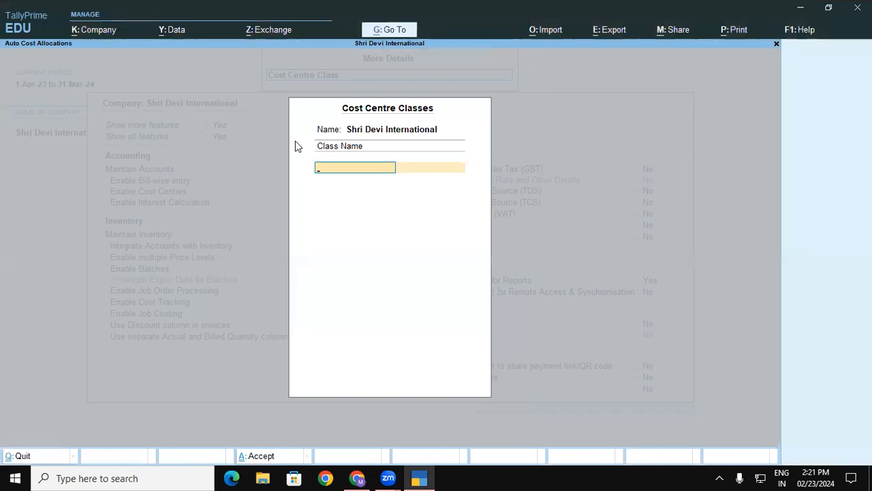
{"action": "type", "text": "Mah"}
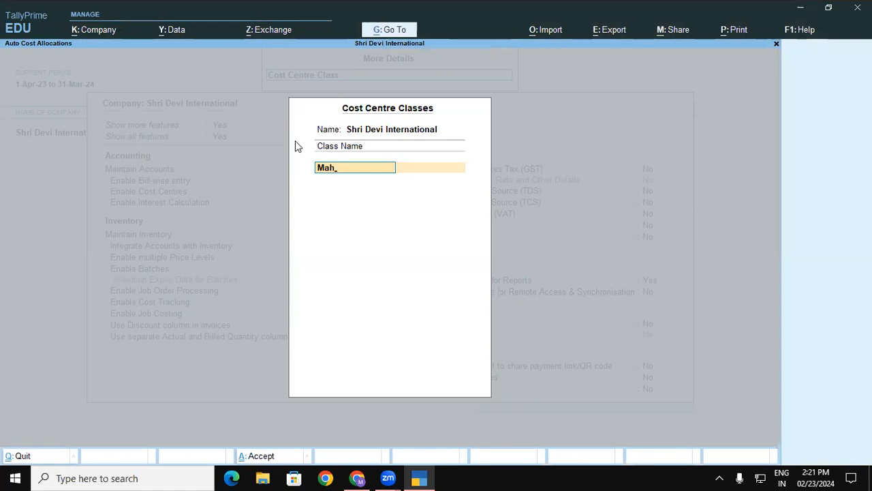
{"action": "key", "text": "BackSpace"}
{"action": "key", "text": "BackSpace"}
{"action": "key", "text": "BackSpace"}
- Check the browser document for the class name and allocation percentages on the Auto Cost Allocations screen
{"action": "left_click", "coordinate": [427, 477]}
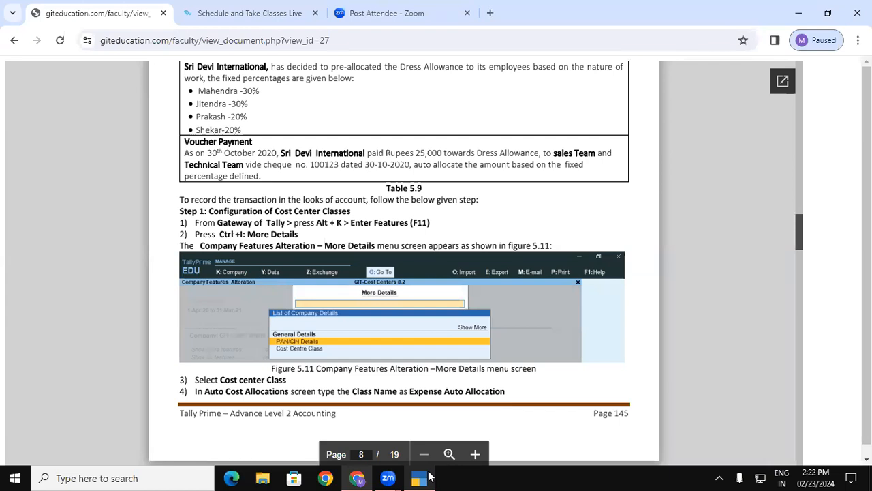
{"action": "scroll", "coordinate": [802, 236], "scroll_direction": "down", "scroll_amount": 3}
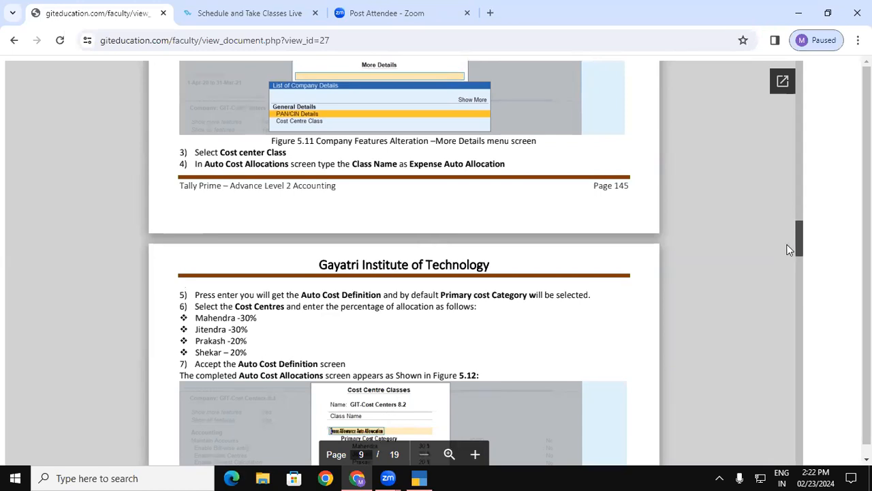
{"action": "scroll", "coordinate": [768, 263], "scroll_direction": "down", "scroll_amount": 1}
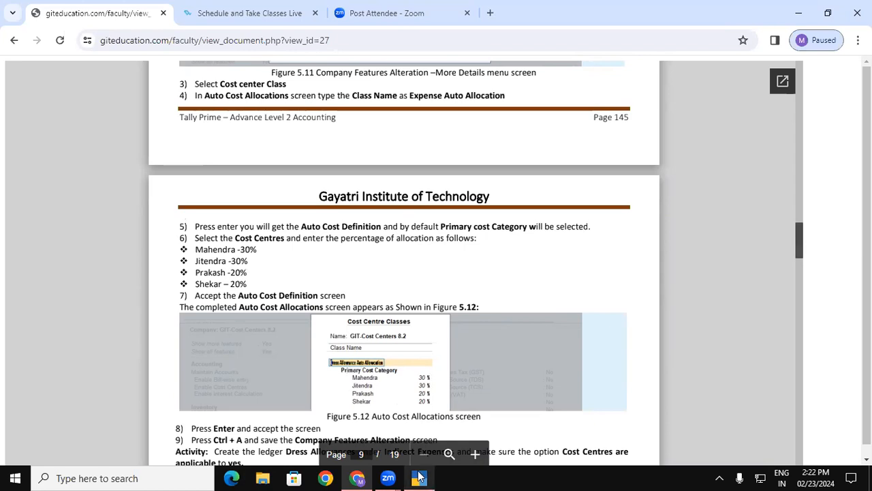
- Return to TallyPrime and name the new cost centre class Dress Allowances Auto Allocation
{"action": "mouse_move", "coordinate": [420, 477]}
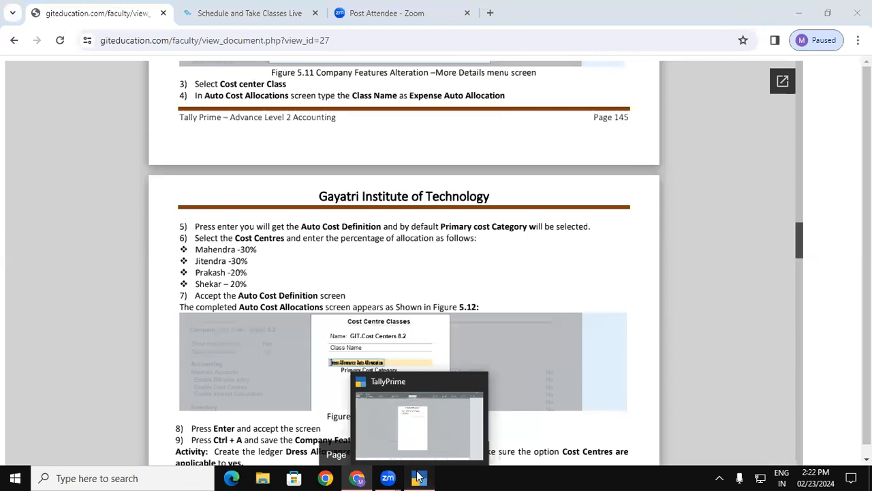
{"action": "left_click", "coordinate": [419, 477]}
{"action": "type", "text": "Dress Allo"}
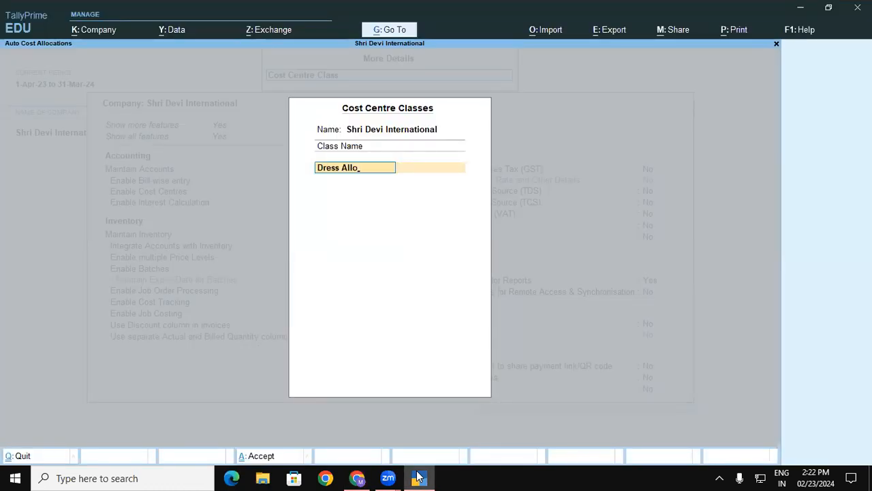
{"action": "type", "text": "c"}
{"action": "key", "text": "BackSpace"}
{"action": "key", "text": "BackSpace"}
{"action": "key", "text": "BackSpace"}
{"action": "type", "text": "low"}
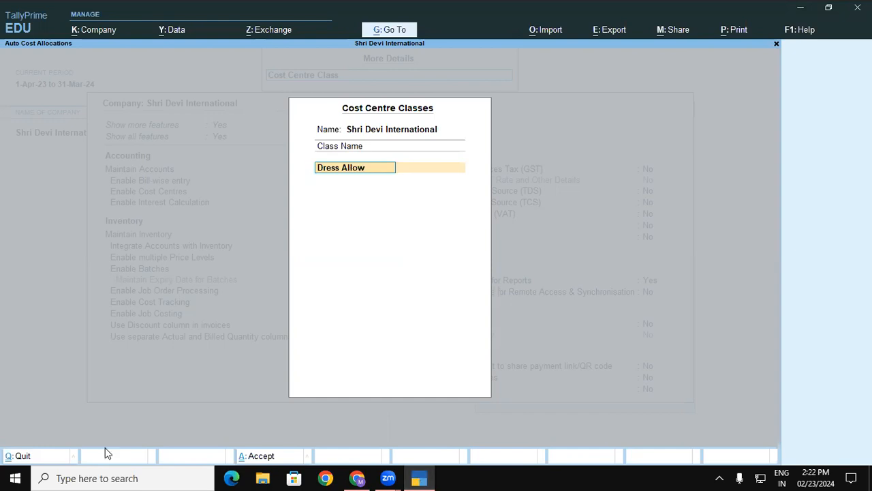
{"action": "type", "text": "ances Auto Al"}
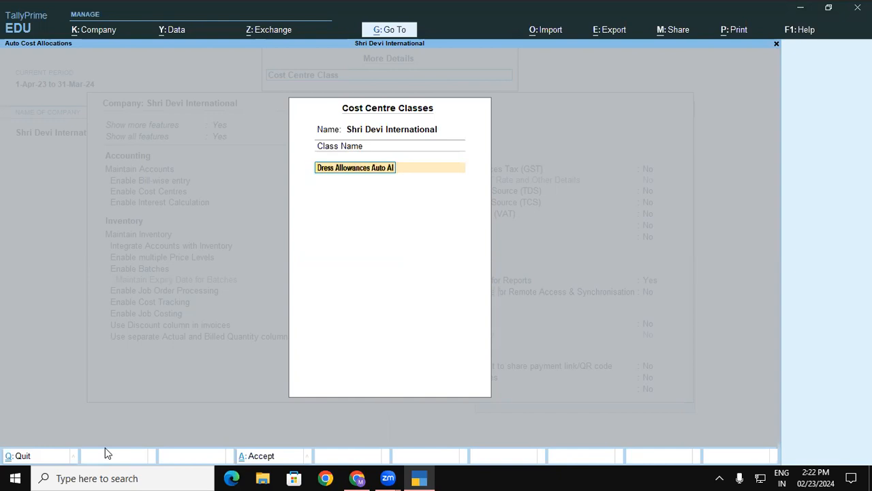
{"action": "type", "text": "location"}
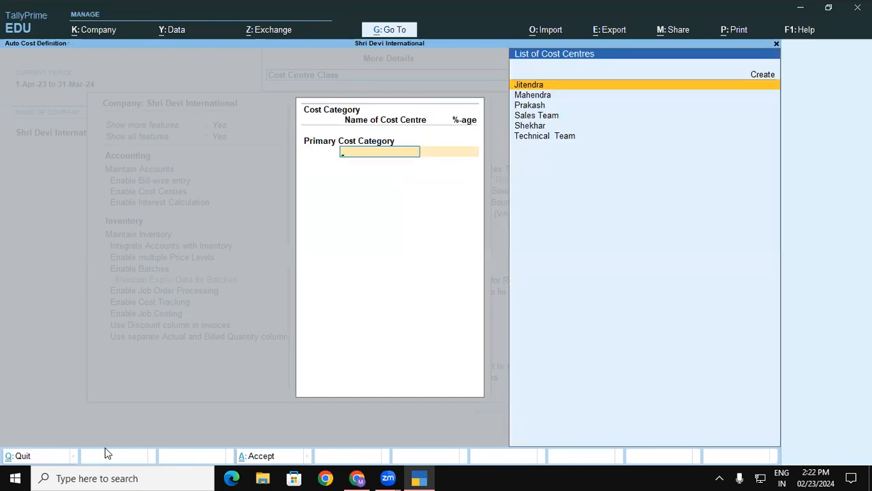
- Under Primary Cost Category, allocate 30% each to the Sales Team's second and first cost centres, in that order
{"action": "key", "text": "Down"}
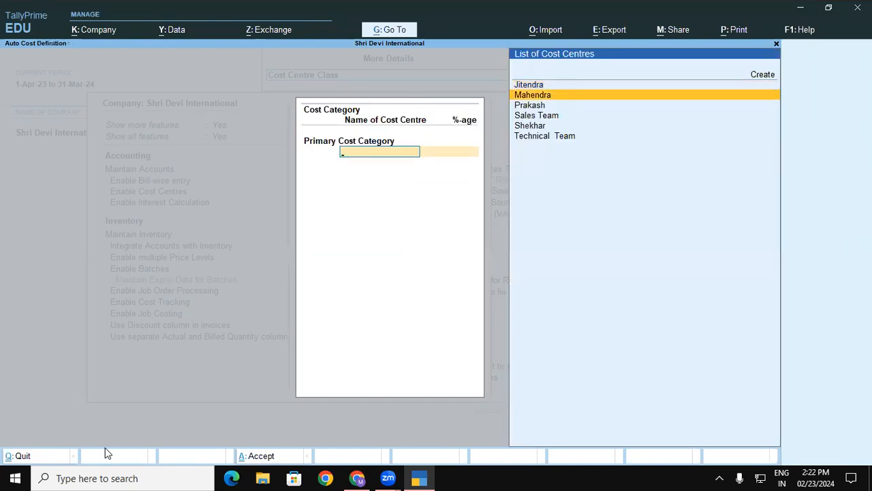
{"action": "key", "text": "Return"}
{"action": "type", "text": "30"}
{"action": "key", "text": "Return"}
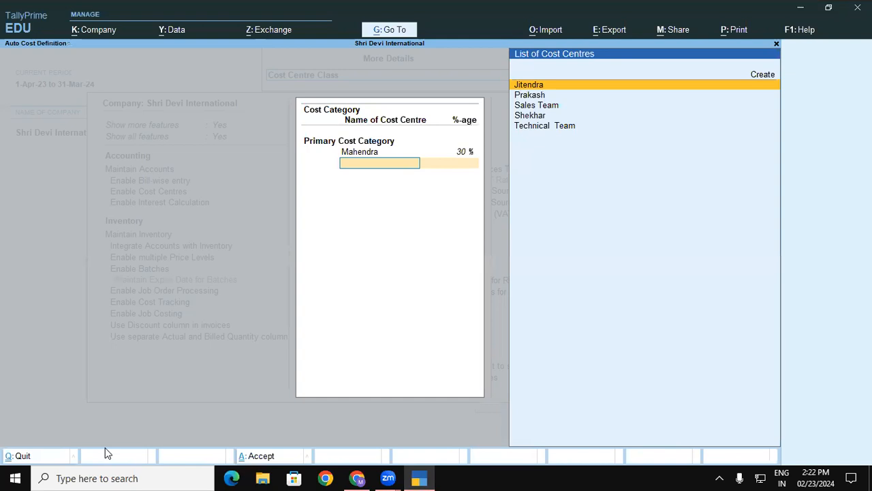
{"action": "key", "text": "Return"}
{"action": "type", "text": "30"}
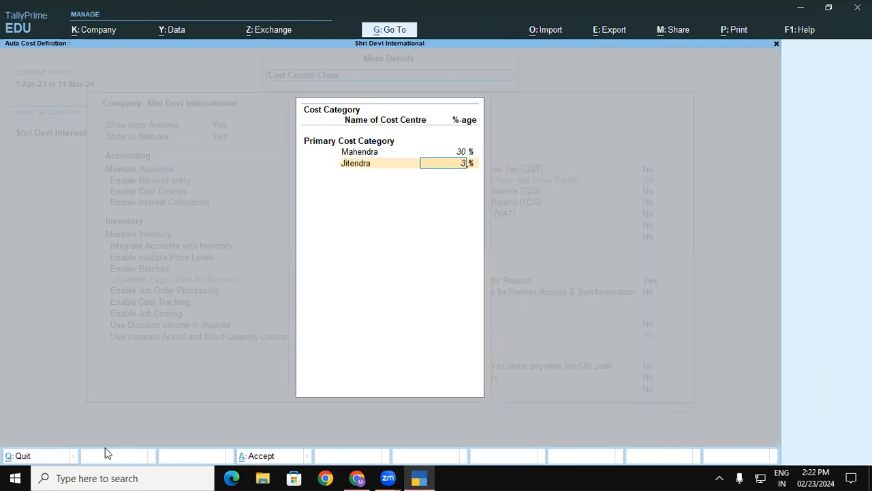
{"action": "key", "text": "Return"}
- Allocate 20% each to the two Technical Team cost centres, then accept the class and save the company features
{"action": "key", "text": "Return"}
{"action": "type", "text": "20"}
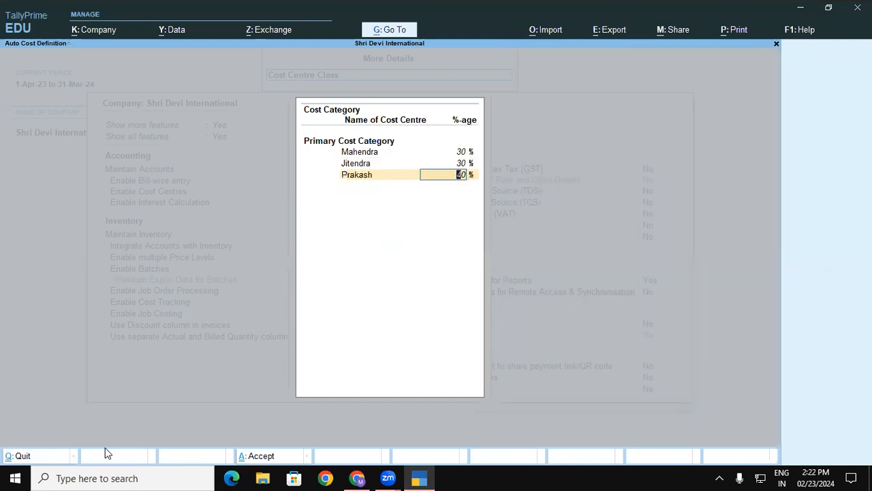
{"action": "key", "text": "Return"}
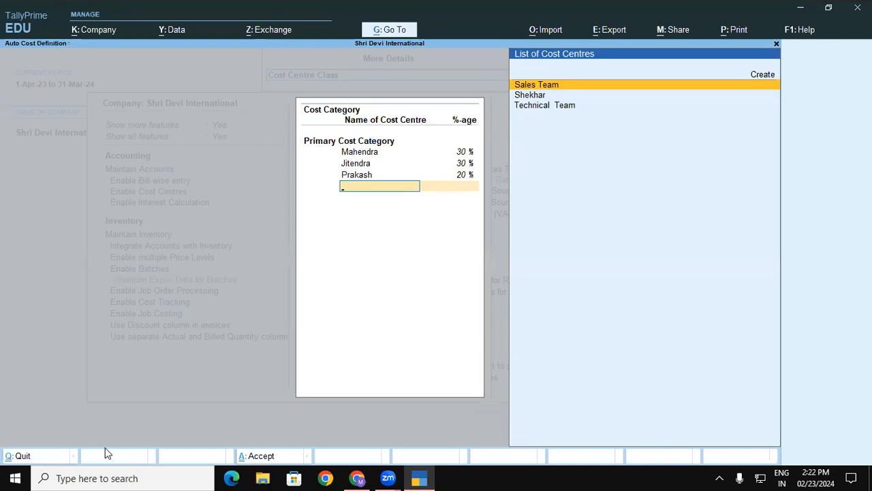
{"action": "key", "text": "Down"}
{"action": "key", "text": "Return"}
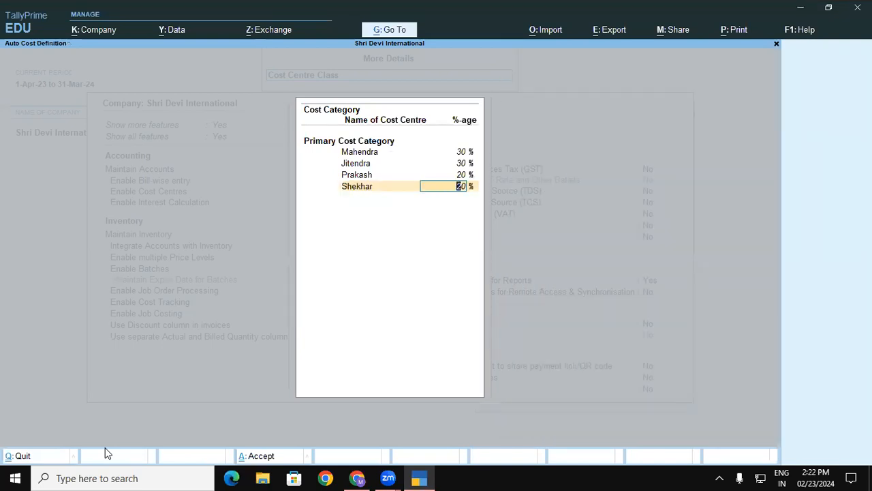
{"action": "key", "text": "Return"}
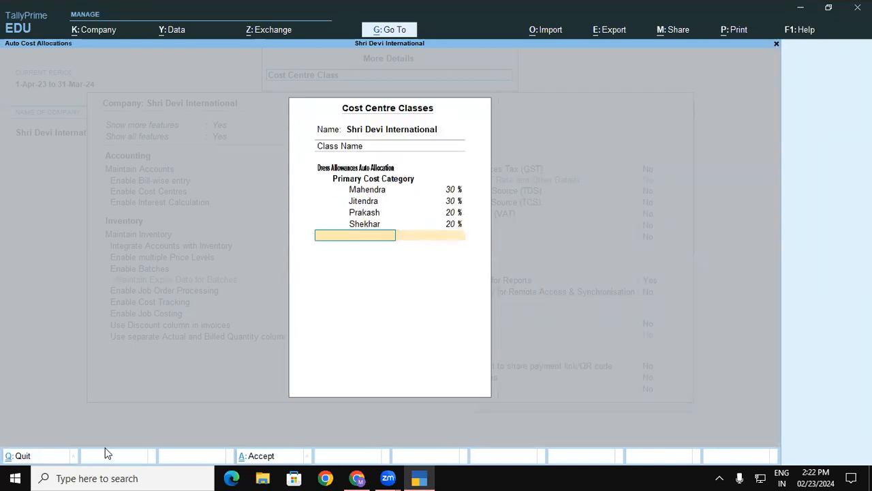
{"action": "key", "text": "Return"}
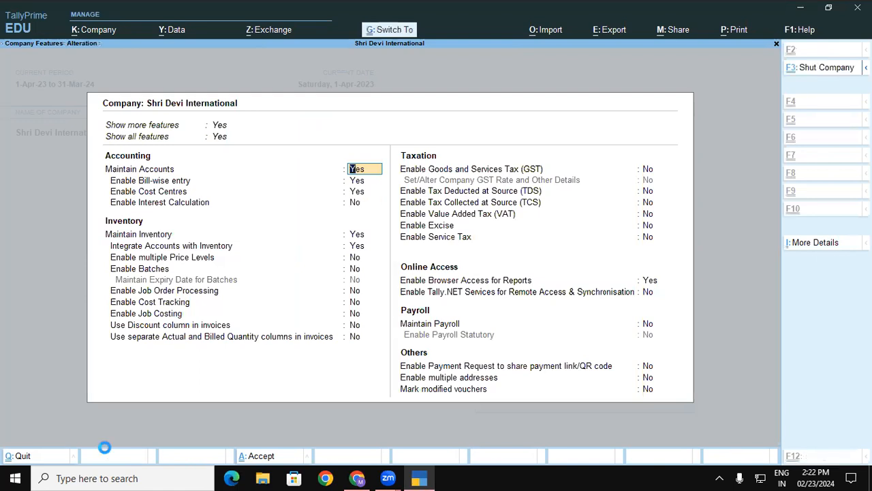
{"action": "key", "text": "ctrl+a"}
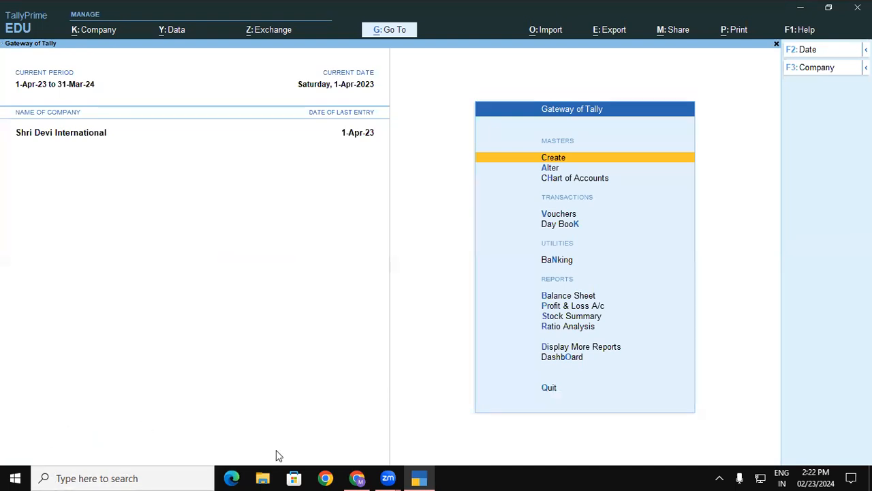
- Switch to the browser document and review the Dress Allowance payment transaction in Illustration 3
{"action": "left_click", "coordinate": [357, 478]}
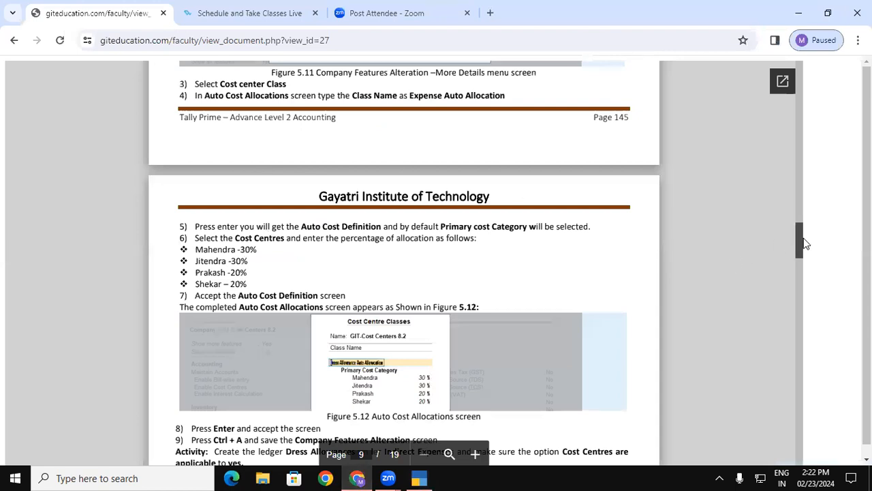
{"action": "scroll", "coordinate": [801, 243], "scroll_direction": "up", "scroll_amount": 5}
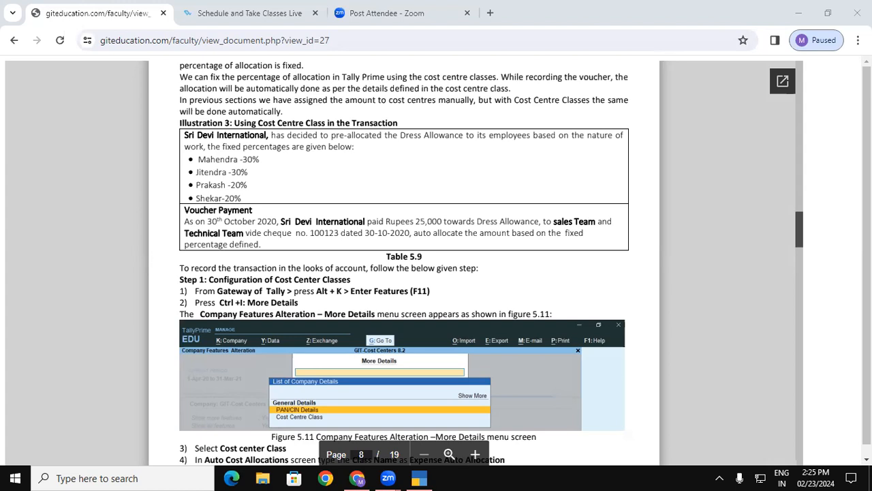
- Handwrite 30% and the letter m as annotations beside the list of fixed allocation percentages
{"action": "mouse_move", "coordinate": [102, 196]}
{"action": "left_mouse_down"}
{"action": "mouse_move", "coordinate": [113, 201]}
{"action": "mouse_move", "coordinate": [102, 219]}
{"action": "left_mouse_up"}
{"action": "mouse_move", "coordinate": [130, 200]}
{"action": "left_mouse_down"}
{"action": "mouse_move", "coordinate": [124, 212]}
{"action": "mouse_move", "coordinate": [128, 197]}
{"action": "mouse_move", "coordinate": [150, 204]}
{"action": "mouse_move", "coordinate": [142, 217]}
{"action": "left_mouse_up"}
{"action": "left_click", "coordinate": [145, 194]}
{"action": "left_click", "coordinate": [156, 211]}
{"action": "mouse_move", "coordinate": [198, 182]}
{"action": "left_mouse_down"}
{"action": "mouse_move", "coordinate": [194, 198]}
{"action": "mouse_move", "coordinate": [228, 184]}
{"action": "mouse_move", "coordinate": [228, 206]}
{"action": "left_mouse_up"}
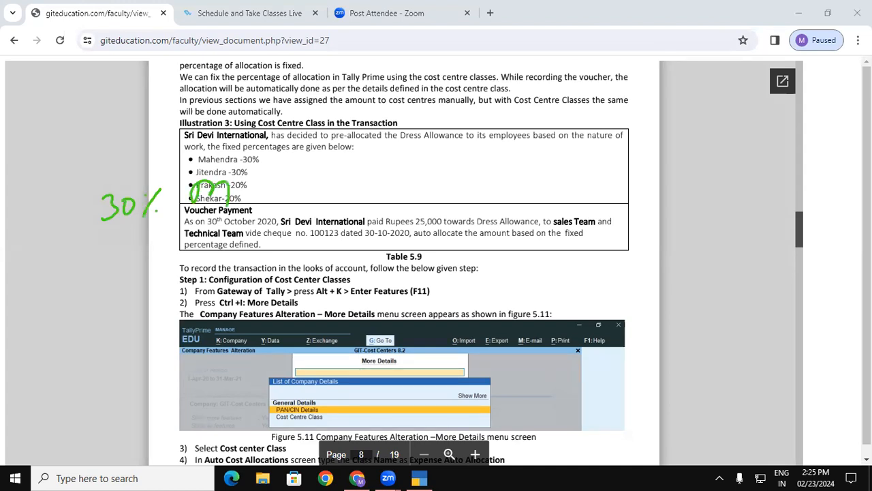
- Draw tick marks beside the four employees' percentages in the Illustration 3 list
{"action": "left_click_drag", "start_coordinate": [248, 179], "coordinate": [275, 168]}
{"action": "mouse_move", "coordinate": [268, 161]}
{"action": "left_mouse_down"}
{"action": "mouse_move", "coordinate": [290, 150]}
{"action": "mouse_move", "coordinate": [275, 179]}
{"action": "left_mouse_up"}
{"action": "left_click_drag", "start_coordinate": [252, 199], "coordinate": [265, 195]}
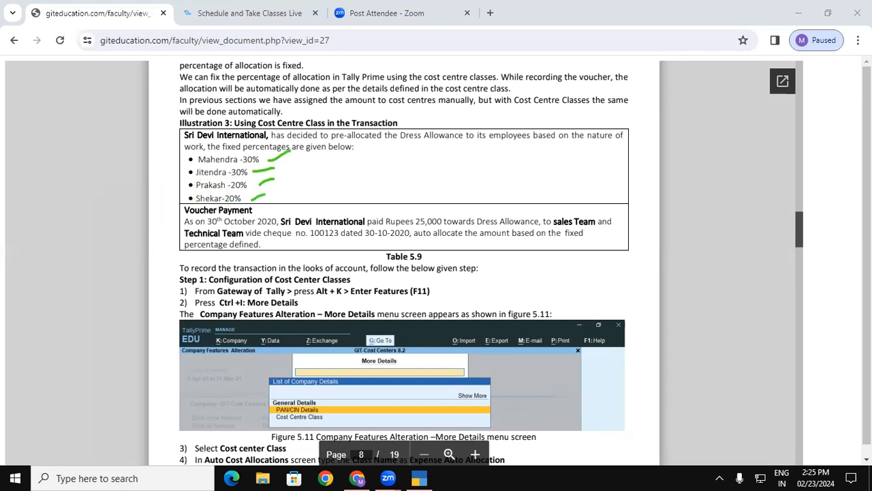
- Handwrite the 30% share calculation, 25000 × 30 / 100, with its answer 7500 over the Illustration 3 text
{"action": "left_click_drag", "start_coordinate": [358, 152], "coordinate": [379, 164]}
{"action": "mouse_move", "coordinate": [380, 145]}
{"action": "left_mouse_down"}
{"action": "mouse_move", "coordinate": [434, 146]}
{"action": "mouse_move", "coordinate": [466, 164]}
{"action": "mouse_move", "coordinate": [486, 151]}
{"action": "mouse_move", "coordinate": [475, 159]}
{"action": "left_mouse_up"}
{"action": "mouse_move", "coordinate": [499, 146]}
{"action": "left_mouse_down"}
{"action": "mouse_move", "coordinate": [496, 158]}
{"action": "mouse_move", "coordinate": [505, 147]}
{"action": "left_mouse_up"}
{"action": "left_click_drag", "start_coordinate": [399, 170], "coordinate": [481, 169]}
{"action": "left_click_drag", "start_coordinate": [428, 176], "coordinate": [428, 203]}
{"action": "mouse_move", "coordinate": [443, 180]}
{"action": "left_mouse_down"}
{"action": "mouse_move", "coordinate": [439, 192]}
{"action": "mouse_move", "coordinate": [446, 181]}
{"action": "mouse_move", "coordinate": [479, 188]}
{"action": "left_mouse_up"}
{"action": "left_click_drag", "start_coordinate": [413, 157], "coordinate": [450, 135]}
{"action": "mouse_move", "coordinate": [386, 144]}
{"action": "left_mouse_down"}
{"action": "mouse_move", "coordinate": [417, 115]}
{"action": "mouse_move", "coordinate": [487, 139]}
{"action": "left_mouse_up"}
{"action": "mouse_move", "coordinate": [557, 154]}
{"action": "left_mouse_down"}
{"action": "mouse_move", "coordinate": [568, 148]}
{"action": "mouse_move", "coordinate": [560, 172]}
{"action": "mouse_move", "coordinate": [580, 173]}
{"action": "mouse_move", "coordinate": [571, 187]}
{"action": "left_mouse_up"}
{"action": "mouse_move", "coordinate": [559, 171]}
{"action": "left_mouse_down"}
{"action": "mouse_move", "coordinate": [586, 166]}
{"action": "mouse_move", "coordinate": [597, 177]}
{"action": "mouse_move", "coordinate": [612, 151]}
{"action": "left_mouse_up"}
{"action": "mouse_move", "coordinate": [618, 157]}
{"action": "left_mouse_down"}
{"action": "mouse_move", "coordinate": [626, 174]}
{"action": "mouse_move", "coordinate": [616, 160]}
{"action": "left_mouse_up"}
{"action": "mouse_move", "coordinate": [640, 155]}
{"action": "left_mouse_down"}
{"action": "mouse_move", "coordinate": [643, 175]}
{"action": "mouse_move", "coordinate": [643, 157]}
{"action": "left_mouse_up"}
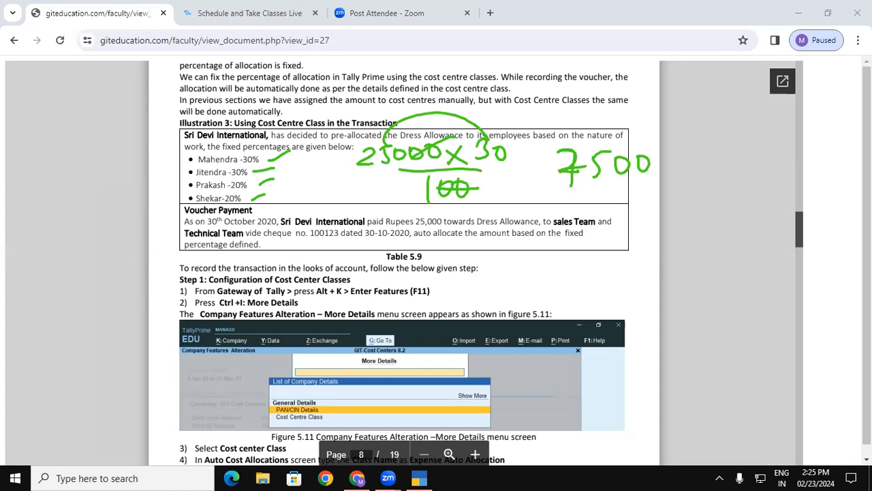
- Annotate each of the two 30% employees in the list with the amount 7500
{"action": "mouse_move", "coordinate": [191, 157]}
{"action": "left_mouse_down"}
{"action": "mouse_move", "coordinate": [109, 167]}
{"action": "mouse_move", "coordinate": [129, 157]}
{"action": "mouse_move", "coordinate": [125, 164]}
{"action": "left_mouse_up"}
{"action": "left_click_drag", "start_coordinate": [127, 145], "coordinate": [154, 144]}
{"action": "left_click_drag", "start_coordinate": [187, 174], "coordinate": [156, 179]}
{"action": "mouse_move", "coordinate": [100, 180]}
{"action": "left_mouse_down"}
{"action": "mouse_move", "coordinate": [109, 195]}
{"action": "mouse_move", "coordinate": [123, 188]}
{"action": "left_mouse_up"}
{"action": "left_click_drag", "start_coordinate": [125, 173], "coordinate": [154, 168]}
- Handwrite the 20% share calculation, 25000 × 20 / 100, with its answer 5000 below the illustration
{"action": "left_click_drag", "start_coordinate": [72, 304], "coordinate": [108, 329]}
{"action": "left_click_drag", "start_coordinate": [125, 301], "coordinate": [105, 302]}
{"action": "left_click_drag", "start_coordinate": [133, 305], "coordinate": [130, 323]}
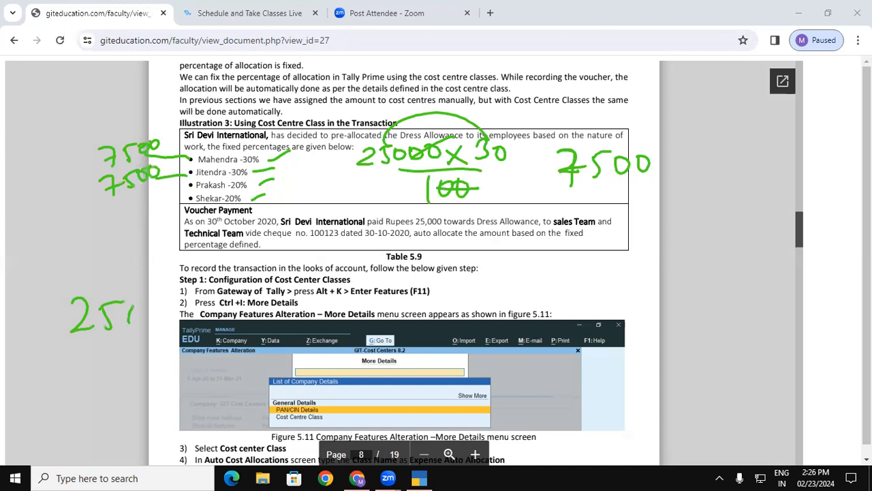
{"action": "mouse_move", "coordinate": [129, 323]}
{"action": "left_mouse_down"}
{"action": "mouse_move", "coordinate": [133, 304]}
{"action": "mouse_move", "coordinate": [172, 304]}
{"action": "mouse_move", "coordinate": [158, 302]}
{"action": "left_mouse_up"}
{"action": "mouse_move", "coordinate": [182, 302]}
{"action": "left_mouse_down"}
{"action": "mouse_move", "coordinate": [193, 315]}
{"action": "mouse_move", "coordinate": [183, 302]}
{"action": "mouse_move", "coordinate": [217, 316]}
{"action": "left_mouse_up"}
{"action": "mouse_move", "coordinate": [218, 296]}
{"action": "left_mouse_down"}
{"action": "mouse_move", "coordinate": [202, 320]}
{"action": "mouse_move", "coordinate": [242, 311]}
{"action": "left_mouse_up"}
{"action": "left_click_drag", "start_coordinate": [250, 296], "coordinate": [248, 295]}
{"action": "left_click_drag", "start_coordinate": [156, 336], "coordinate": [250, 332]}
{"action": "mouse_move", "coordinate": [190, 340]}
{"action": "left_mouse_down"}
{"action": "mouse_move", "coordinate": [191, 374]}
{"action": "mouse_move", "coordinate": [208, 370]}
{"action": "mouse_move", "coordinate": [210, 349]}
{"action": "left_mouse_up"}
{"action": "mouse_move", "coordinate": [231, 345]}
{"action": "left_mouse_down"}
{"action": "mouse_move", "coordinate": [232, 366]}
{"action": "mouse_move", "coordinate": [232, 349]}
{"action": "left_mouse_up"}
{"action": "left_click_drag", "start_coordinate": [204, 357], "coordinate": [253, 367]}
{"action": "left_click_drag", "start_coordinate": [149, 318], "coordinate": [204, 306]}
{"action": "mouse_move", "coordinate": [92, 307]}
{"action": "left_mouse_down"}
{"action": "mouse_move", "coordinate": [147, 263]}
{"action": "mouse_move", "coordinate": [230, 294]}
{"action": "left_mouse_up"}
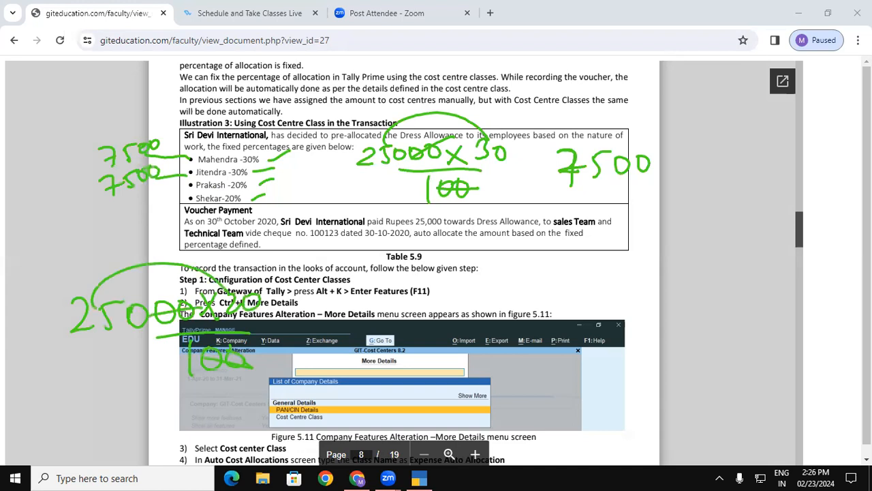
{"action": "mouse_move", "coordinate": [305, 277]}
{"action": "left_mouse_down"}
{"action": "mouse_move", "coordinate": [300, 299]}
{"action": "mouse_move", "coordinate": [323, 274]}
{"action": "left_mouse_up"}
{"action": "mouse_move", "coordinate": [332, 284]}
{"action": "left_mouse_down"}
{"action": "mouse_move", "coordinate": [345, 286]}
{"action": "mouse_move", "coordinate": [330, 281]}
{"action": "left_mouse_up"}
{"action": "mouse_move", "coordinate": [354, 279]}
{"action": "left_mouse_down"}
{"action": "mouse_move", "coordinate": [357, 295]}
{"action": "mouse_move", "coordinate": [352, 278]}
{"action": "left_mouse_up"}
{"action": "mouse_move", "coordinate": [377, 277]}
{"action": "left_mouse_down"}
{"action": "mouse_move", "coordinate": [383, 292]}
{"action": "mouse_move", "coordinate": [376, 287]}
{"action": "left_mouse_up"}
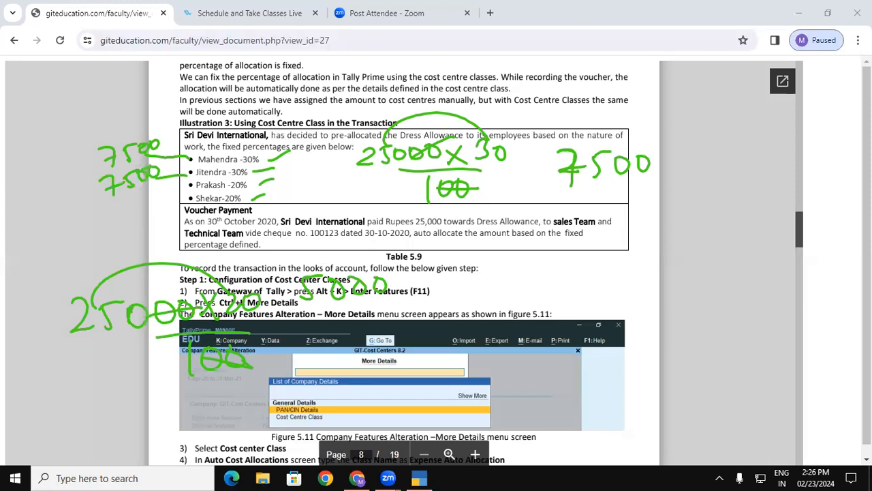
- Annotate the two 20% employees with 5000 each, link the four amounts with curves, and erase all annotations
{"action": "mouse_move", "coordinate": [184, 186]}
{"action": "left_mouse_down"}
{"action": "mouse_move", "coordinate": [116, 203]}
{"action": "mouse_move", "coordinate": [115, 215]}
{"action": "mouse_move", "coordinate": [139, 199]}
{"action": "mouse_move", "coordinate": [162, 213]}
{"action": "mouse_move", "coordinate": [122, 238]}
{"action": "left_mouse_up"}
{"action": "mouse_move", "coordinate": [123, 221]}
{"action": "left_mouse_down"}
{"action": "mouse_move", "coordinate": [140, 232]}
{"action": "mouse_move", "coordinate": [167, 220]}
{"action": "left_mouse_up"}
{"action": "mouse_move", "coordinate": [103, 156]}
{"action": "left_mouse_down"}
{"action": "mouse_move", "coordinate": [83, 165]}
{"action": "mouse_move", "coordinate": [87, 187]}
{"action": "mouse_move", "coordinate": [105, 192]}
{"action": "mouse_move", "coordinate": [86, 198]}
{"action": "mouse_move", "coordinate": [107, 213]}
{"action": "mouse_move", "coordinate": [99, 230]}
{"action": "mouse_move", "coordinate": [122, 237]}
{"action": "left_mouse_up"}
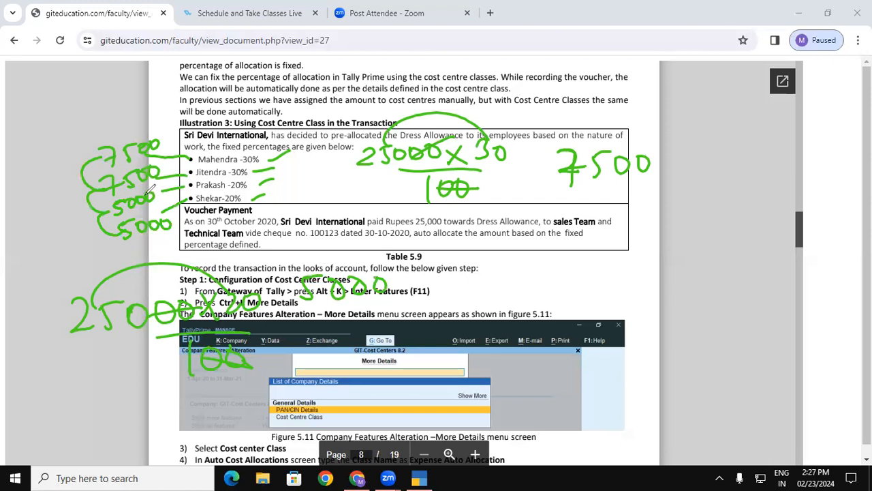
{"action": "key", "text": "e"}
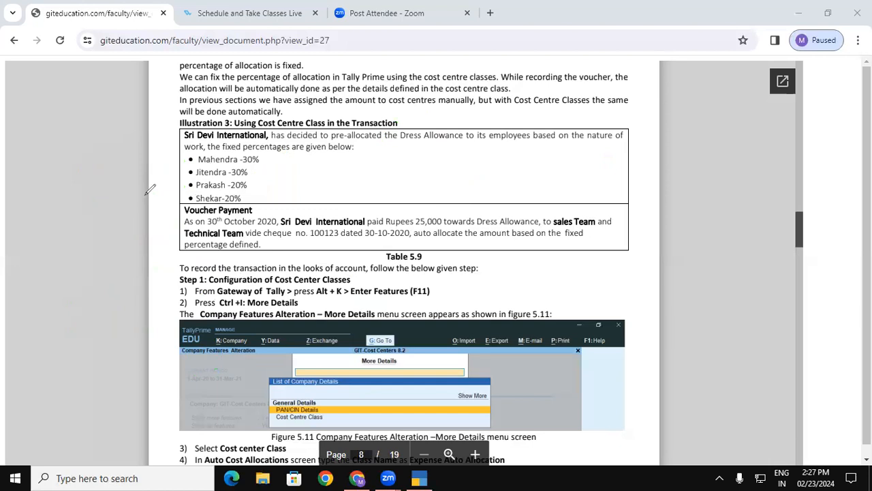
- Mark Dress Allowance and the Technical Team in the Voucher Payment text of Illustration 3
{"action": "mouse_move", "coordinate": [535, 215]}
{"action": "left_mouse_down"}
{"action": "mouse_move", "coordinate": [477, 206]}
{"action": "mouse_move", "coordinate": [473, 230]}
{"action": "mouse_move", "coordinate": [506, 201]}
{"action": "left_mouse_up"}
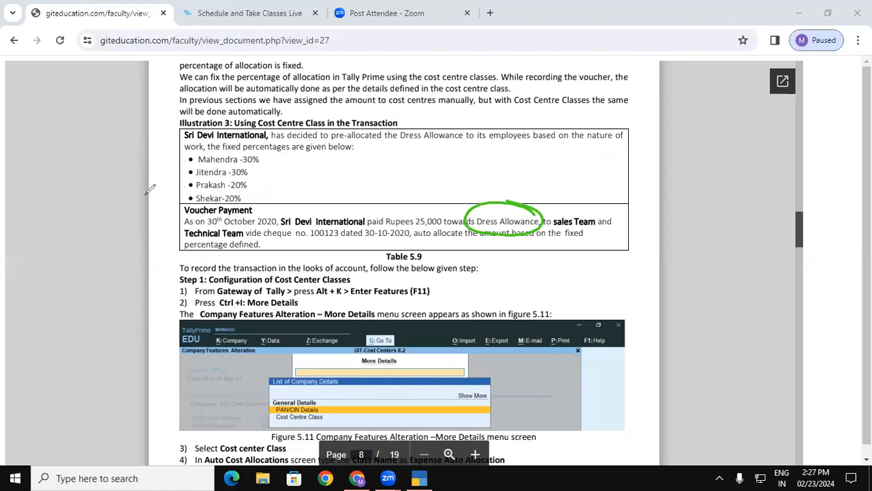
{"action": "mouse_move", "coordinate": [230, 241]}
{"action": "left_mouse_down"}
{"action": "mouse_move", "coordinate": [218, 243]}
{"action": "mouse_move", "coordinate": [196, 218]}
{"action": "left_mouse_up"}
{"action": "left_click_drag", "start_coordinate": [292, 240], "coordinate": [261, 243]}
{"action": "left_click", "coordinate": [54, 317]}
- Switch to TallyPrime and start a new payment voucher
{"action": "left_click", "coordinate": [419, 477]}
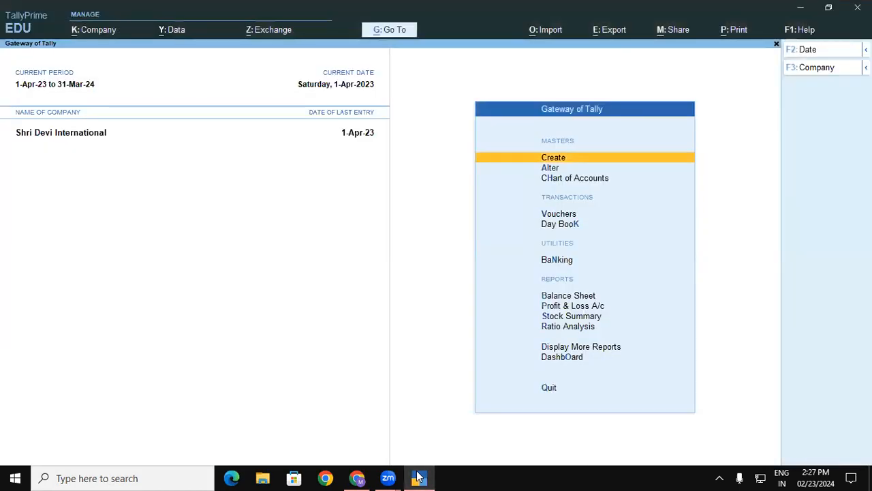
{"action": "key", "text": "v"}
{"action": "key", "text": "F5"}
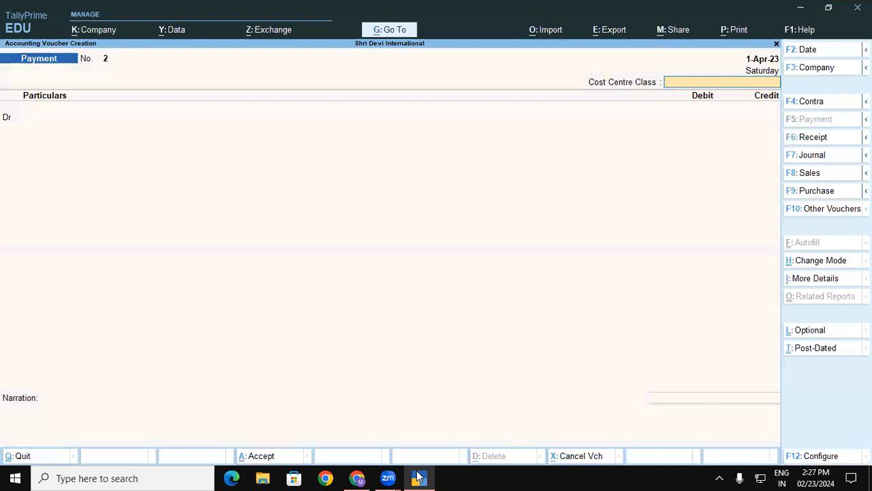
- Set Select Cost Centre/Class to No in the payment voucher configuration and save it
{"action": "key", "text": "F12"}
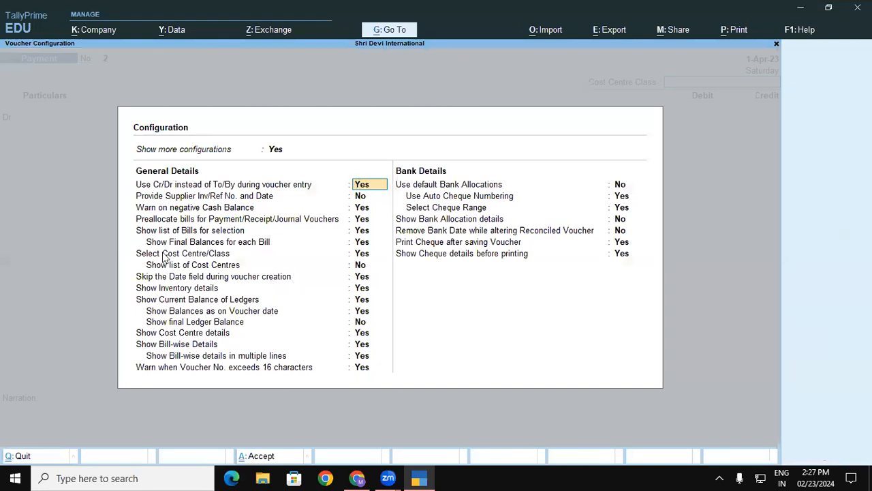
{"action": "left_click", "coordinate": [361, 254]}
{"action": "type", "text": "n"}
{"action": "key", "text": "Return"}
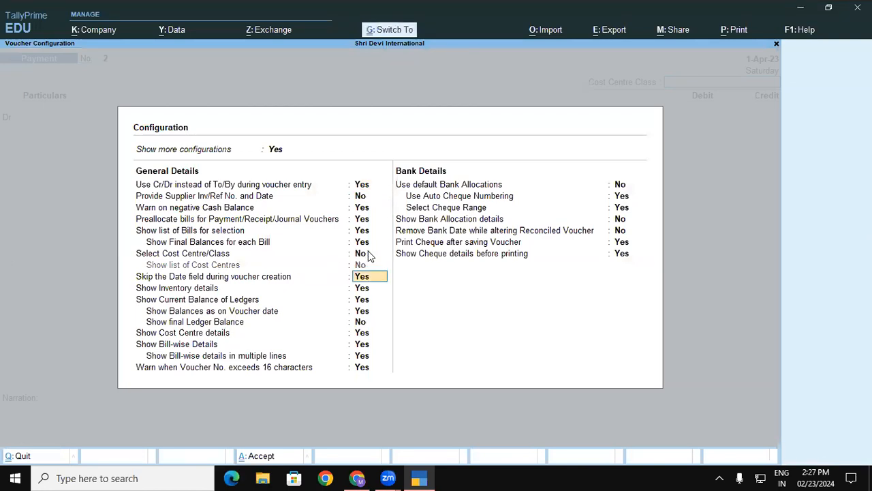
{"action": "key", "text": "ctrl+a"}
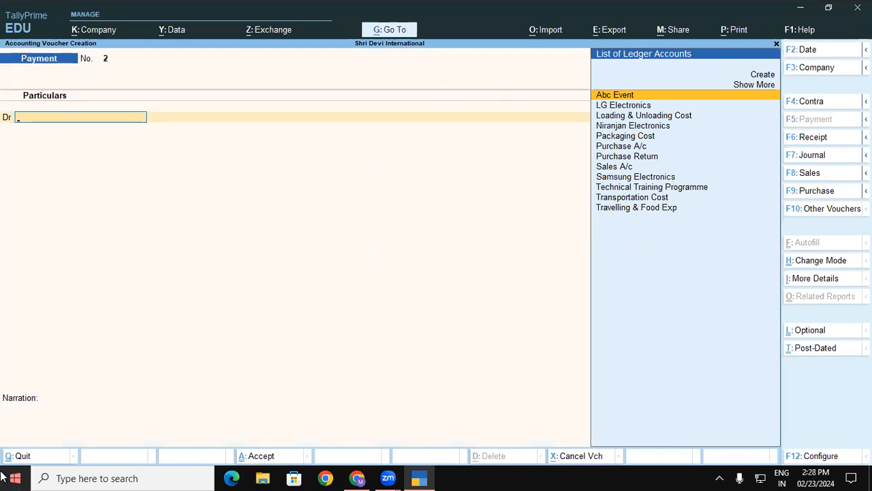
- Set Select Cost Centre/Class to Yes in the payment voucher configuration and save it
{"action": "key", "text": "F12"}
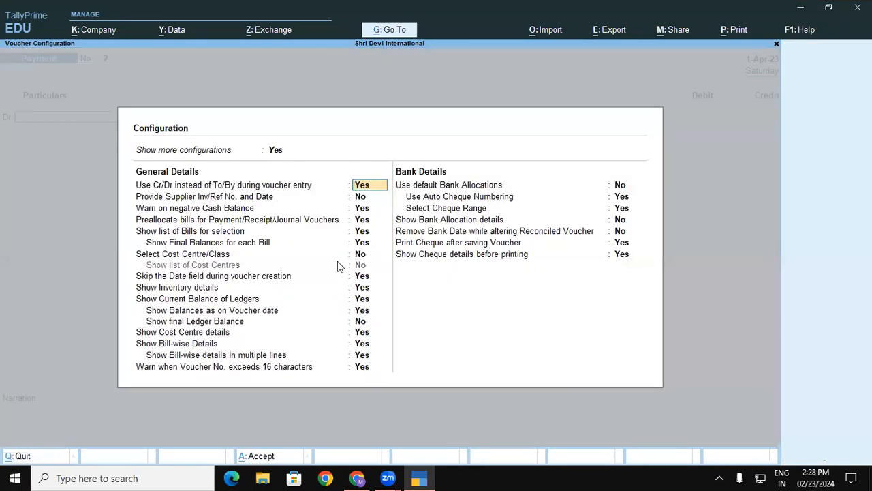
{"action": "left_click", "coordinate": [364, 256]}
{"action": "key", "text": "y"}
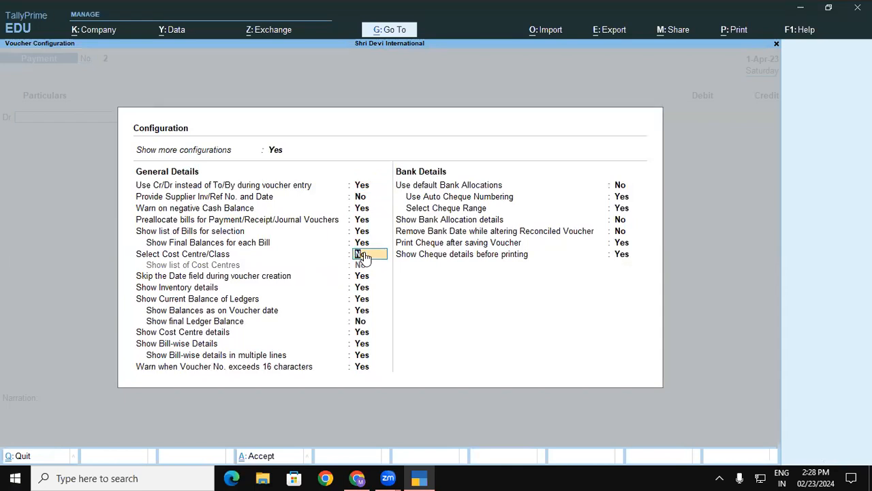
{"action": "key", "text": "Return"}
{"action": "key", "text": "ctrl+a"}
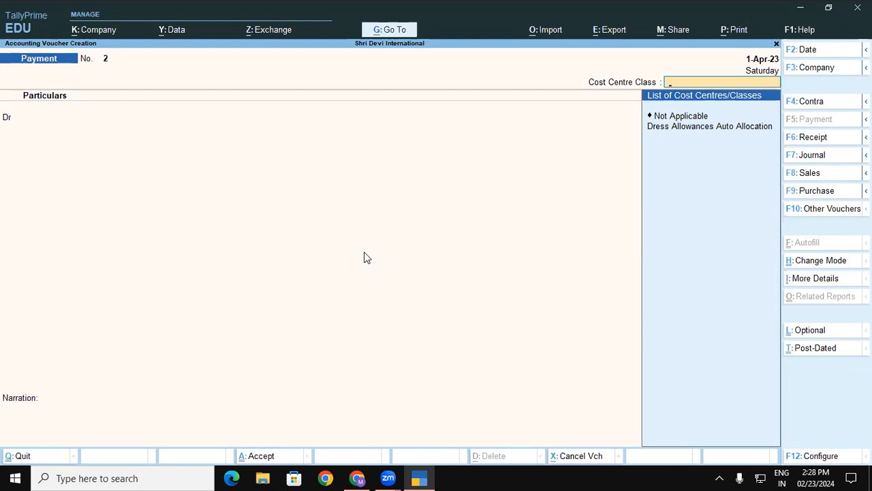
- Choose Dress Allowances Auto Allocation as the payment voucher's cost centre class
{"action": "key", "text": "Down"}
{"action": "key", "text": "Down"}
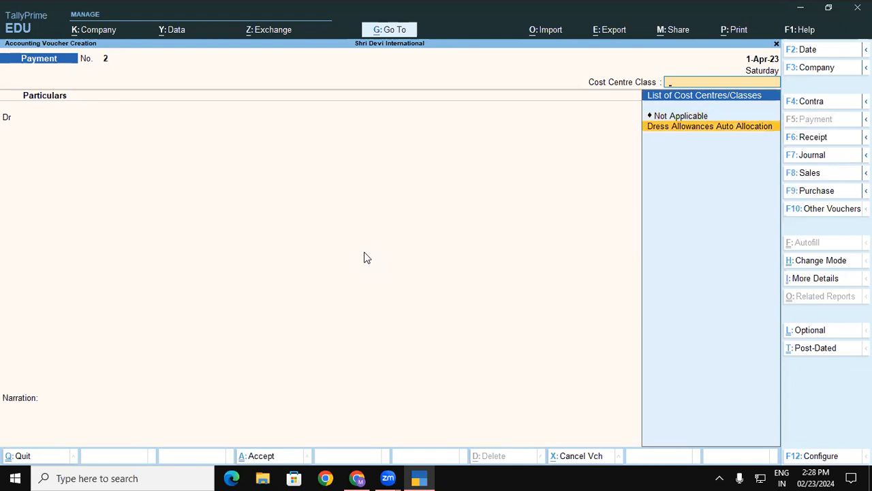
{"action": "key", "text": "Return"}
- Create a Dress Allowances ledger under Indirect Expenses with cost centres applicable, from within the voucher
{"action": "key", "text": "alt+c"}
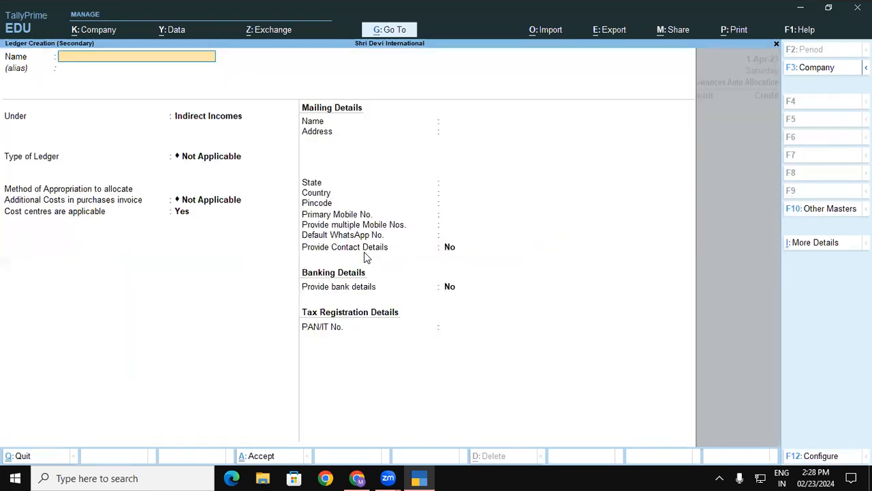
{"action": "type", "text": "Dress Allowances"}
{"action": "key", "text": "Return"}
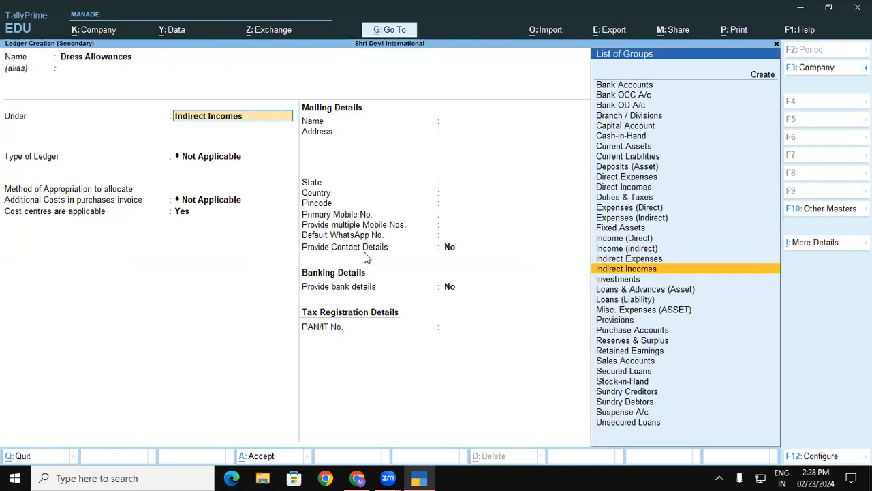
{"action": "key", "text": "Up"}
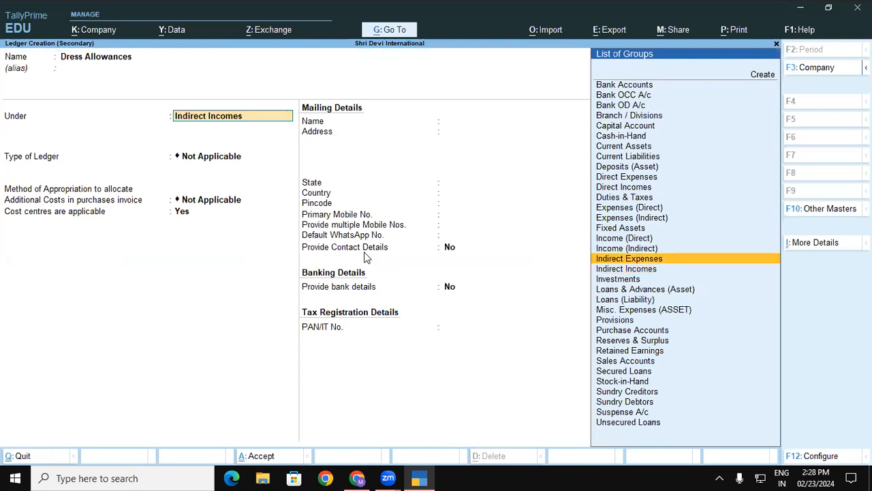
{"action": "key", "text": "Return"}
{"action": "key", "text": "Return"}
{"action": "key", "text": "Return"}
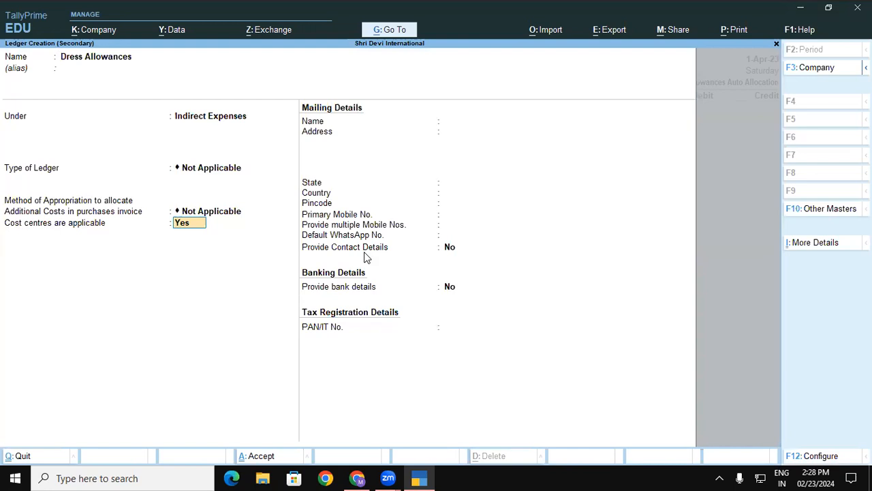
{"action": "key", "text": "Return"}
{"action": "key", "text": "Return"}
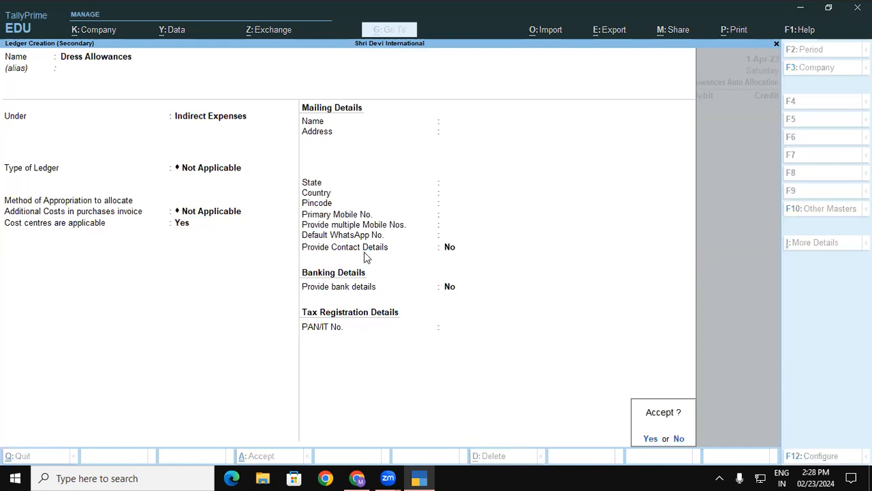
{"action": "key", "text": "Return"}
- Debit Dress Allowances with 25,000 and credit the same amount to KOtak Bank as a cheque payment
{"action": "type", "text": "25000"}
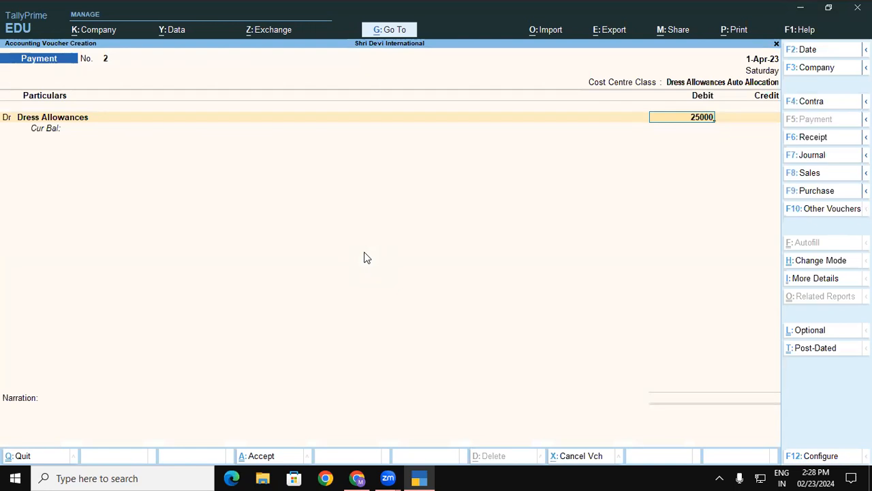
{"action": "key", "text": "Return"}
{"action": "type", "text": "ko"}
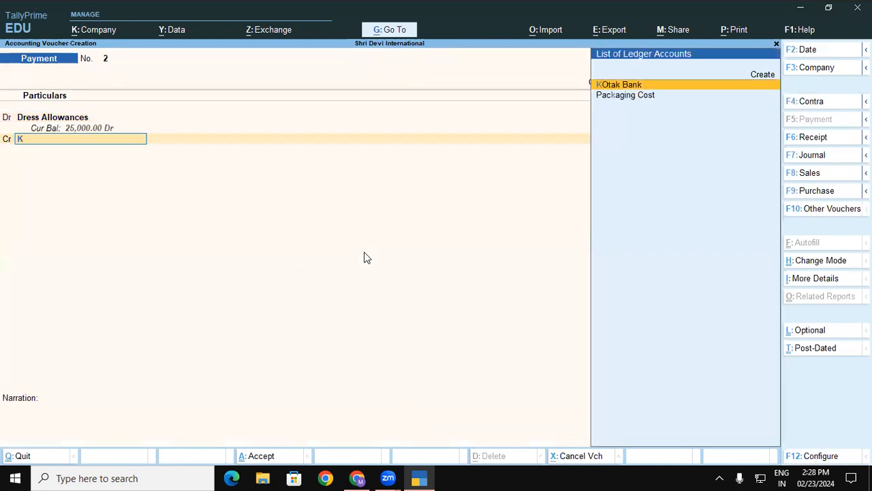
{"action": "key", "text": "Return"}
{"action": "key", "text": "Return"}
{"action": "key", "text": "Return"}
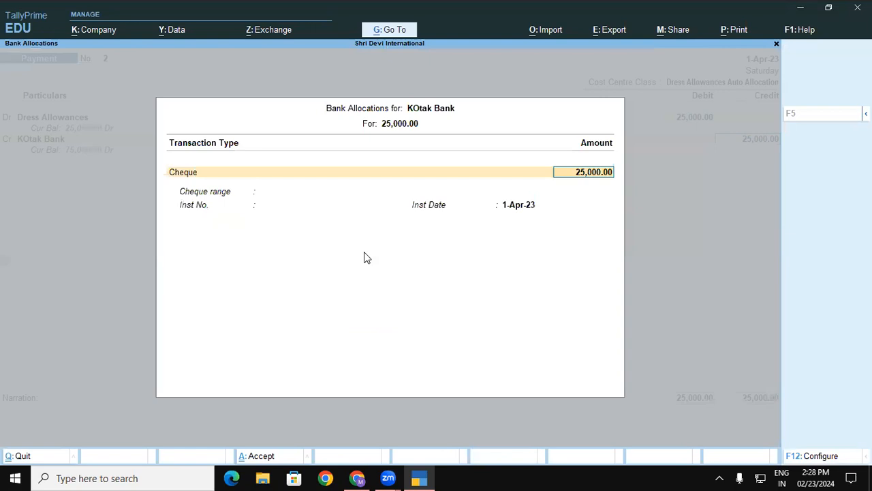
- Enter the cheque number 100123 from the document in the bank allocation, then save the payment voucher without a narration
{"action": "key", "text": "Return"}
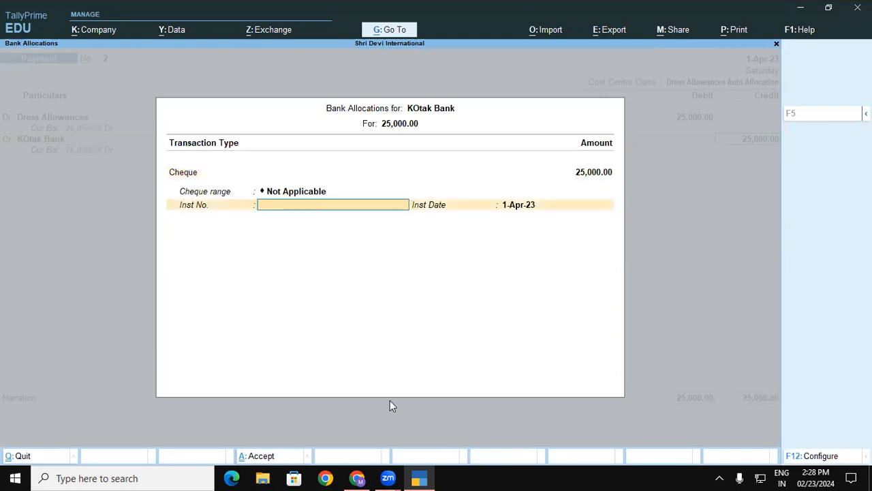
{"action": "left_click", "coordinate": [359, 477]}
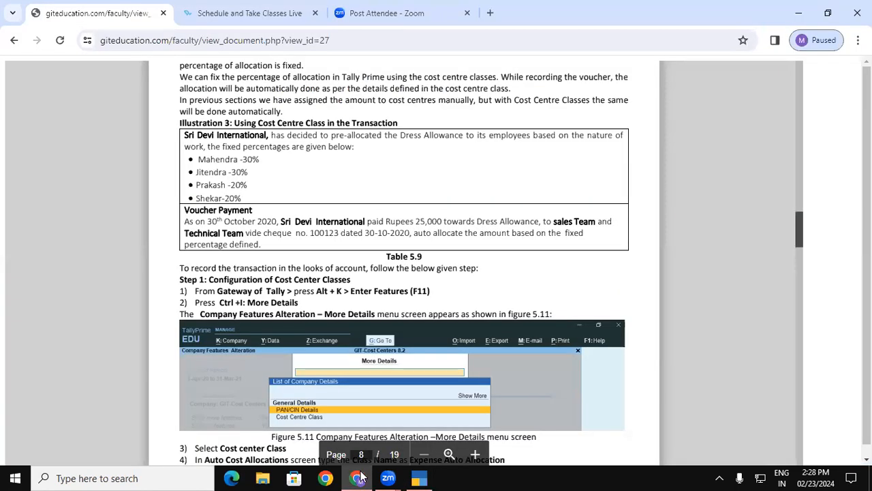
{"action": "left_click", "coordinate": [421, 477]}
{"action": "type", "text": "100123"}
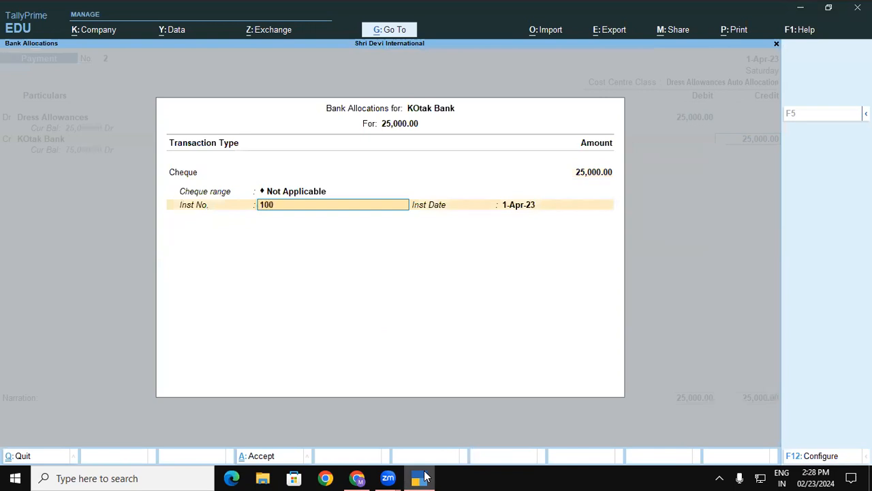
{"action": "key", "text": "Return"}
{"action": "key", "text": "Return"}
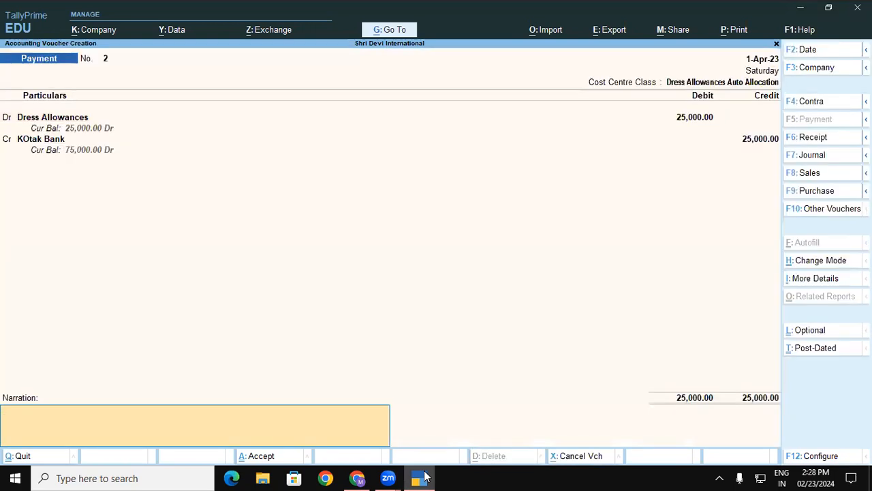
{"action": "key", "text": "Return"}
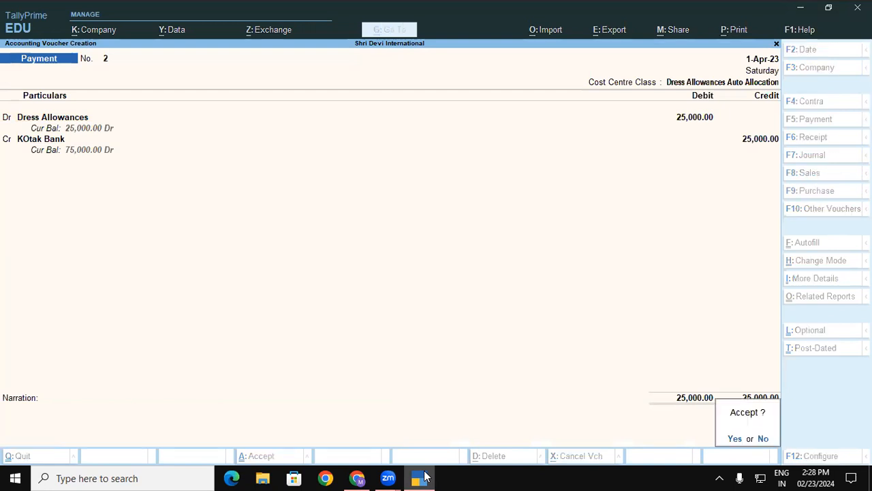
{"action": "key", "text": "Return"}
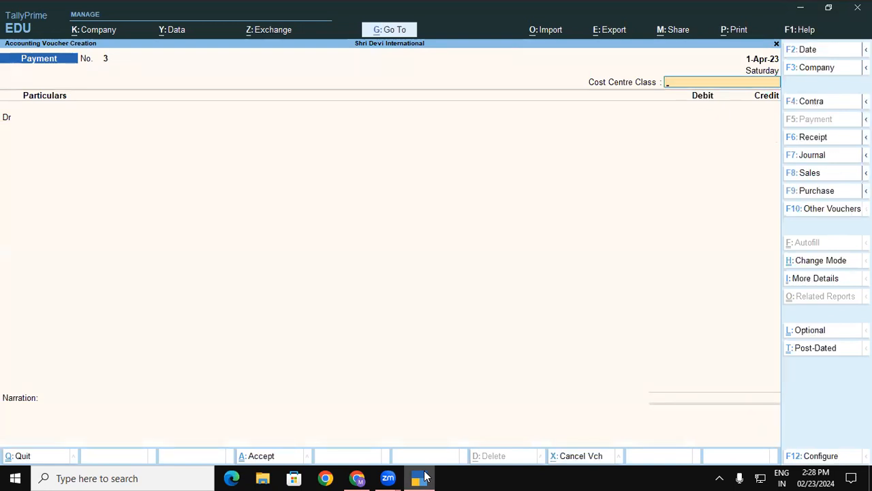
- Leave the new voucher and open the Dress Allowances payment from the Day Book to check its automatic cost centre allocation
{"action": "key", "text": "Escape"}
{"action": "key", "text": "Down"}
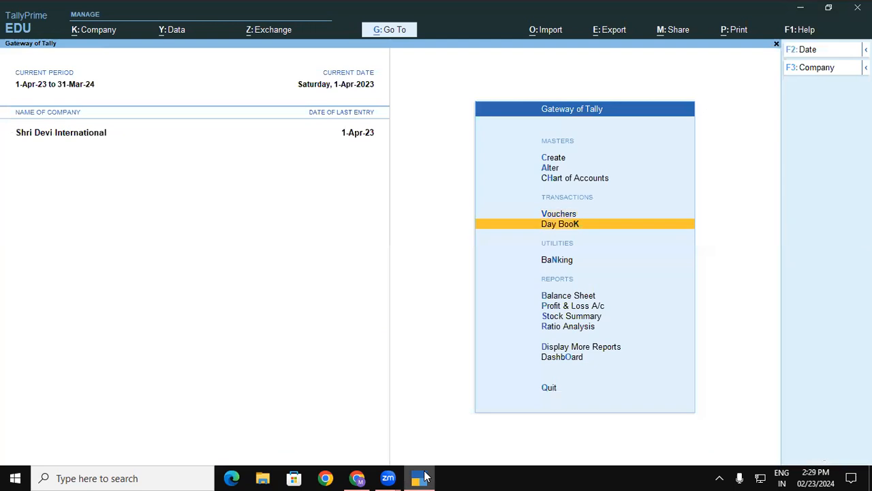
{"action": "key", "text": "Return"}
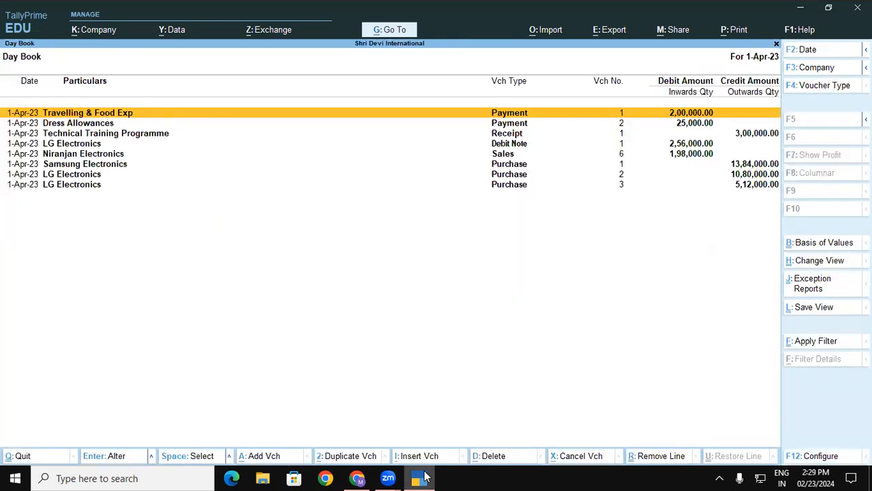
{"action": "key", "text": "Down"}
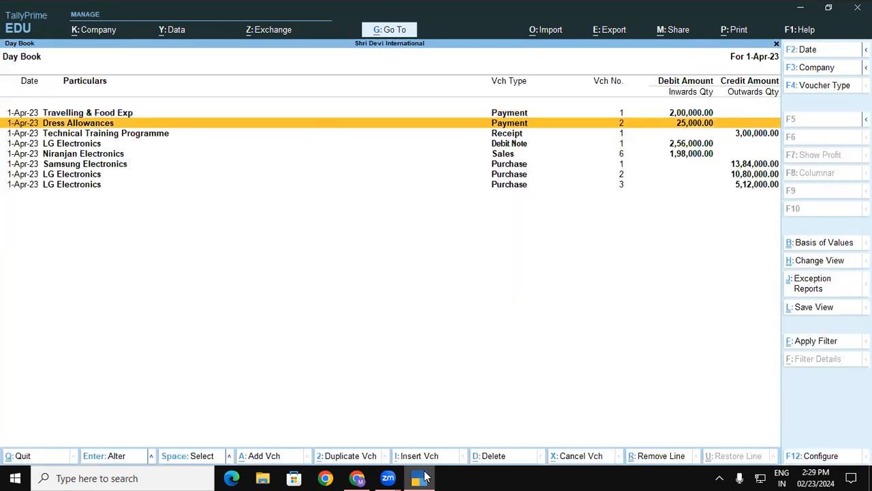
{"action": "key", "text": "Return"}
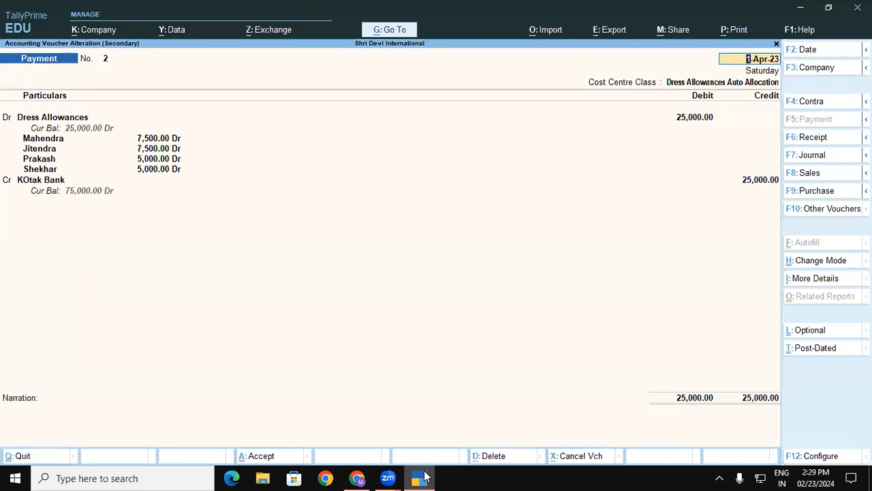
{"action": "key", "text": "BackSpace"}
{"action": "key", "text": "Escape"}
{"action": "key", "text": "Return"}
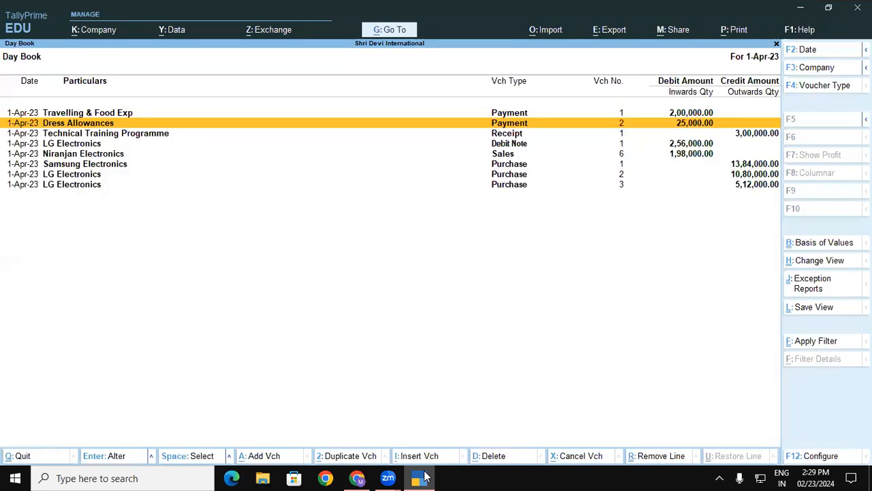
- Switch to the browser document and read the steps for recording a payment voucher with a cost centre class
{"action": "left_click", "coordinate": [423, 477]}
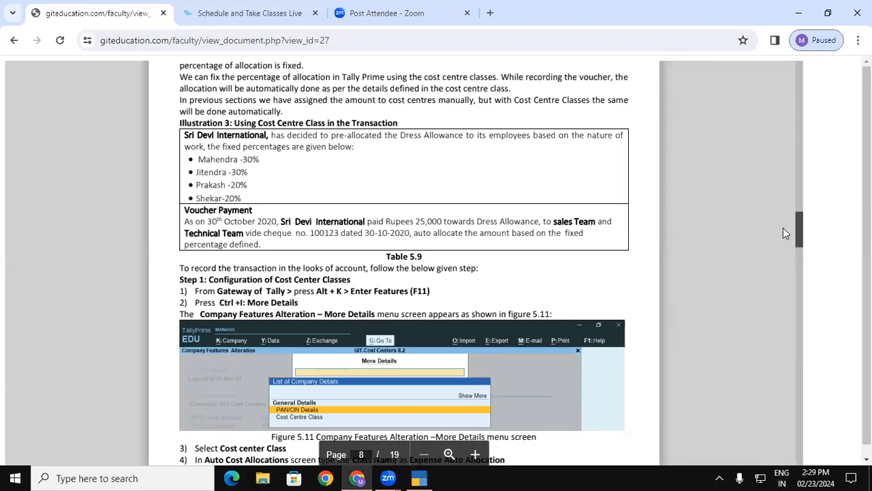
{"action": "left_click_drag", "start_coordinate": [795, 231], "coordinate": [800, 250]}
{"action": "scroll", "coordinate": [800, 249], "scroll_direction": "down", "scroll_amount": 1}
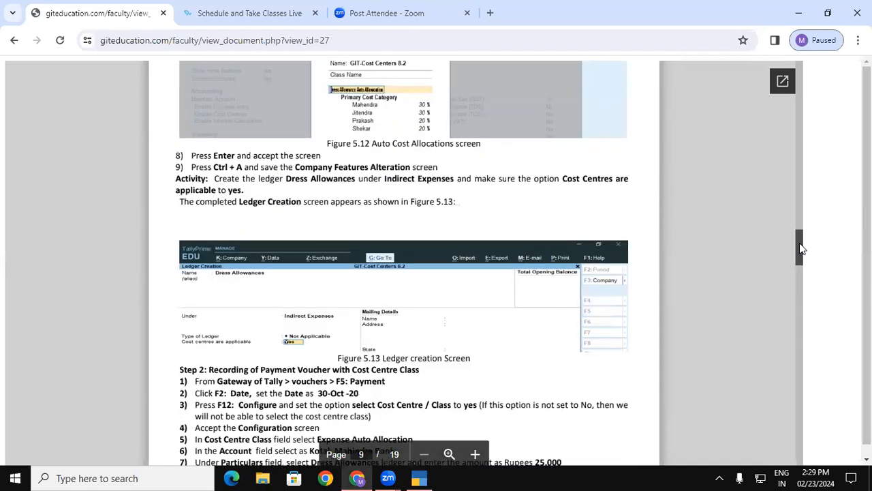
{"action": "scroll", "coordinate": [801, 249], "scroll_direction": "down", "scroll_amount": 3}
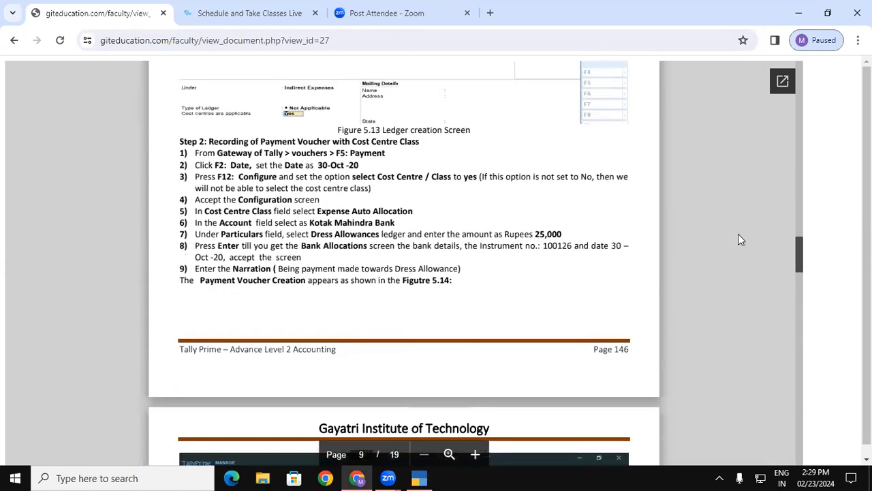
{"action": "left_click", "coordinate": [424, 478]}
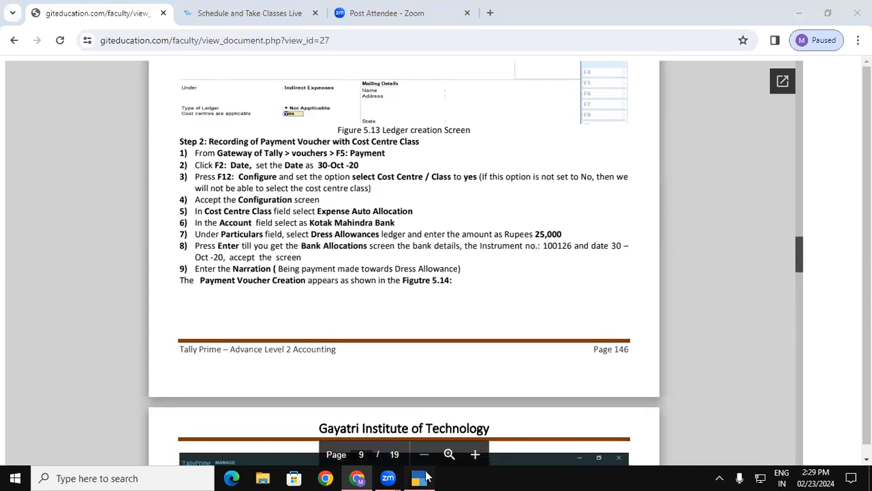
- In TallyPrime, reopen the Dress Allowances payment and check its debit ledger's group and cost centre applicability without altering the ledger
{"action": "key", "text": "Return"}
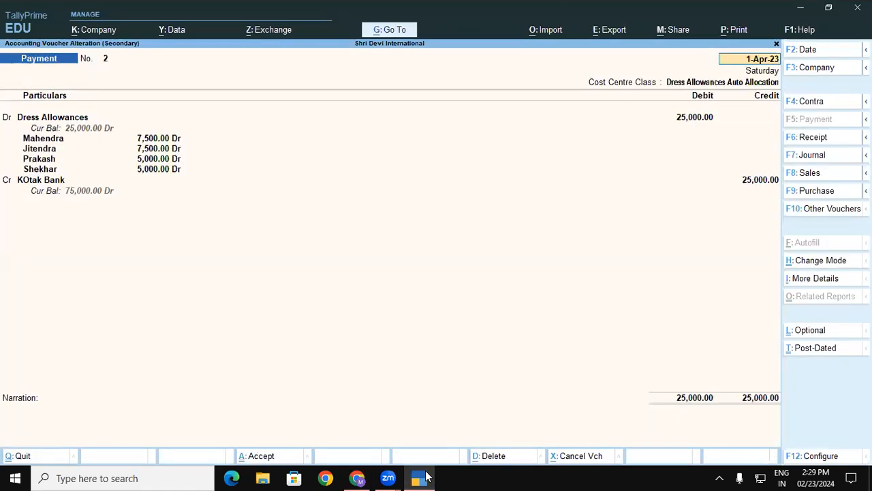
{"action": "left_click", "coordinate": [78, 117]}
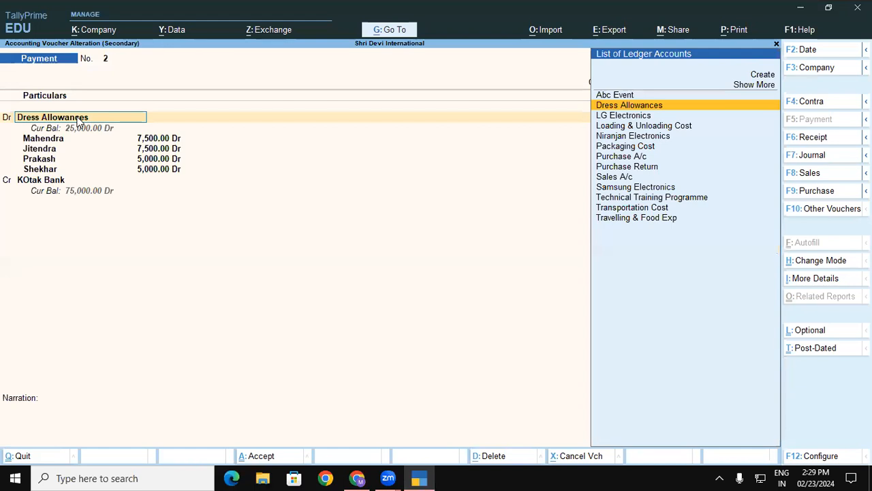
{"action": "key", "text": "ctrl+Return"}
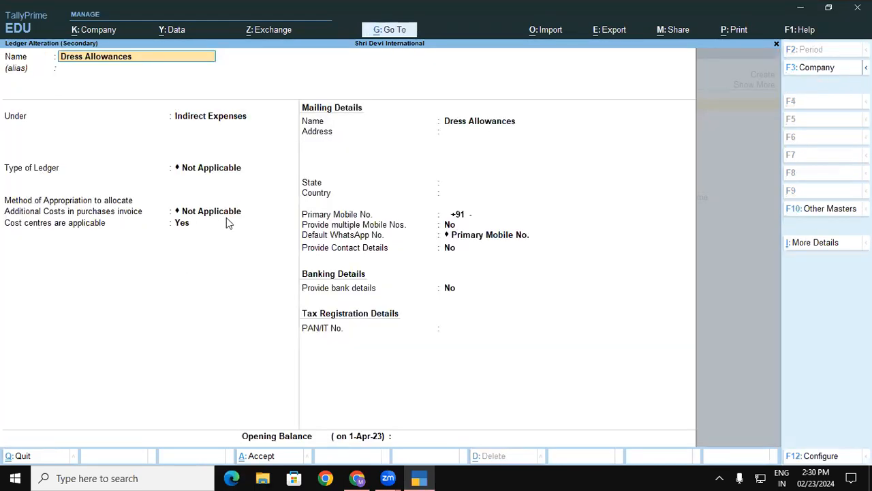
{"action": "key", "text": "BackSpace"}
{"action": "key", "text": "Escape"}
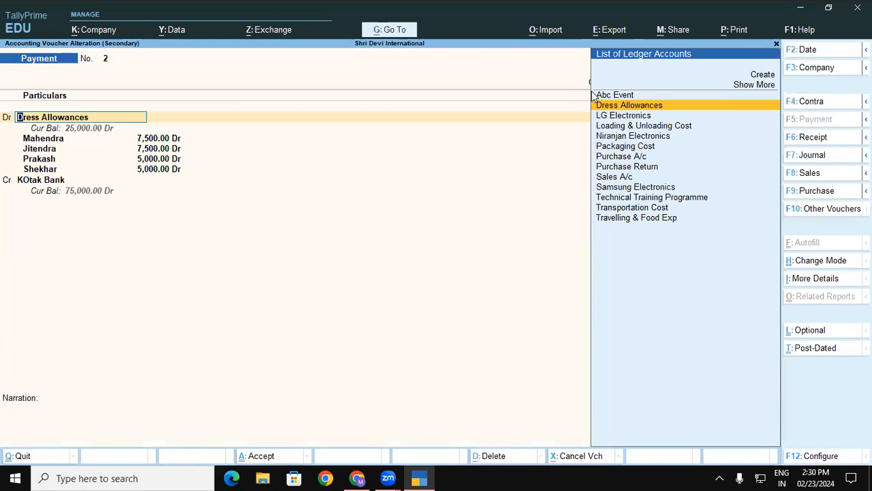
- Check the Select Cost Centre/Class option in the voucher configuration and return to the Gateway of Tally without saving changes
{"action": "key", "text": "F12"}
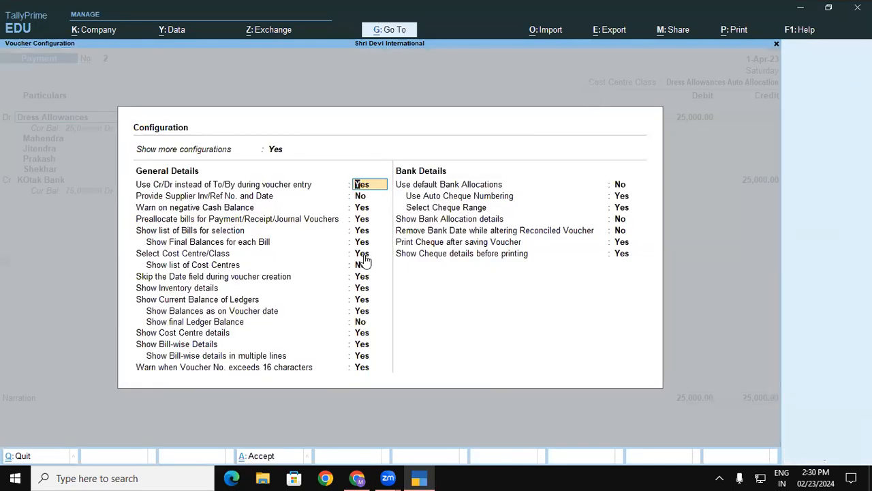
{"action": "key", "text": "Escape"}
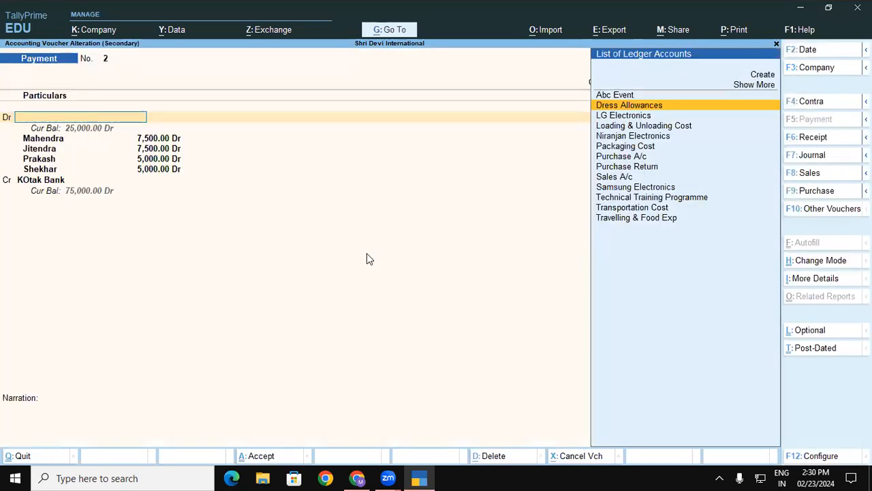
{"action": "key", "text": "Escape"}
{"action": "key", "text": "y"}
{"action": "key", "text": "Escape"}
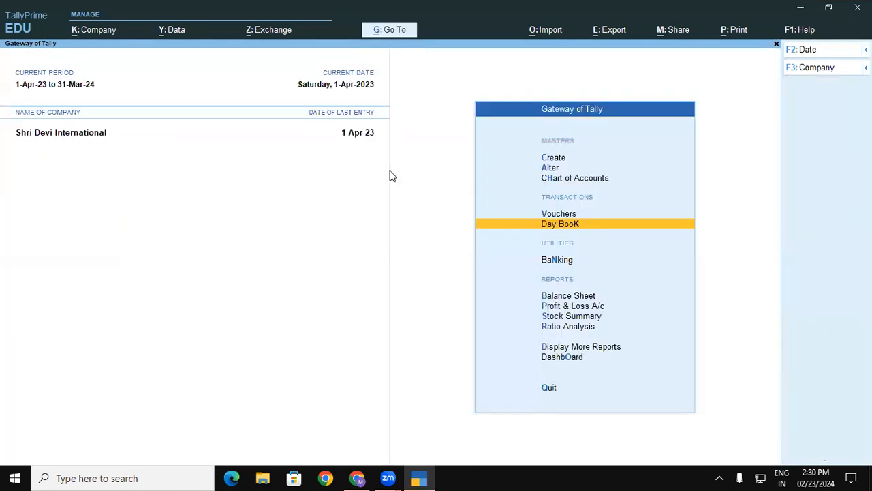
- Switch to the browser document and read its explanation of auto allocation and the Cost Category Summary report
{"action": "key", "text": "alt+Tab"}
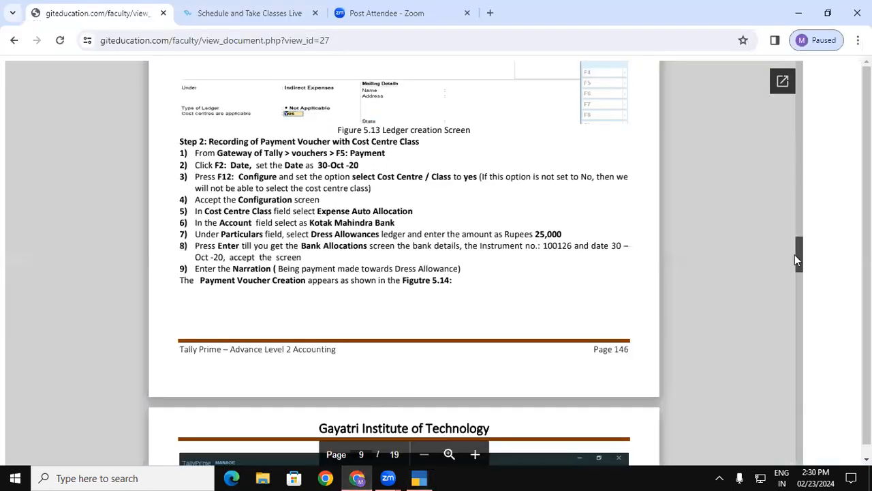
{"action": "left_click_drag", "start_coordinate": [802, 256], "coordinate": [802, 270]}
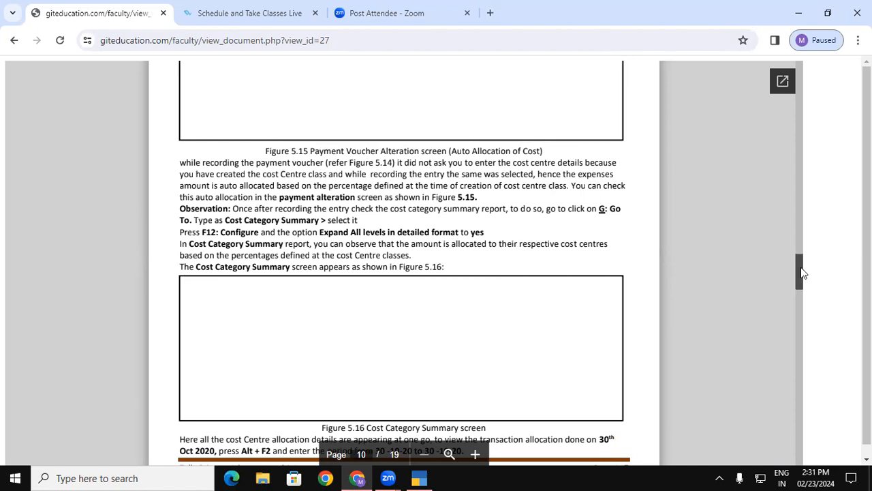
{"action": "left_click_drag", "start_coordinate": [799, 278], "coordinate": [798, 287]}
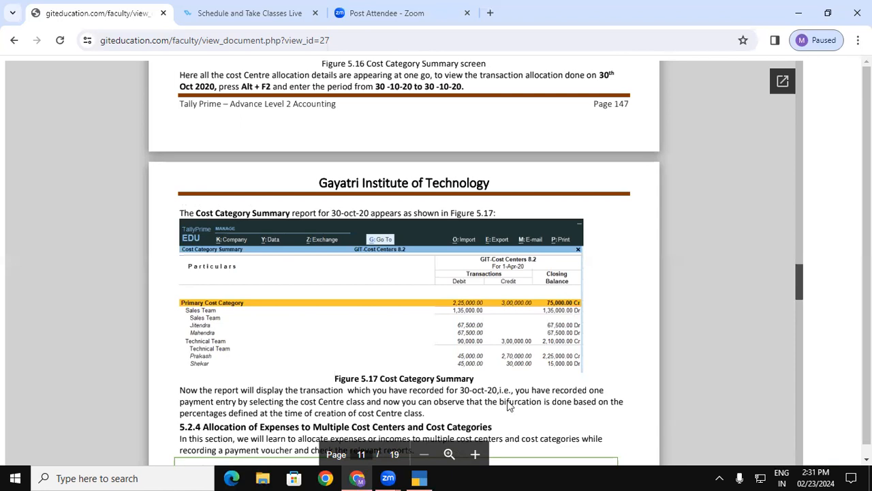
- Open the Cost Category Summary report in TallyPrime and compare the Sales Team cost centre amounts with the document
{"action": "left_click", "coordinate": [420, 477]}
{"action": "key", "text": "alt+g"}
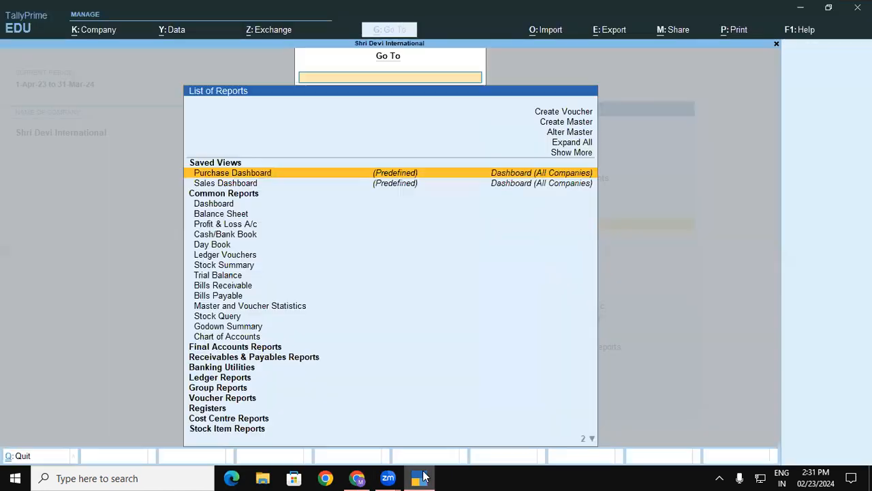
{"action": "type", "text": "Cost"}
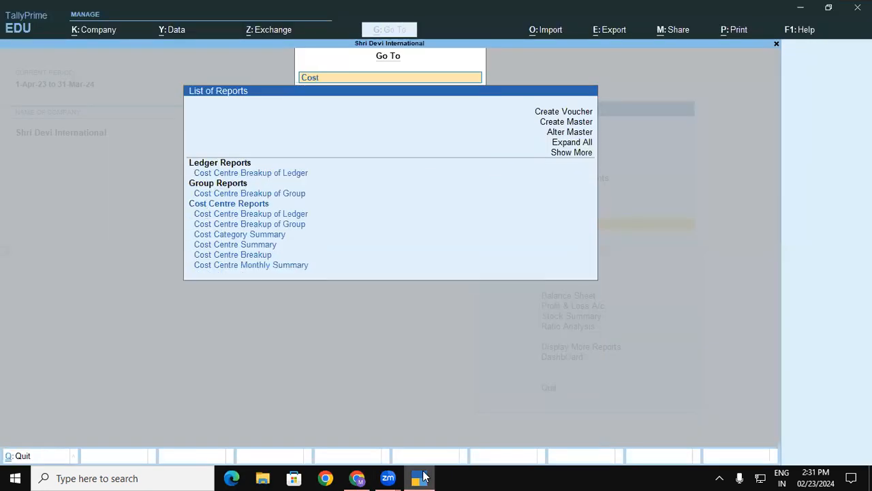
{"action": "left_click", "coordinate": [275, 234]}
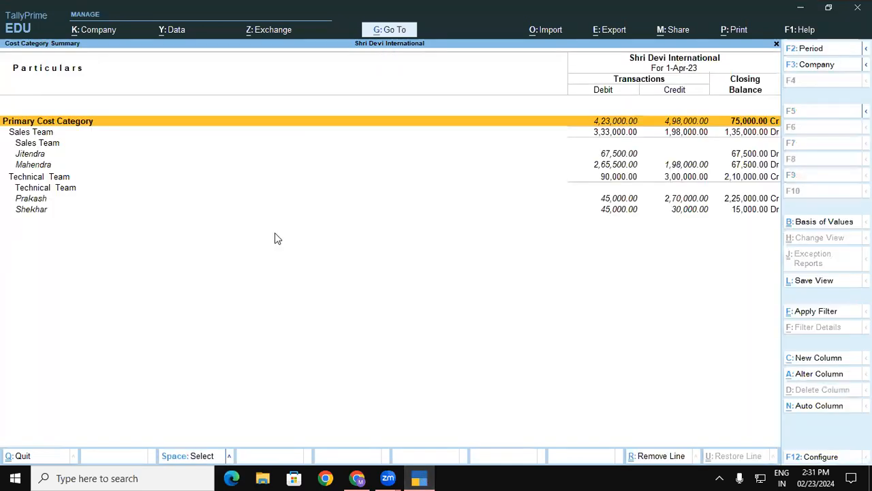
{"action": "left_click", "coordinate": [612, 155]}
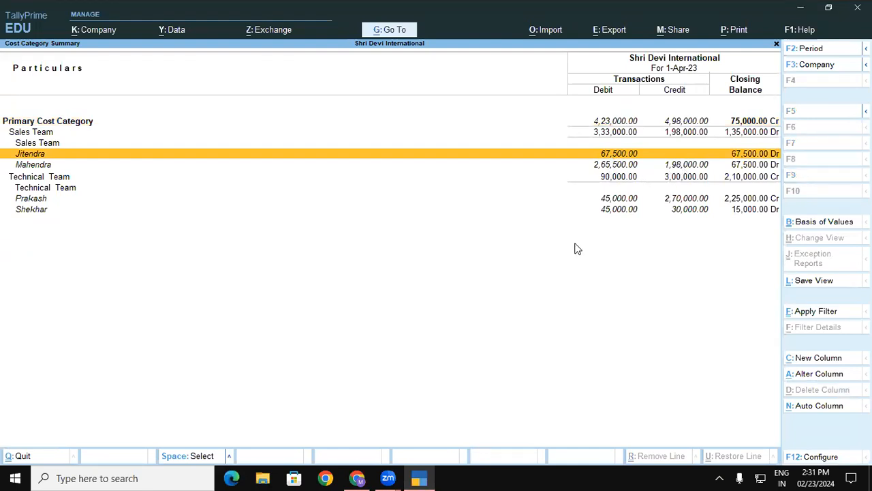
{"action": "left_click", "coordinate": [419, 477]}
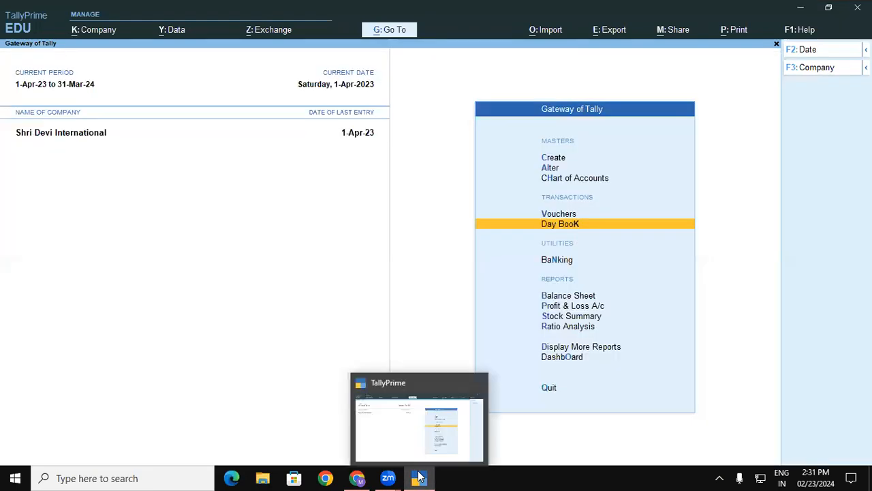
- Delete the Niranjan Electronics sales voucher of 1,98,000 from the Day Book and return to the Gateway of Tally
{"action": "left_click", "coordinate": [564, 214]}
{"action": "key", "text": "Escape"}
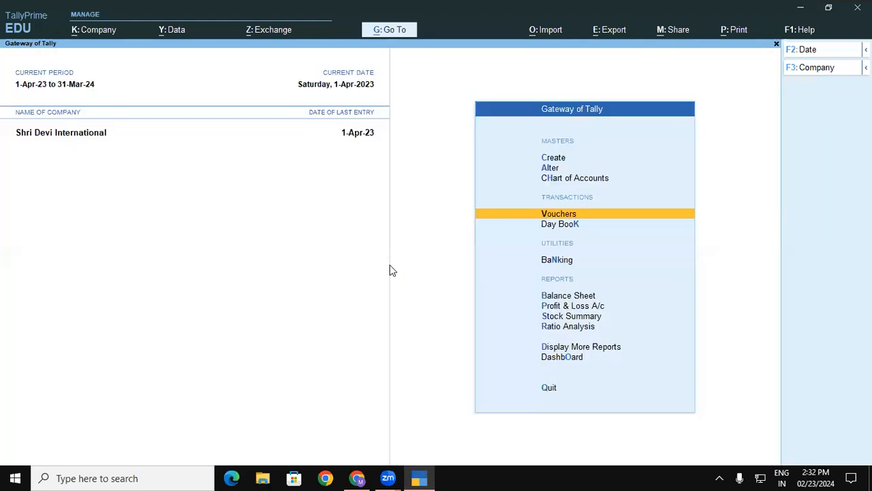
{"action": "left_click", "coordinate": [557, 226]}
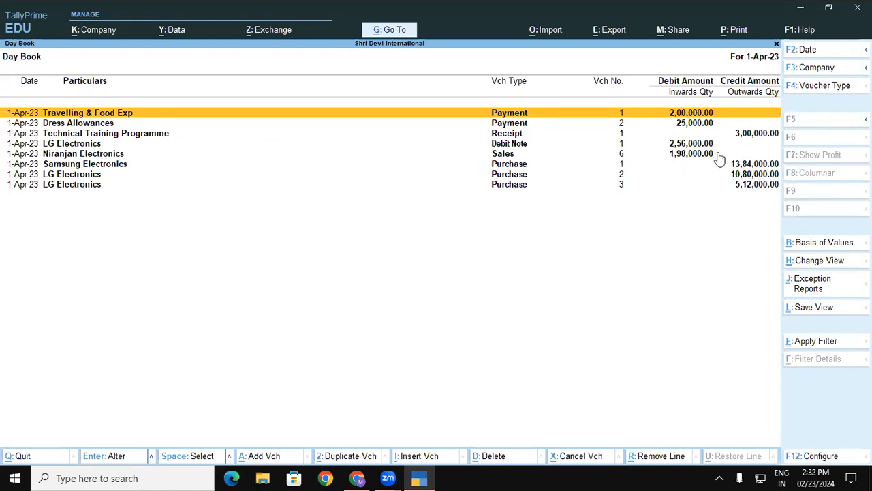
{"action": "left_click", "coordinate": [124, 154]}
{"action": "key", "text": "Return"}
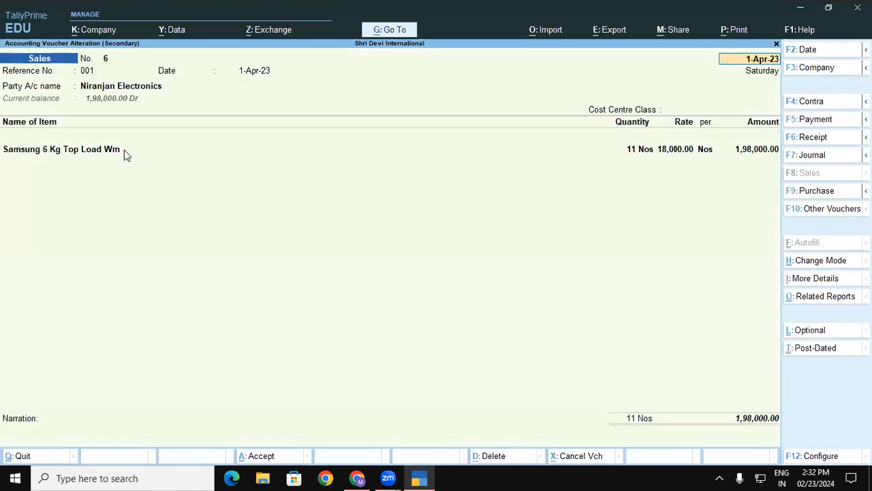
{"action": "key", "text": "alt+d"}
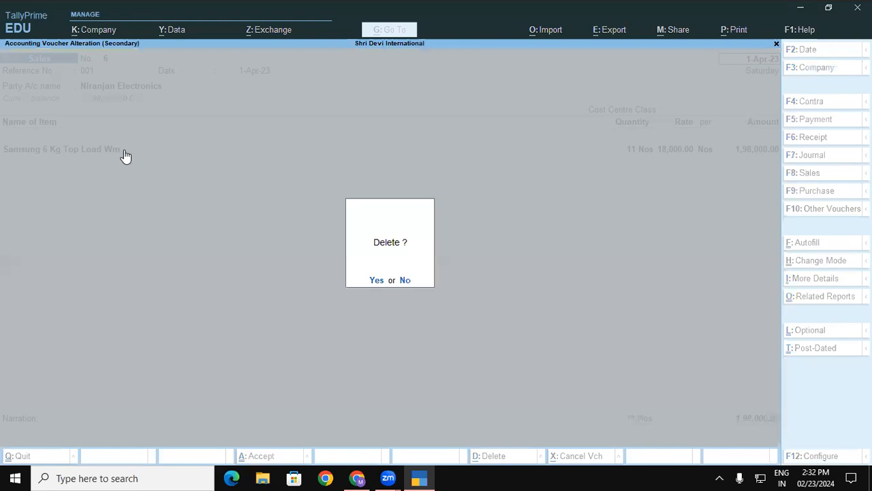
{"action": "key", "text": "y"}
{"action": "key", "text": "Escape"}
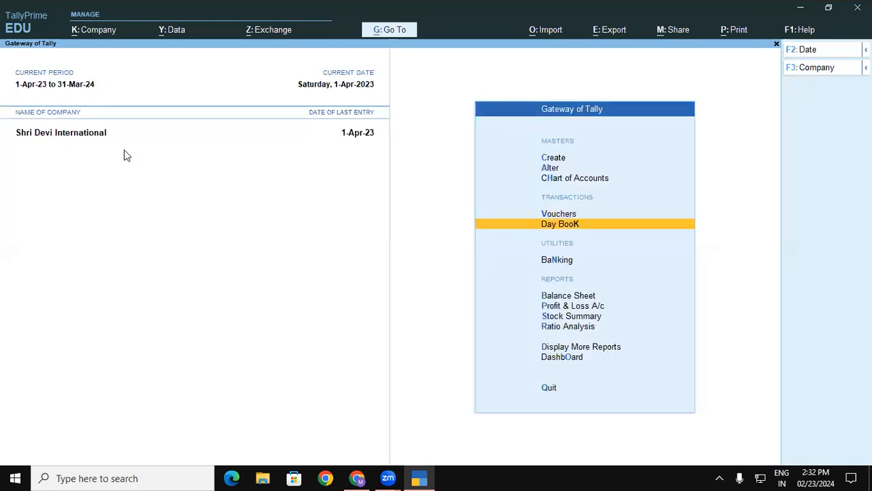
- Reopen the Cost Category Summary and compare each Sales Team and Technical Team member's amounts with the document's figure
{"action": "key", "text": "alt+g"}
{"action": "type", "text": "Cost"}
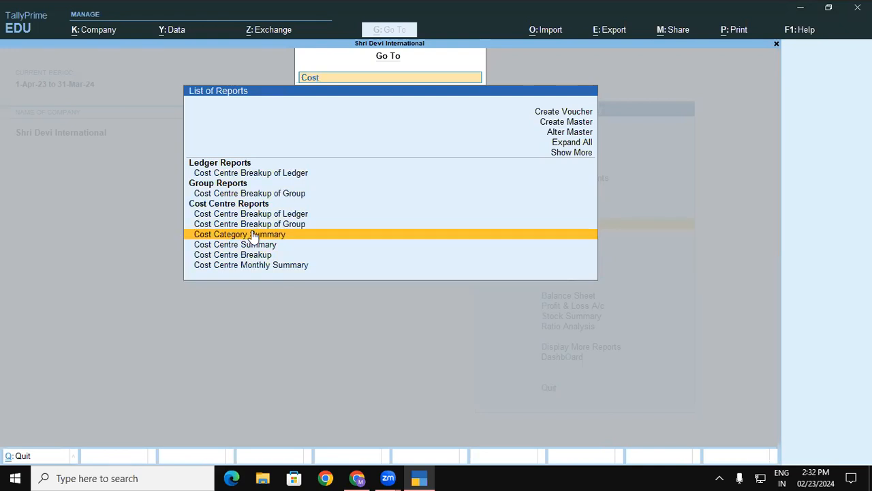
{"action": "left_click", "coordinate": [252, 235]}
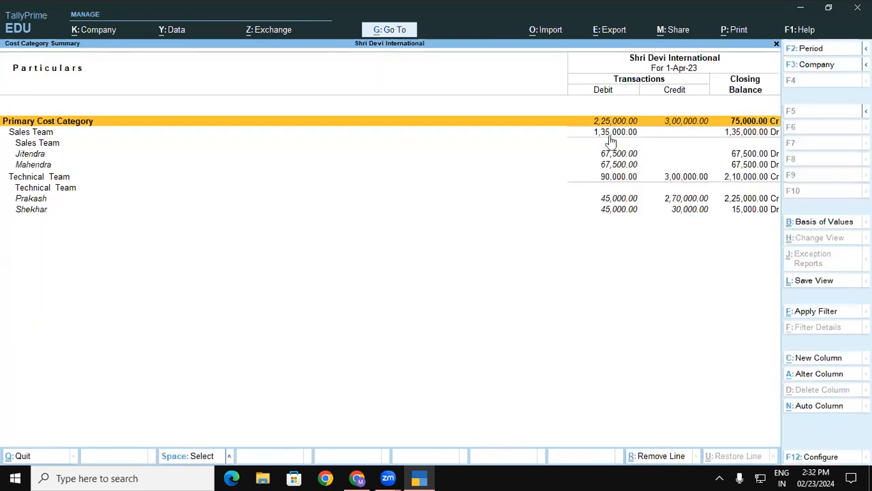
{"action": "left_click", "coordinate": [613, 156]}
{"action": "left_click", "coordinate": [615, 166]}
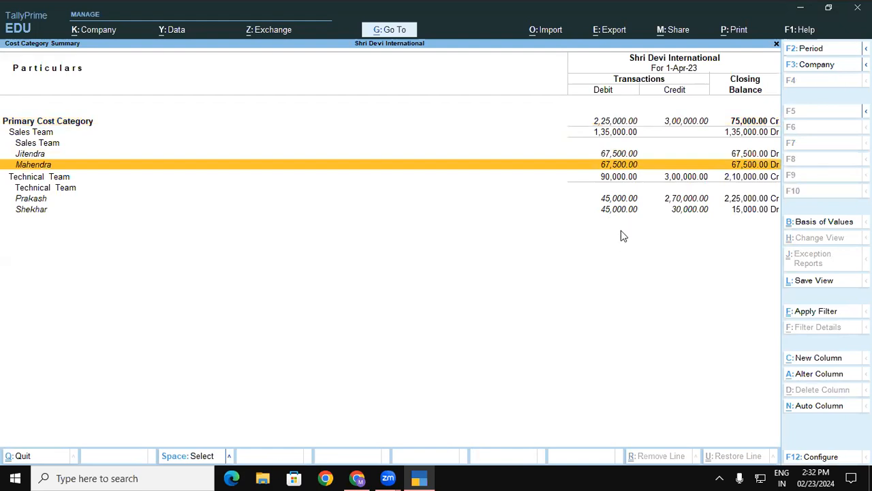
{"action": "left_click", "coordinate": [619, 200]}
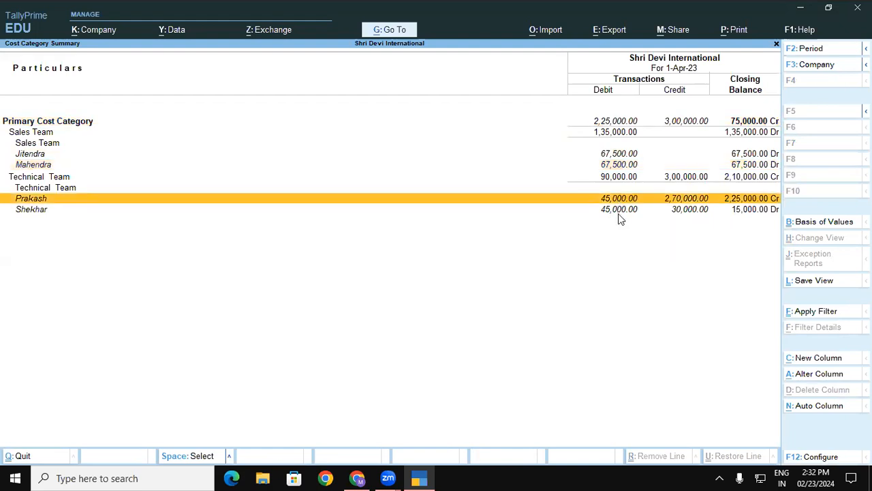
{"action": "left_click", "coordinate": [620, 211]}
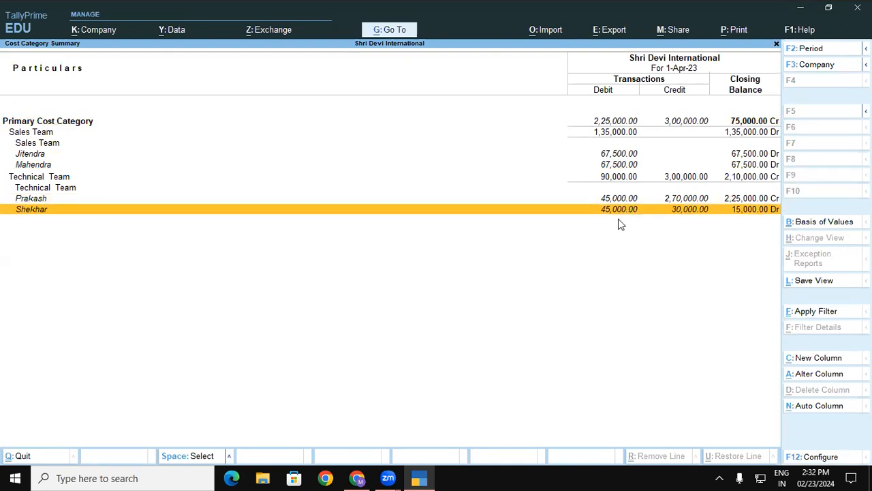
{"action": "left_click", "coordinate": [365, 477]}
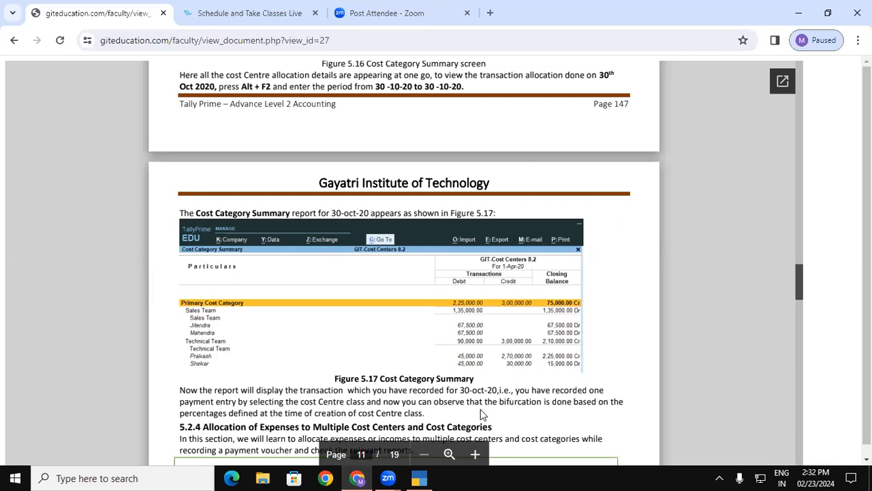
- Read the document's section 5.2.4 on allocating expenses to multiple cost centres and cost categories, including its table of masters
{"action": "left_click", "coordinate": [419, 478]}
{"action": "left_click", "coordinate": [425, 475]}
{"action": "left_click_drag", "start_coordinate": [801, 283], "coordinate": [801, 287]}
{"action": "scroll", "coordinate": [801, 287], "scroll_direction": "down", "scroll_amount": 2}
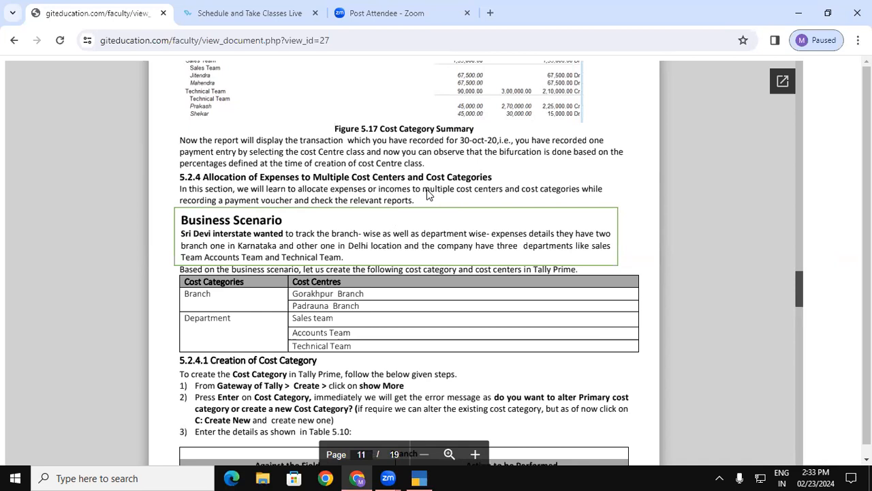
- Switch to TallyPrime, return to the Gateway of Tally and open the list of masters for creation
{"action": "left_click", "coordinate": [419, 478]}
{"action": "key", "text": "Escape"}
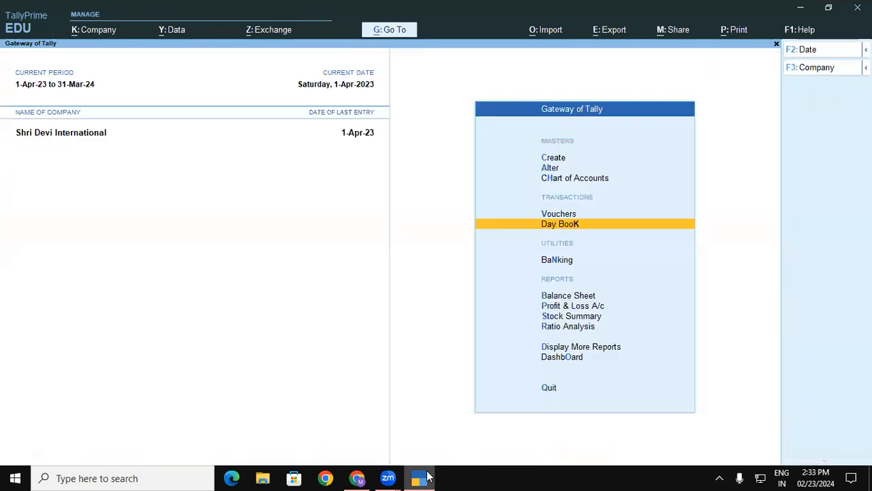
{"action": "key", "text": "c"}
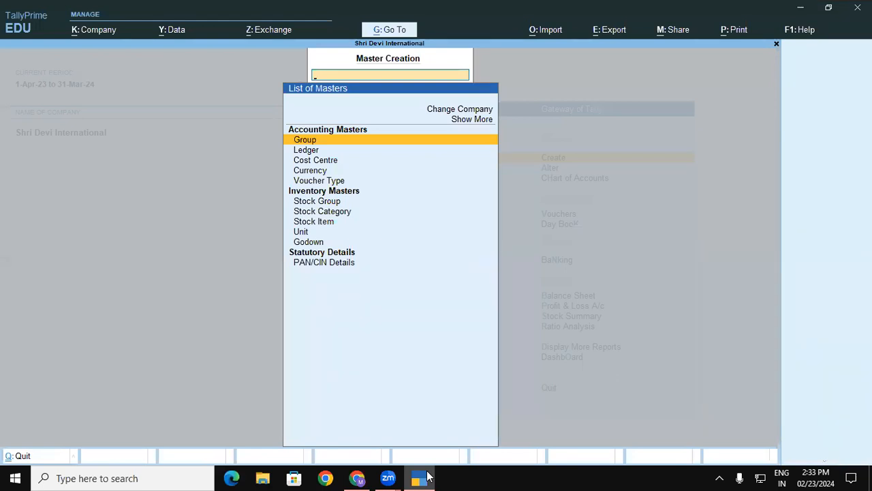
{"action": "left_click", "coordinate": [312, 163]}
{"action": "key", "text": "Escape"}
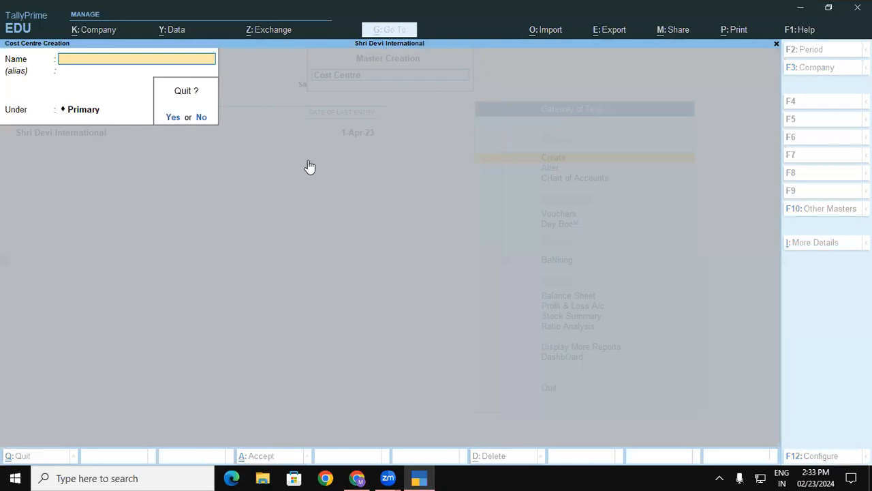
{"action": "key", "text": "y"}
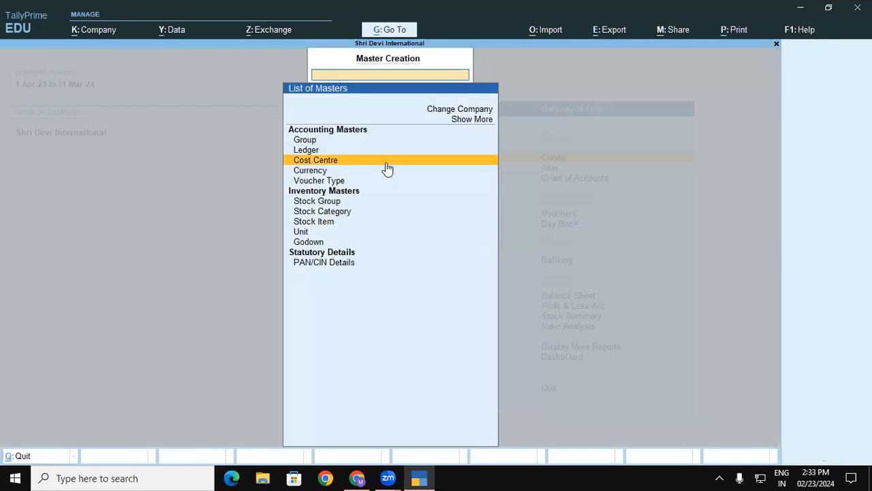
- Expand the list of masters and create a new cost category named Branch with the default allocation settings
{"action": "left_click", "coordinate": [463, 123]}
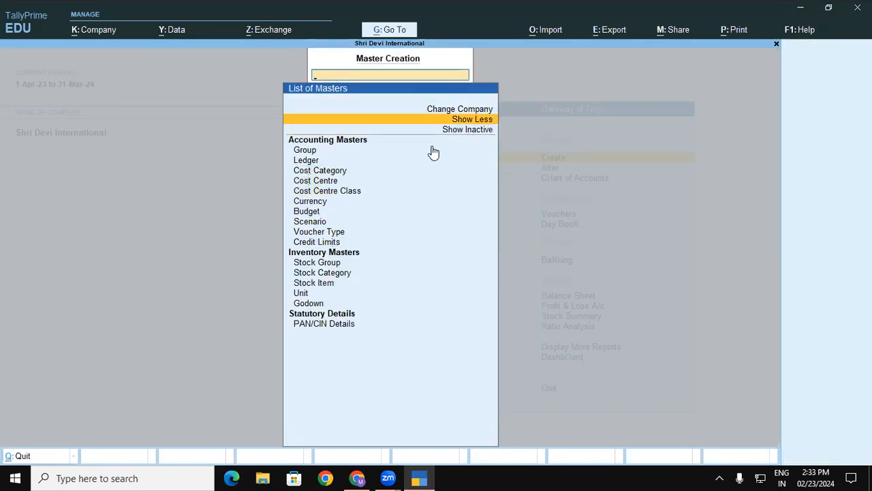
{"action": "left_click", "coordinate": [335, 173]}
{"action": "key", "text": "c"}
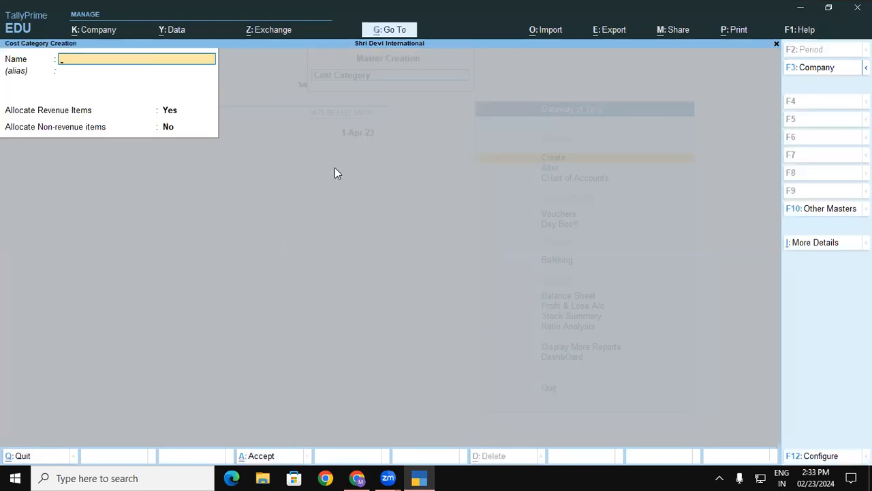
{"action": "type", "text": "Branch"}
{"action": "key", "text": "Return"}
{"action": "key", "text": "Return"}
{"action": "key", "text": "Return"}
{"action": "key", "text": "Return"}
{"action": "key", "text": "Return"}
- Create a second cost category named Department with the default allocation settings
{"action": "type", "text": "Department"}
{"action": "key", "text": "Return"}
{"action": "key", "text": "Return"}
{"action": "key", "text": "Return"}
{"action": "key", "text": "Return"}
- Check the document's table for the cost centres under each category, then return to the Gateway of Tally
{"action": "left_click", "coordinate": [428, 476]}
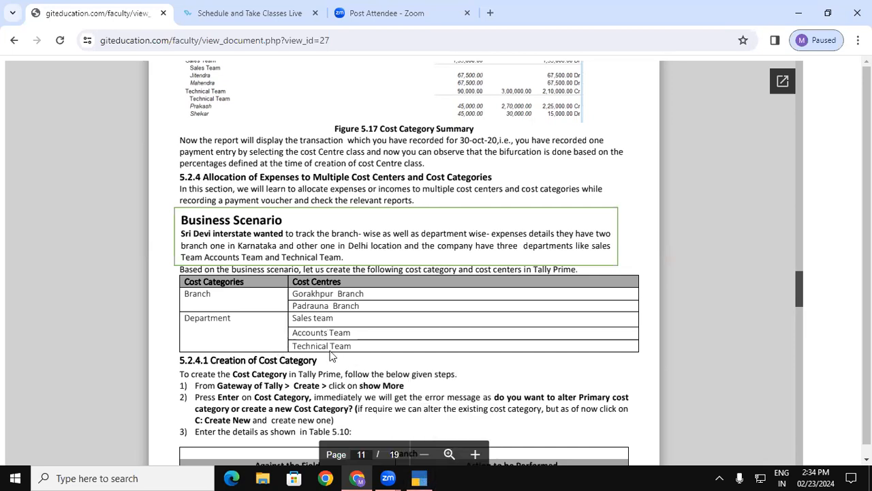
{"action": "left_click", "coordinate": [419, 477]}
{"action": "key", "text": "Escape"}
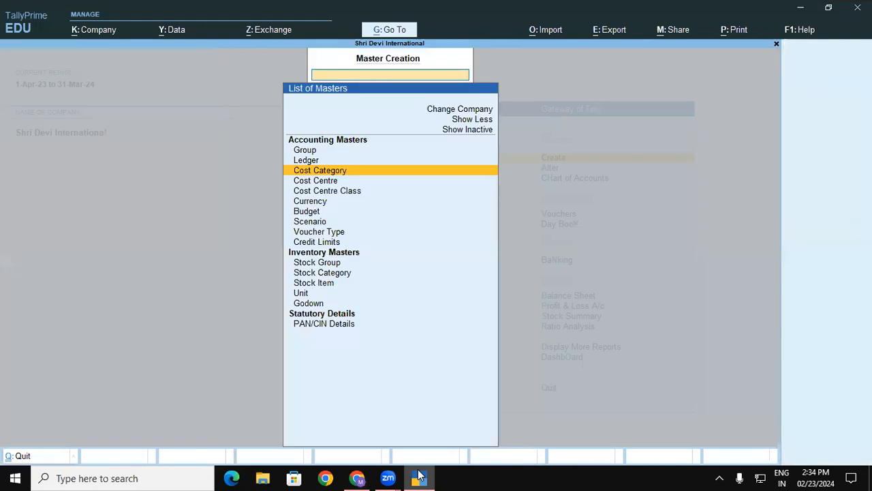
{"action": "key", "text": "Escape"}
- Alter the Sales Team cost centre so that its category is Department, and save it
{"action": "key", "text": "Down"}
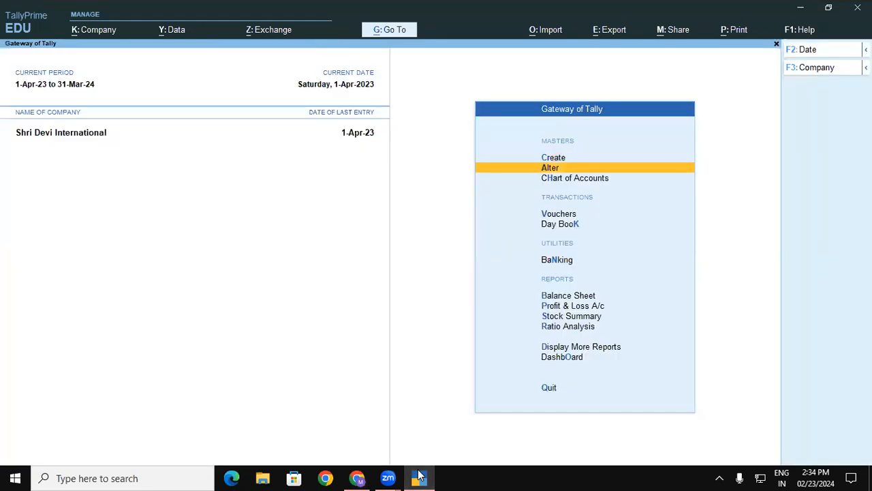
{"action": "key", "text": "Return"}
{"action": "key", "text": "Down"}
{"action": "key", "text": "Down"}
{"action": "key", "text": "Down"}
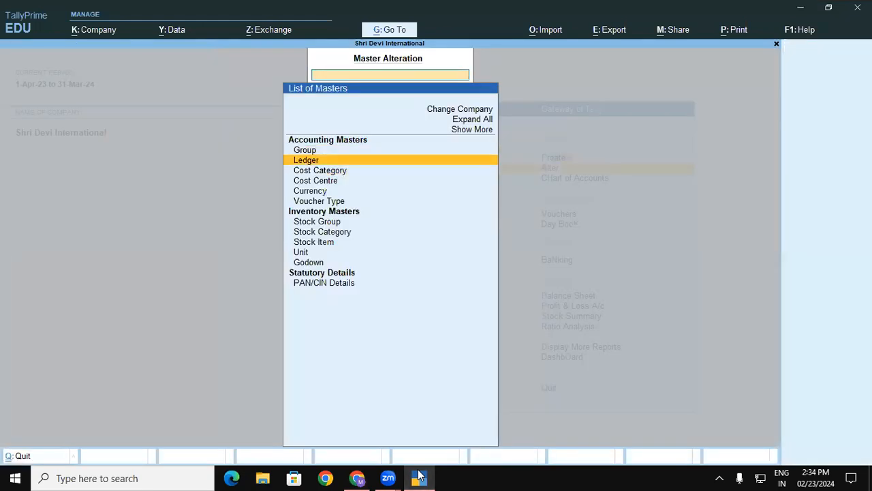
{"action": "key", "text": "Return"}
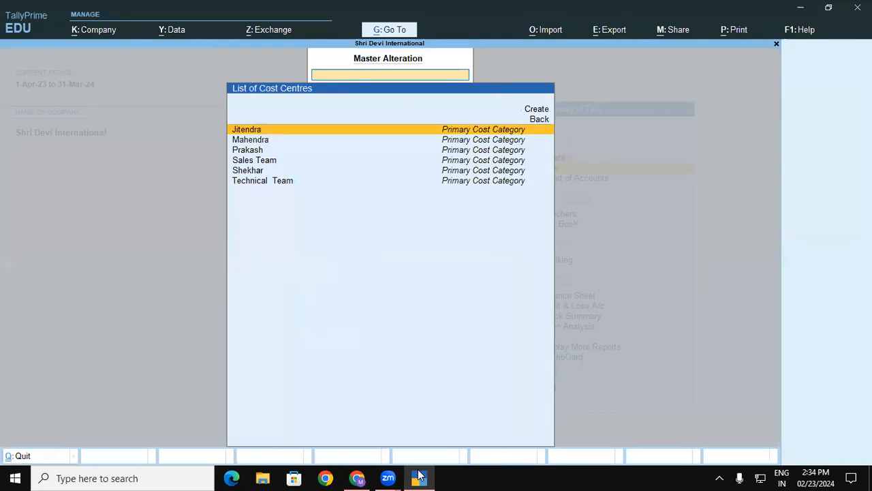
{"action": "key", "text": "Down"}
{"action": "key", "text": "Down"}
{"action": "key", "text": "Down"}
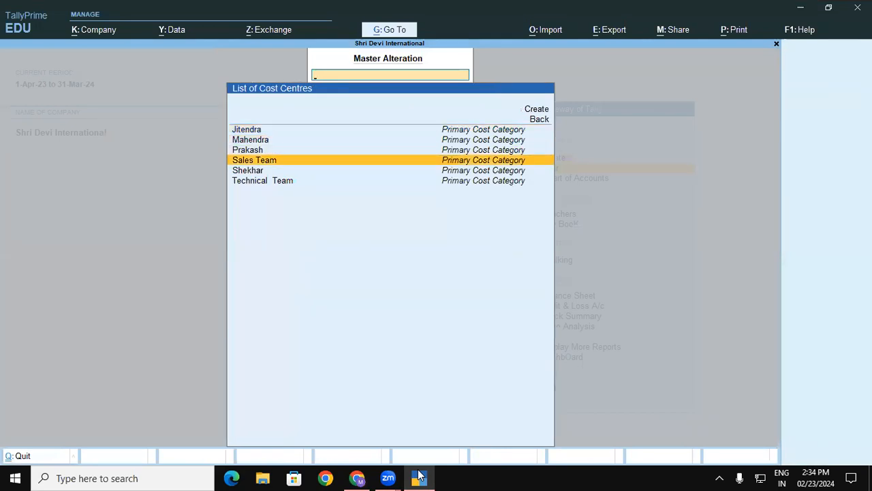
{"action": "key", "text": "Return"}
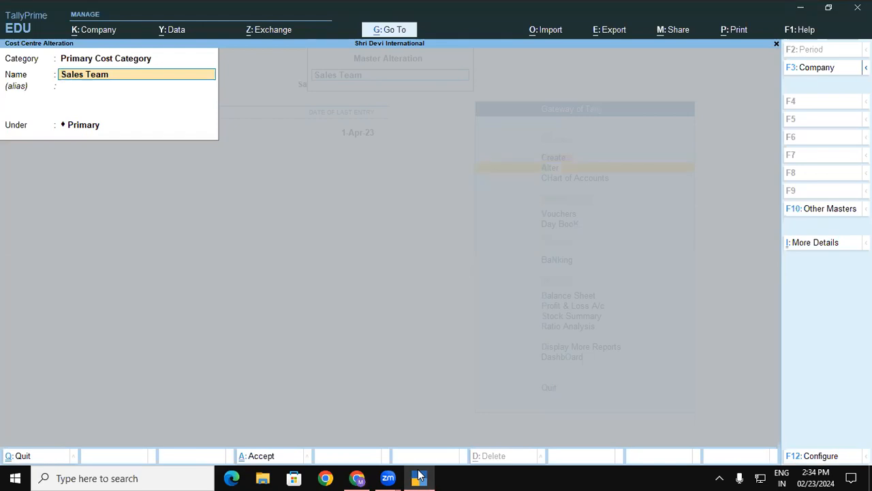
{"action": "key", "text": "Up"}
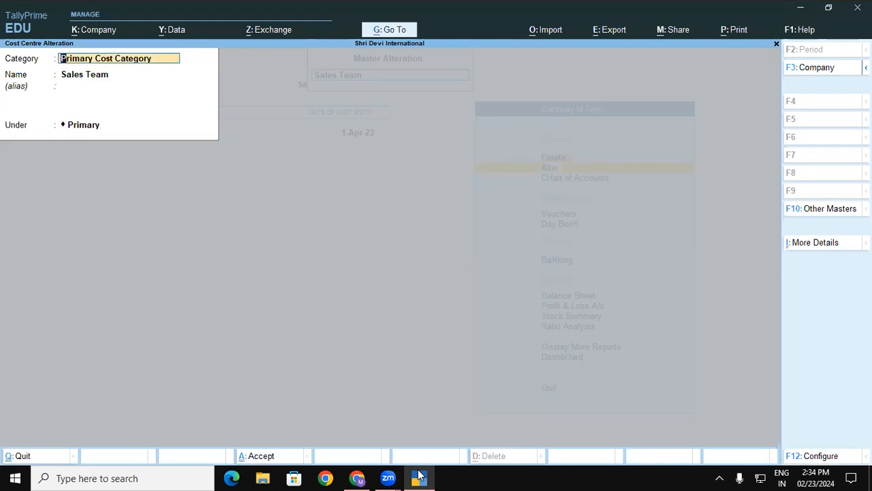
{"action": "key", "text": "BackSpace"}
{"action": "key", "text": "Down"}
{"action": "key", "text": "Down"}
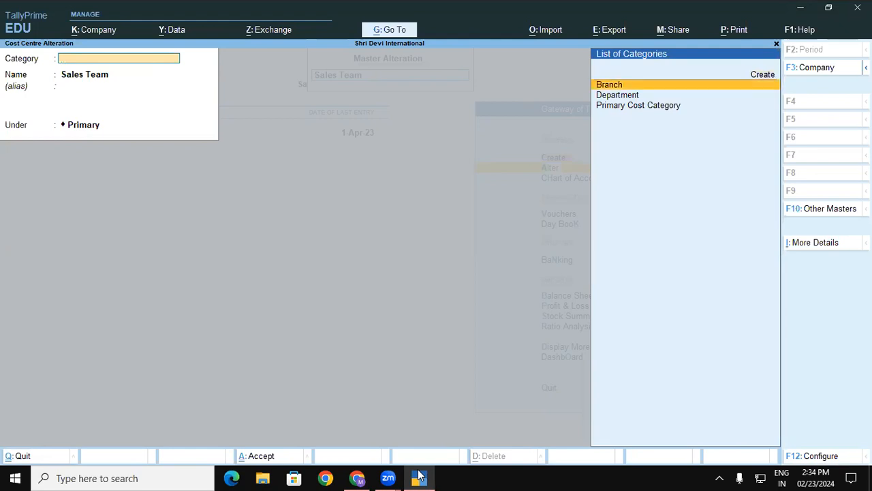
{"action": "key", "text": "Return"}
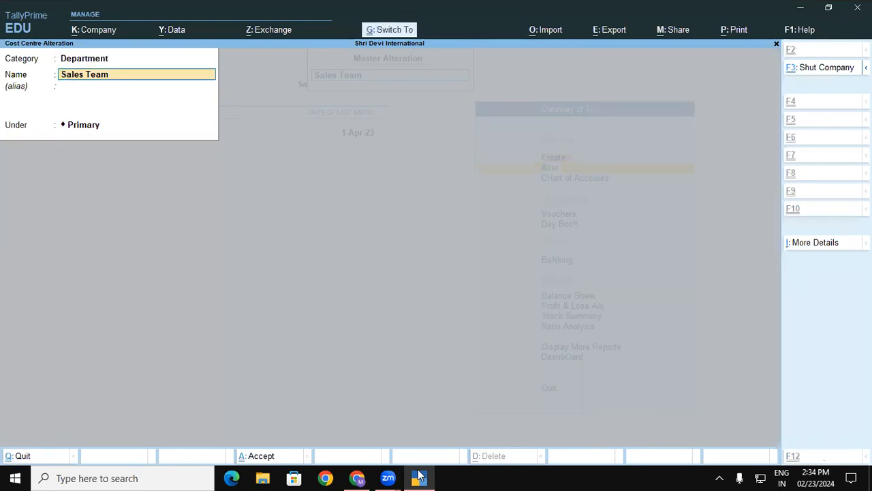
{"action": "key", "text": "ctrl+a"}
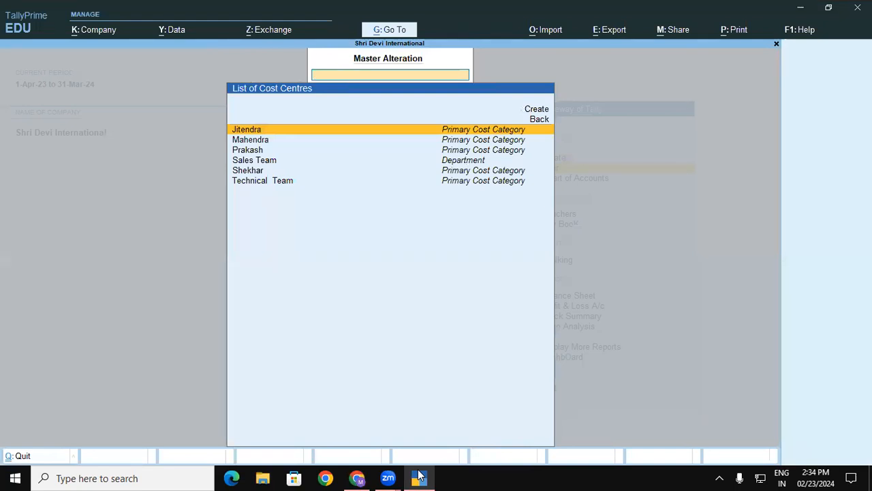
- Change the Technical Team cost centre's category to Department and save it
{"action": "key", "text": "Down"}
{"action": "key", "text": "Down"}
{"action": "key", "text": "Down"}
{"action": "key", "text": "Down"}
{"action": "key", "text": "Down"}
{"action": "key", "text": "Return"}
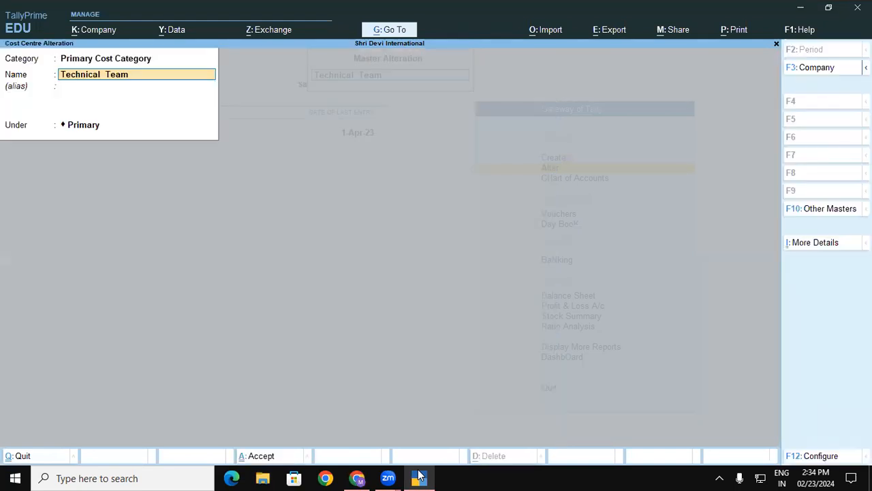
{"action": "key", "text": "shift+Tab"}
{"action": "type", "text": "D"}
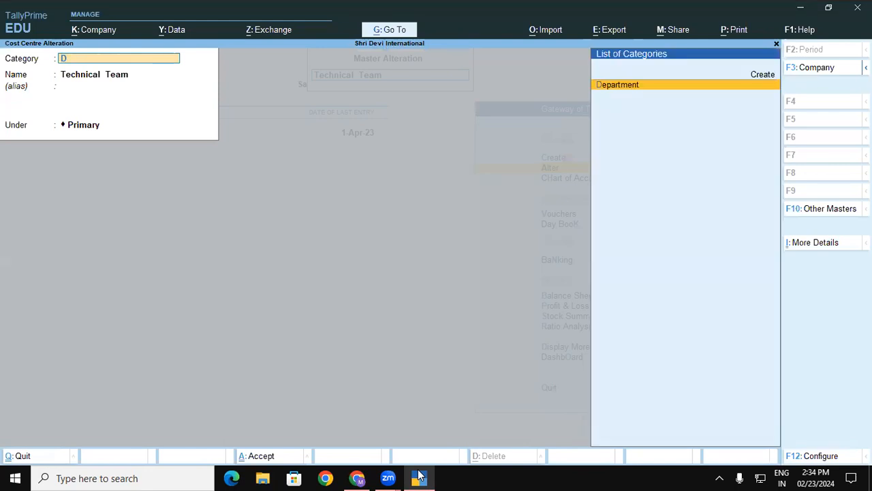
{"action": "key", "text": "Return"}
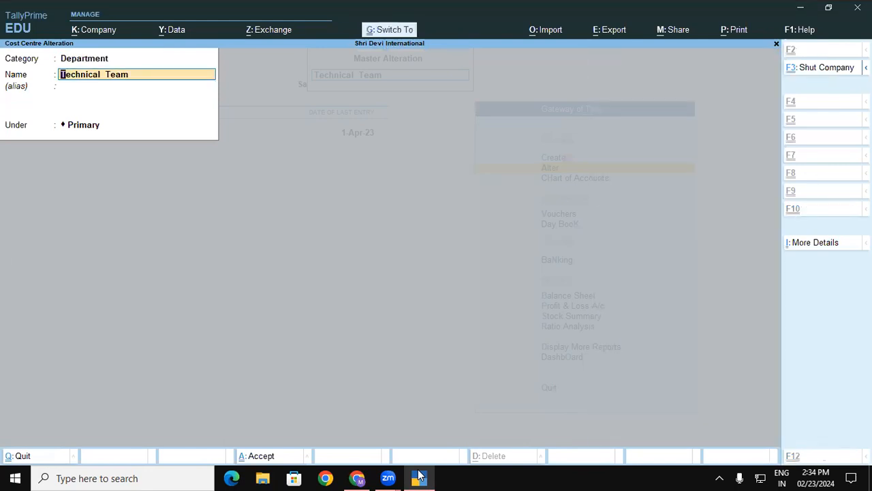
{"action": "key", "text": "ctrl+a"}
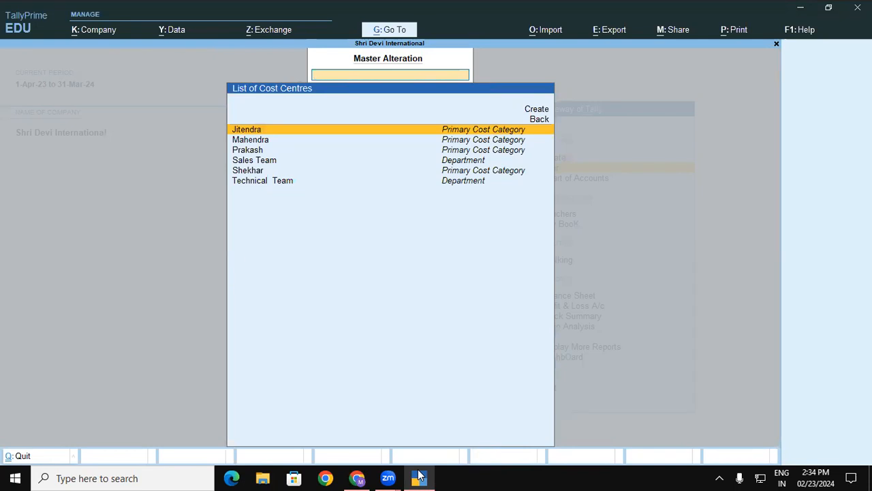
- Create a cost centre named Accounts Team in the Department category, under Primary
{"action": "key", "text": "Escape"}
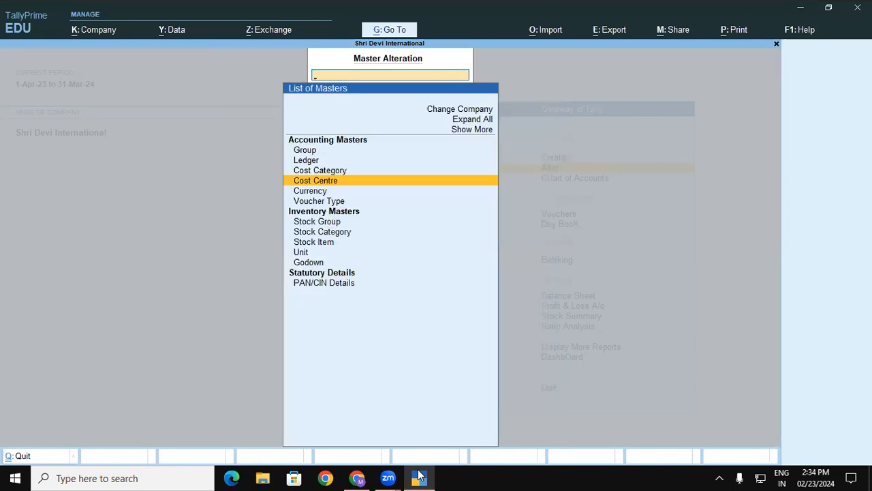
{"action": "key", "text": "Escape"}
{"action": "key", "text": "Up"}
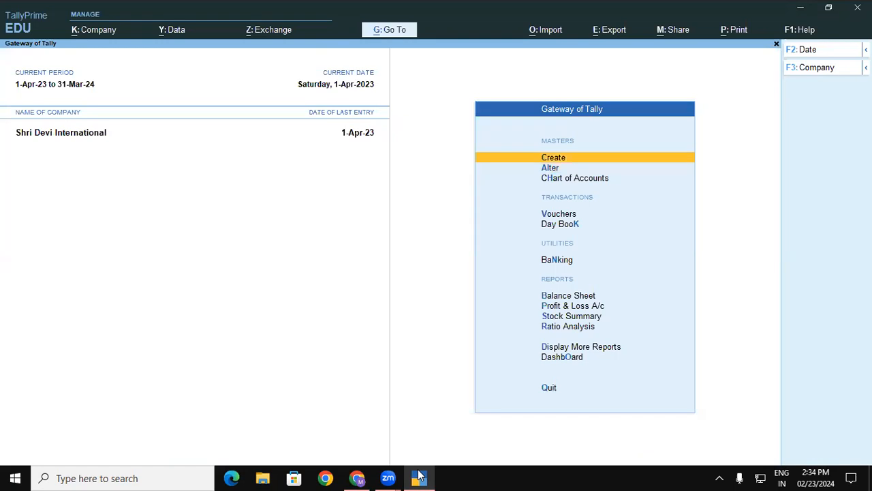
{"action": "key", "text": "Return"}
{"action": "key", "text": "Down"}
{"action": "key", "text": "Down"}
{"action": "key", "text": "Down"}
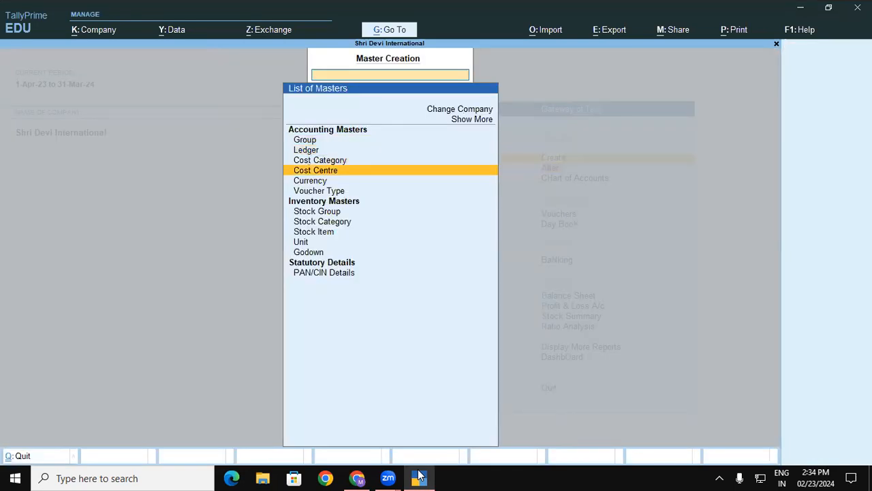
{"action": "key", "text": "Return"}
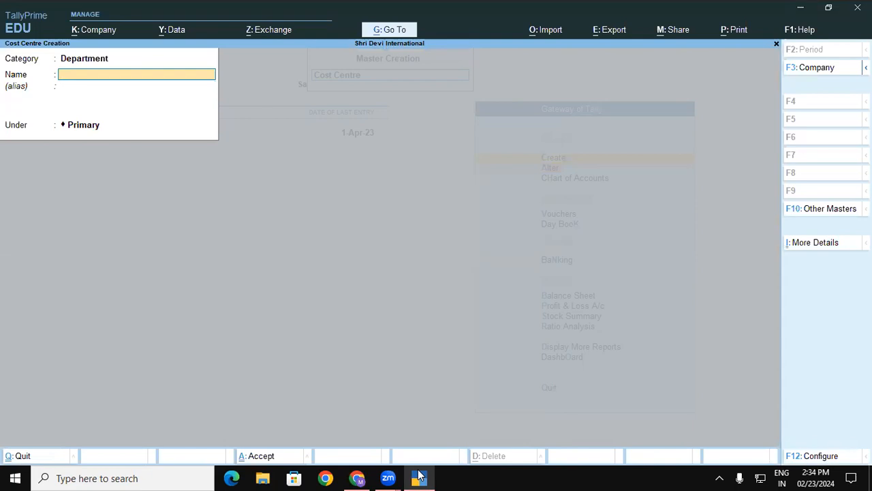
{"action": "type", "text": "Accounts Team"}
{"action": "key", "text": "Return"}
{"action": "key", "text": "Return"}
{"action": "key", "text": "Return"}
{"action": "key", "text": "Return"}
- Create a cost centre named Gkp Branch in the Branch category, under Primary
{"action": "key", "text": "BackSpace"}
{"action": "type", "text": "B"}
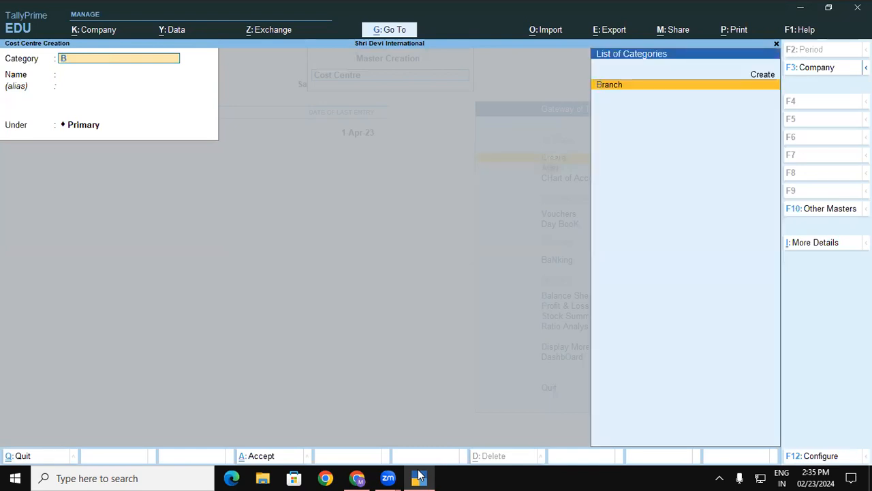
{"action": "key", "text": "Return"}
{"action": "type", "text": "G"}
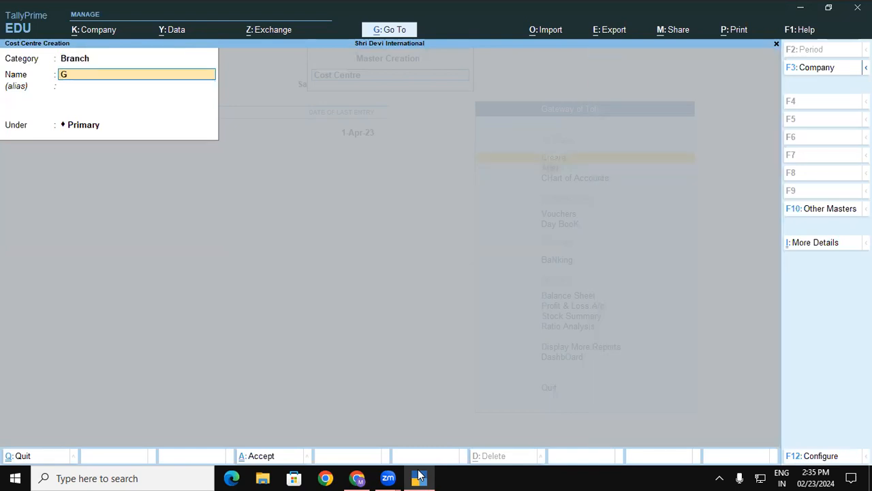
{"action": "type", "text": "kp Branch"}
{"action": "key", "text": "Return"}
{"action": "key", "text": "Return"}
{"action": "key", "text": "Return"}
{"action": "key", "text": "Return"}
- Create a cost centre named Pdr Branch in the Branch category and return to the Gateway of Tally
{"action": "type", "text": "Pdr Branch"}
{"action": "key", "text": "Return"}
{"action": "key", "text": "Return"}
{"action": "key", "text": "Return"}
{"action": "key", "text": "Return"}
{"action": "key", "text": "Escape"}
{"action": "key", "text": "Escape"}
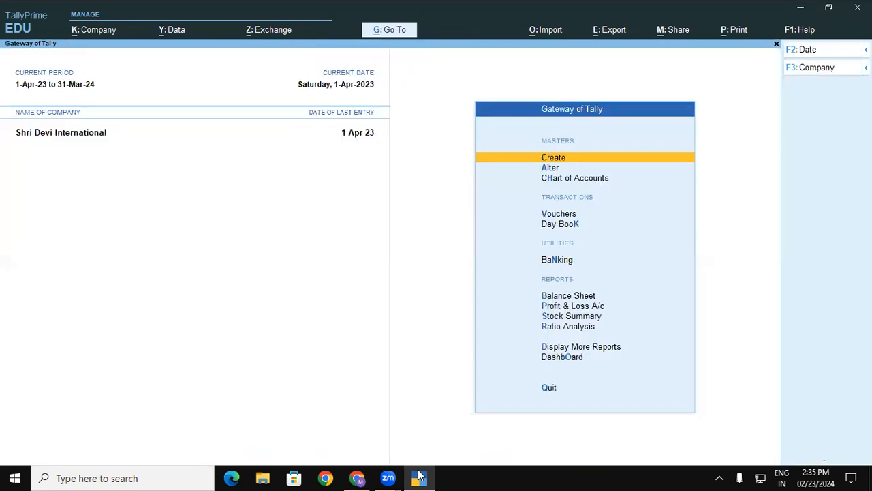
- Open the list of cost centres for alteration and check the category assigned to each branch and team
{"action": "key", "text": "Down"}
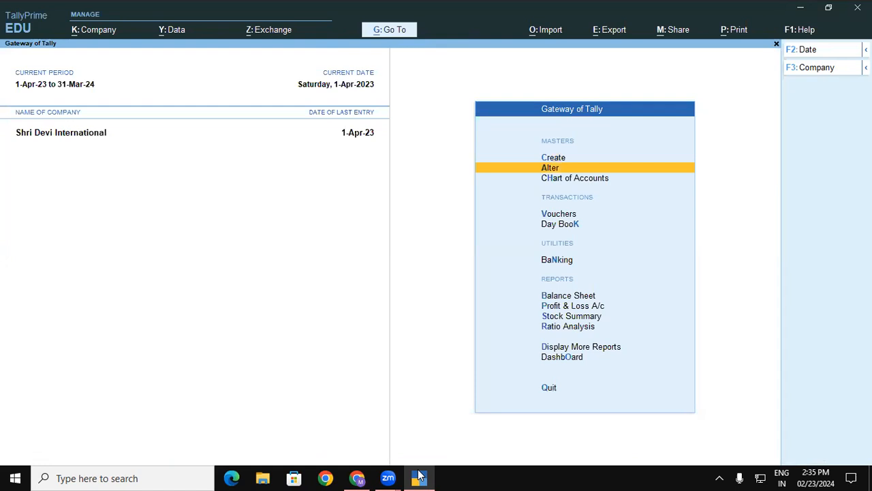
{"action": "key", "text": "Return"}
{"action": "key", "text": "Down"}
{"action": "key", "text": "Down"}
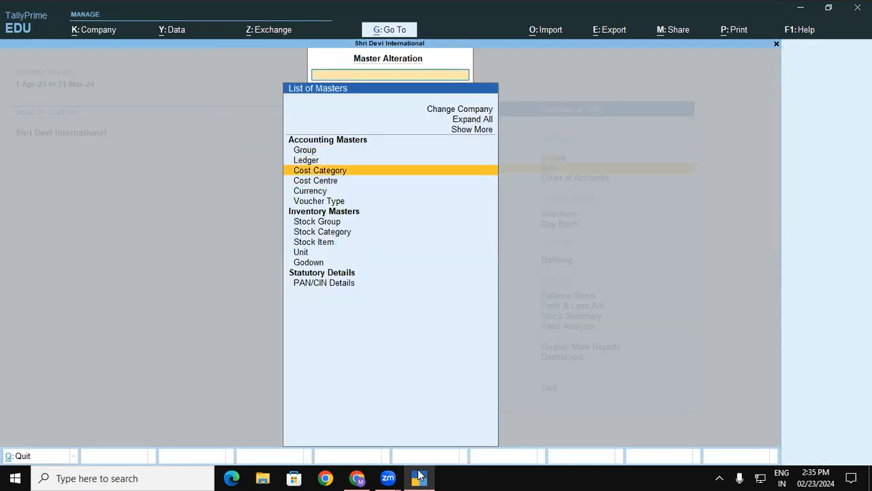
{"action": "key", "text": "Down"}
{"action": "key", "text": "Return"}
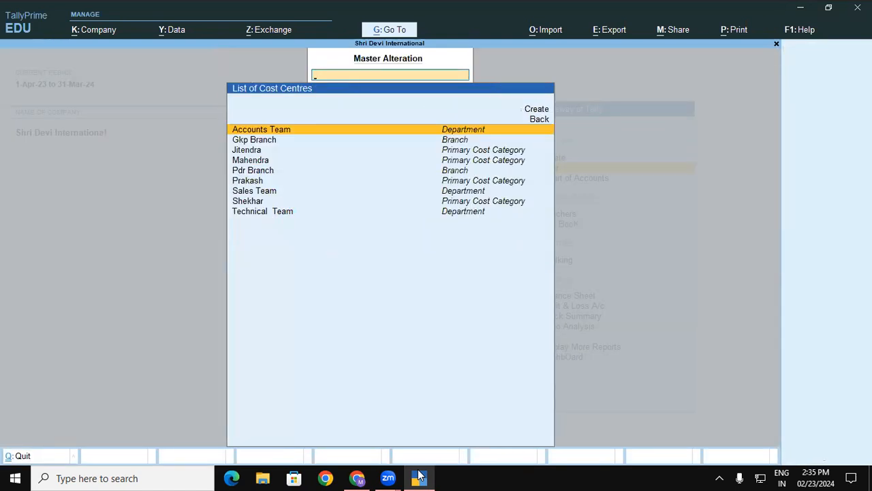
{"action": "left_click", "coordinate": [469, 141]}
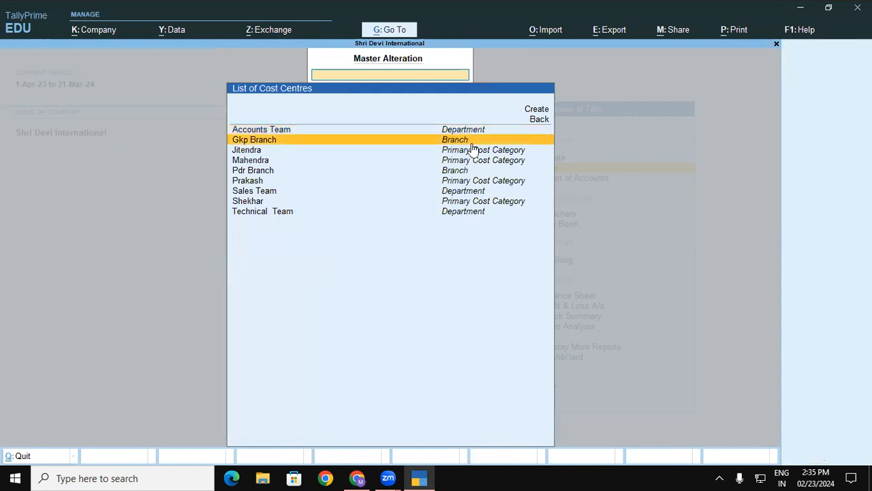
{"action": "left_click", "coordinate": [286, 132]}
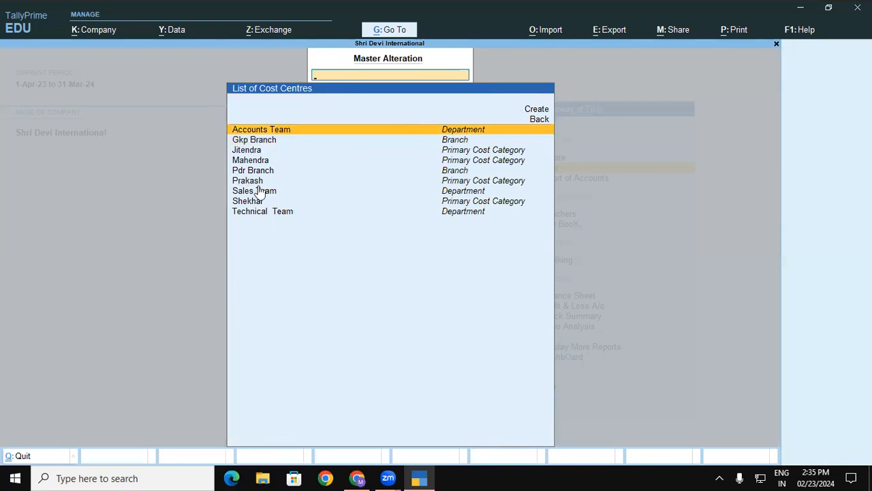
{"action": "left_click", "coordinate": [283, 194]}
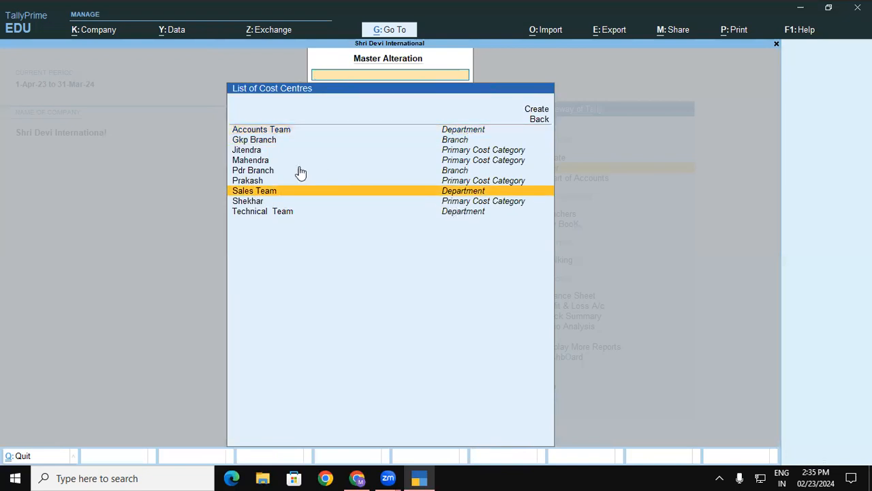
- Open the employee cost centre listed just below Pdr Branch, check which cost categories it could be assigned to, and leave it unsaved
{"action": "left_click", "coordinate": [420, 171]}
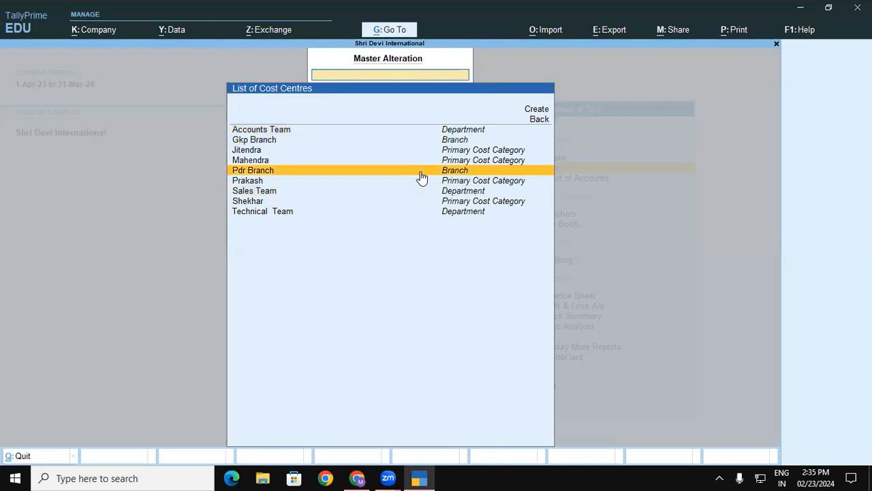
{"action": "double_click", "coordinate": [266, 181]}
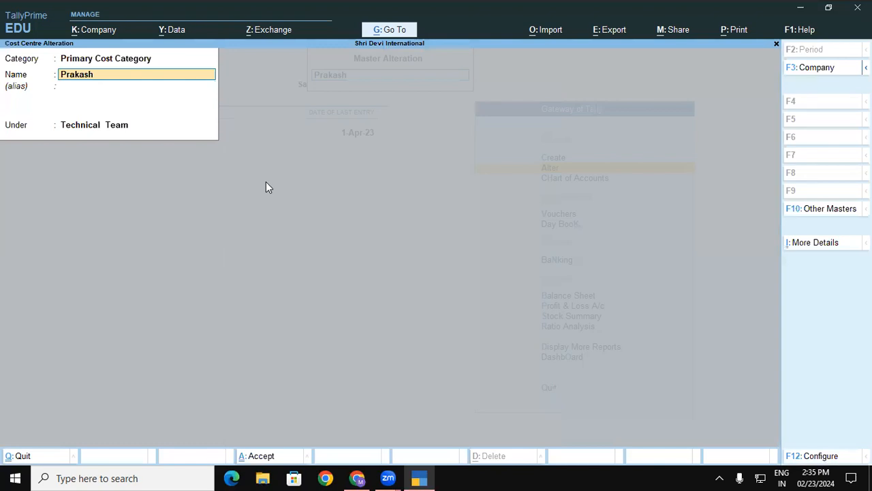
{"action": "key", "text": "Up"}
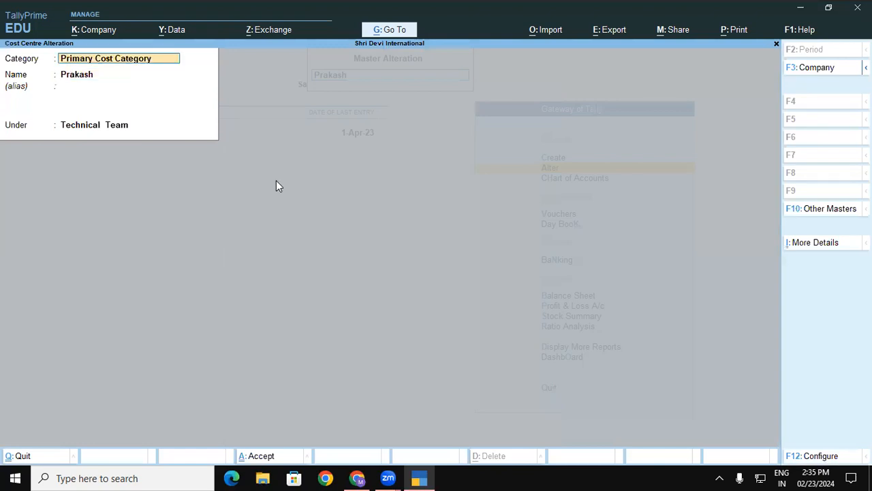
{"action": "key", "text": "BackSpace"}
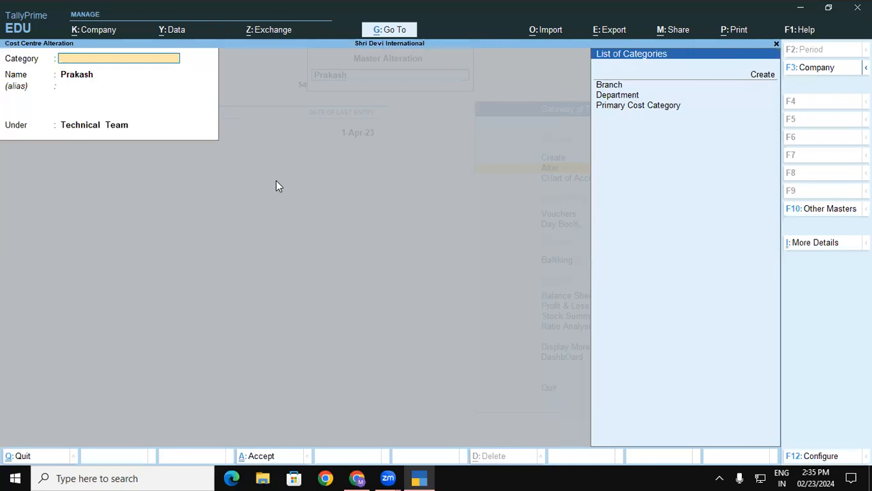
{"action": "key", "text": "Escape"}
{"action": "key", "text": "y"}
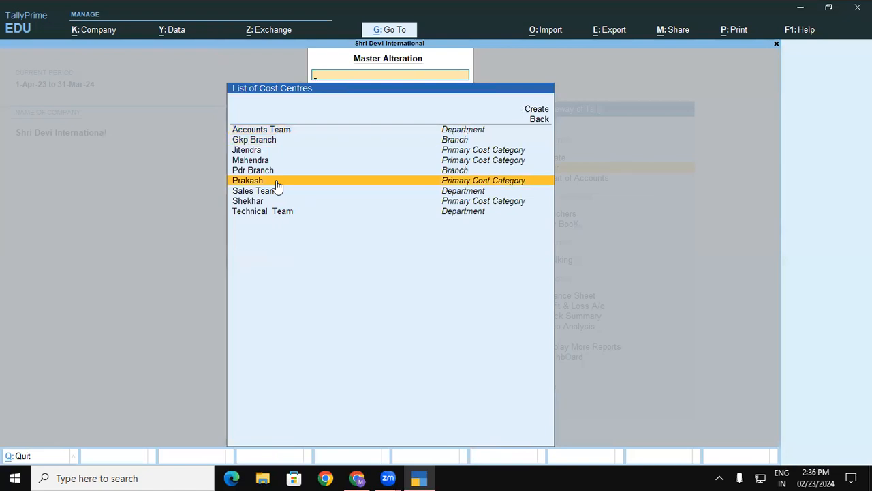
{"action": "key", "text": "Escape"}
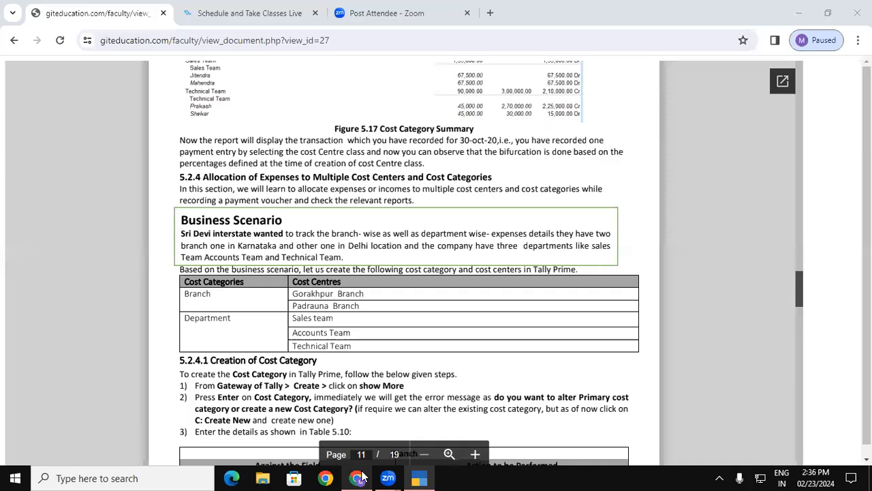
- Switch to the course document in the browser and read section 5.2.4.2 on recording payment vouchers and allocating expenses
{"action": "left_click", "coordinate": [357, 478]}
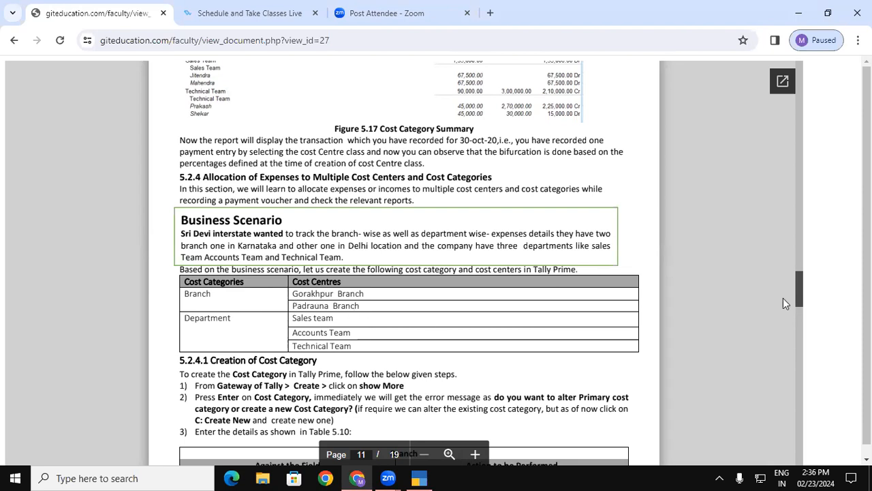
{"action": "scroll", "coordinate": [801, 291], "scroll_direction": "down", "scroll_amount": 3}
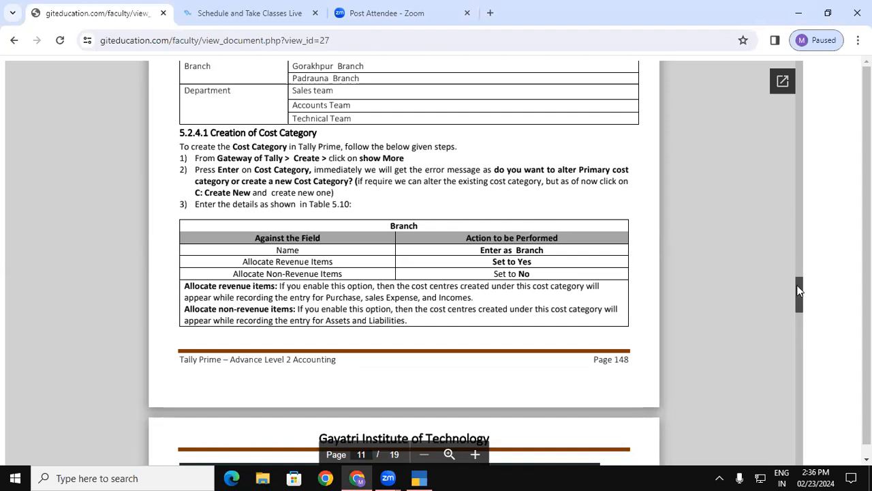
{"action": "left_click_drag", "start_coordinate": [799, 292], "coordinate": [800, 320]}
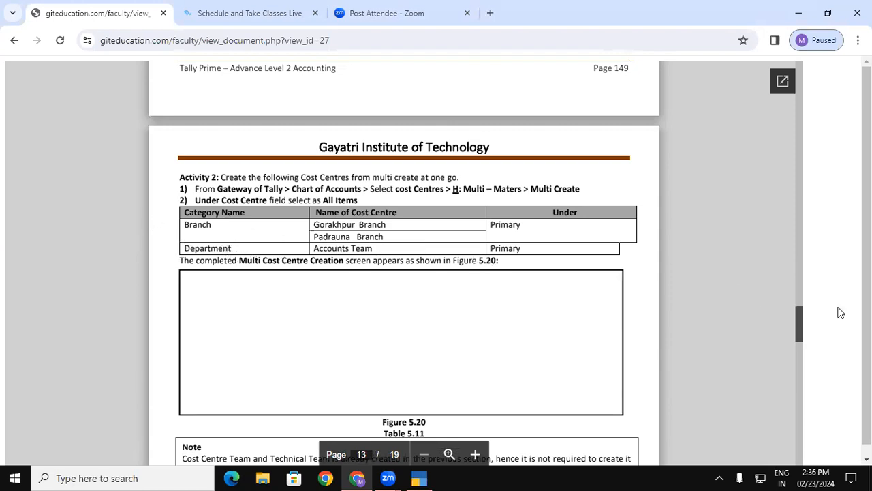
{"action": "left_click_drag", "start_coordinate": [799, 317], "coordinate": [802, 325]}
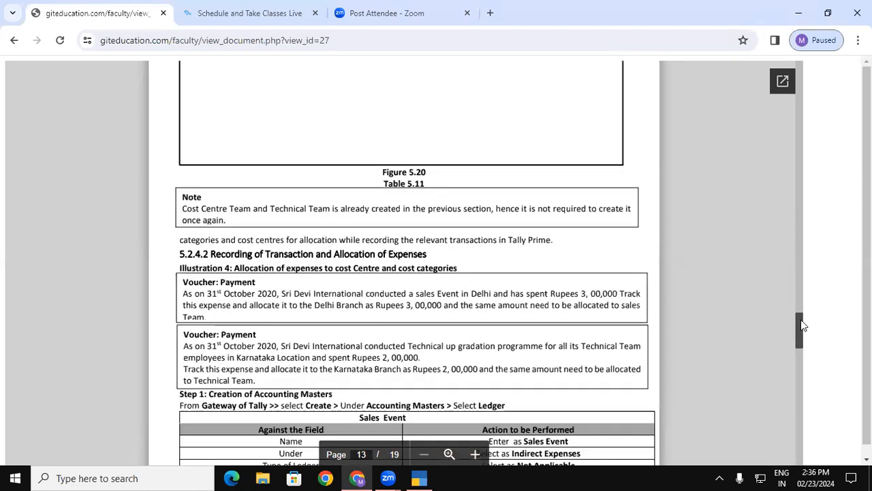
{"action": "scroll", "coordinate": [803, 325], "scroll_direction": "down", "scroll_amount": 1}
{"action": "scroll", "coordinate": [803, 324], "scroll_direction": "down", "scroll_amount": 1}
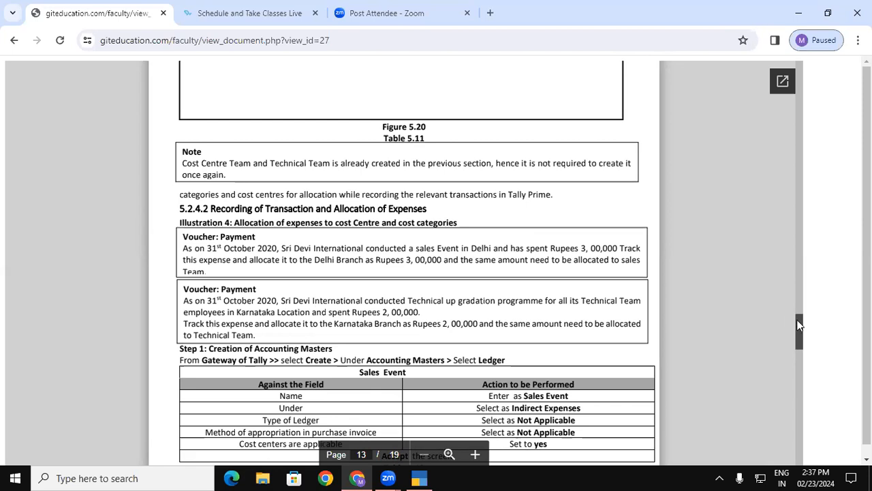
{"action": "left_click_drag", "start_coordinate": [799, 326], "coordinate": [798, 332]}
{"action": "left_click_drag", "start_coordinate": [796, 329], "coordinate": [796, 337]}
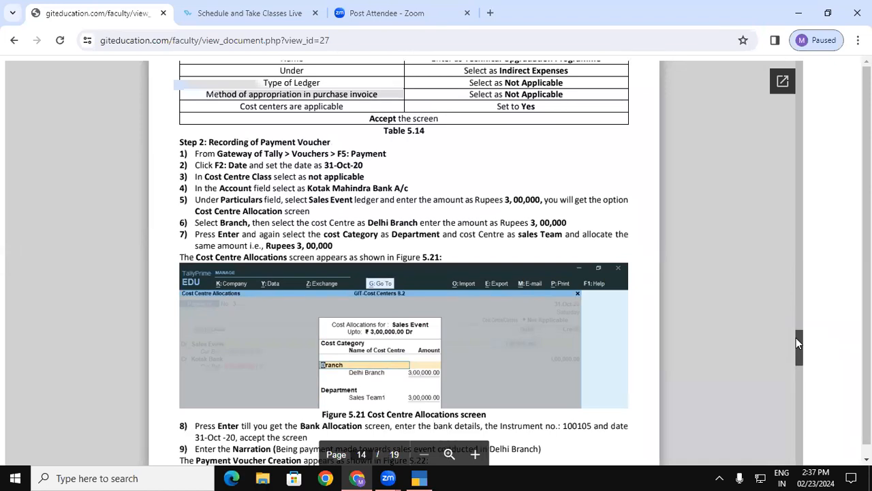
{"action": "left_click_drag", "start_coordinate": [796, 338], "coordinate": [795, 325]}
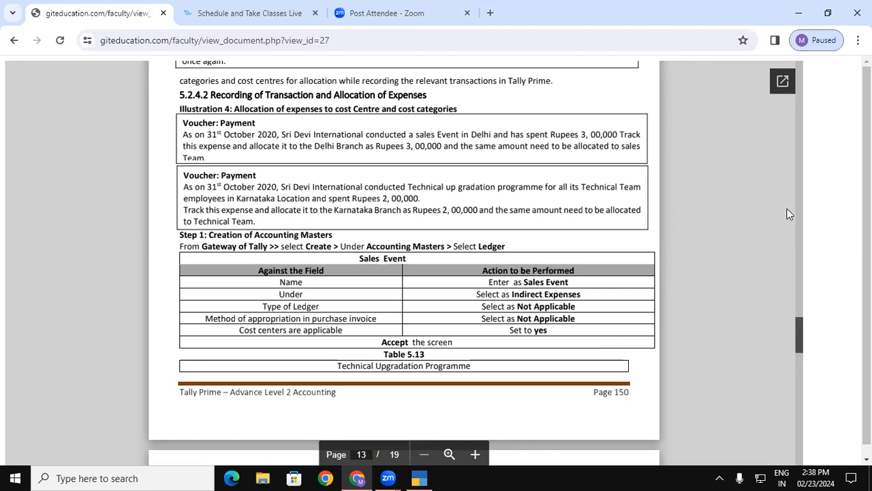
- Switch back to TallyPrime and start a payment voucher with the Cost Centre Class set to Not Applicable
{"action": "left_click", "coordinate": [417, 477]}
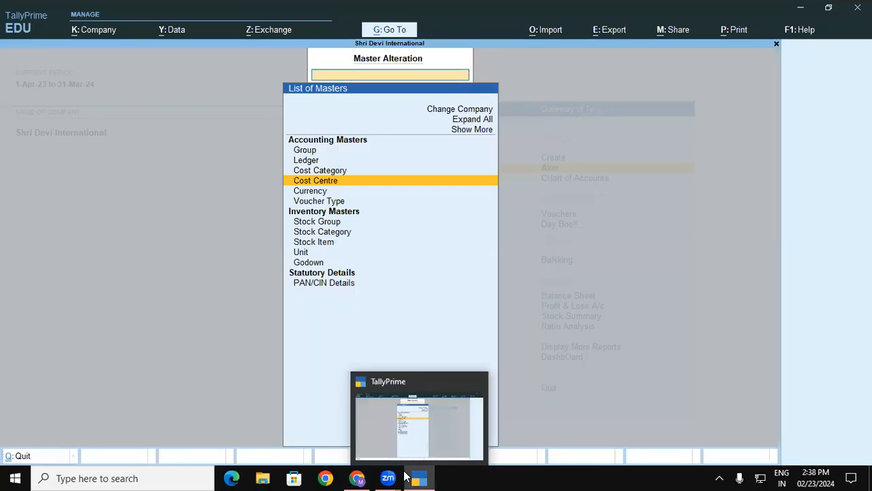
{"action": "key", "text": "Escape"}
{"action": "key", "text": "v"}
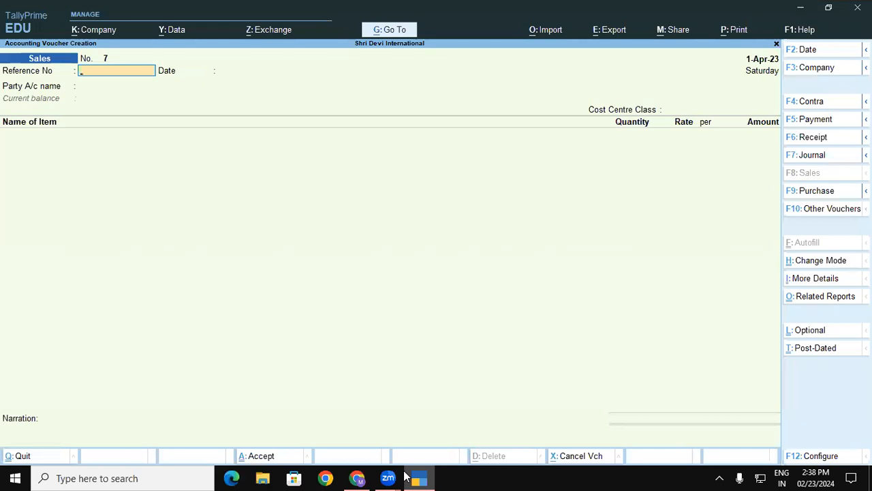
{"action": "key", "text": "F5"}
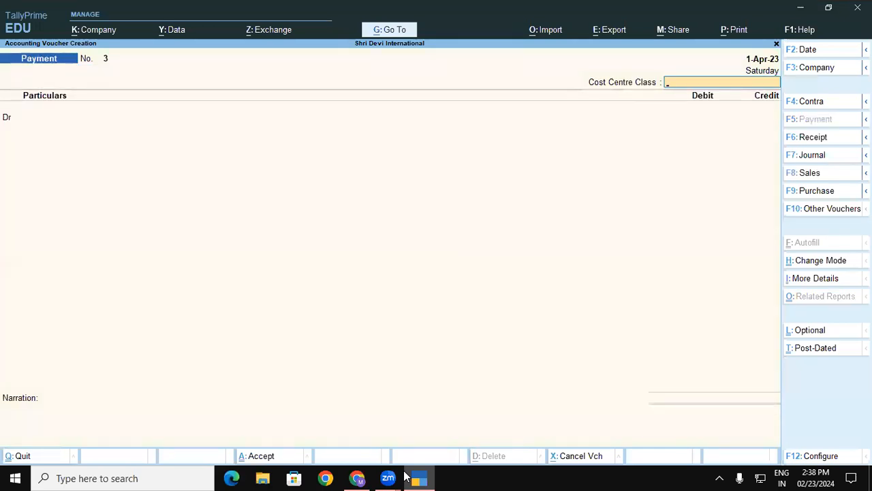
{"action": "key", "text": "Return"}
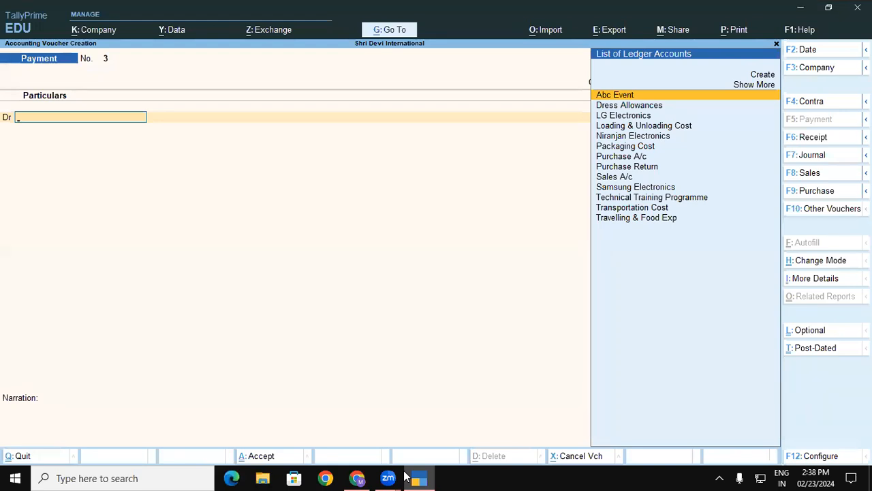
- Create a ledger named Sales Event under Indirect Expenses with cost centres applicable, and use it as the voucher's debit ledger
{"action": "key", "text": "alt+c"}
{"action": "type", "text": "Sales"}
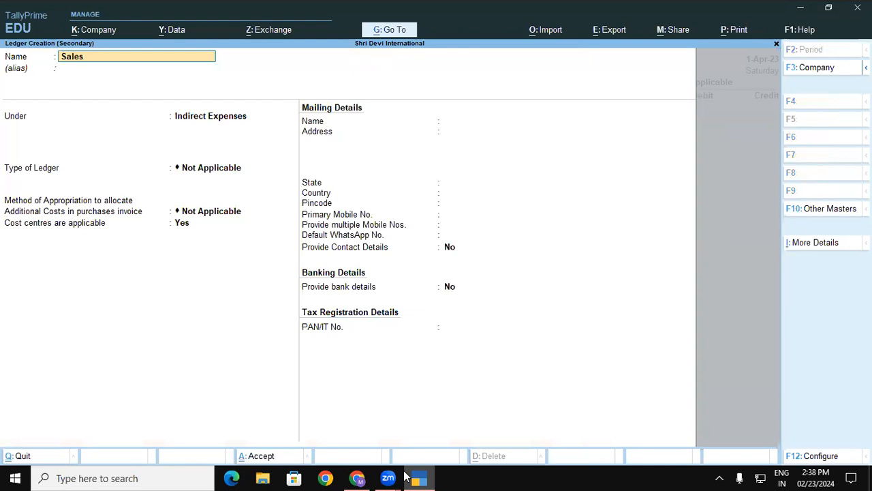
{"action": "type", "text": " Event"}
{"action": "key", "text": "Return"}
{"action": "key", "text": "Return"}
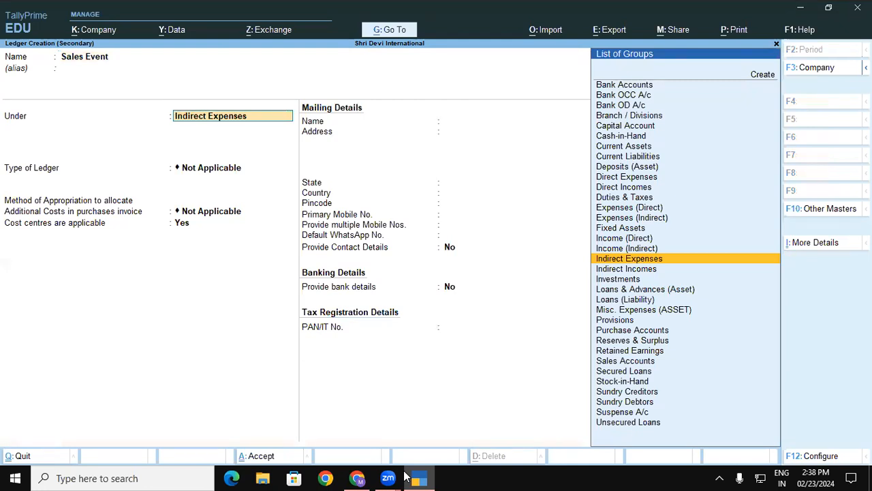
{"action": "key", "text": "Return"}
{"action": "key", "text": "Return"}
{"action": "key", "text": "Return"}
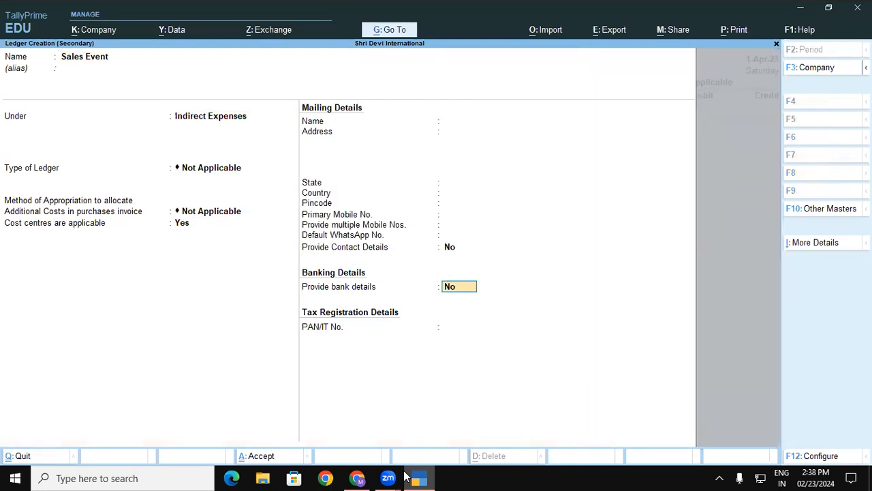
{"action": "key", "text": "ctrl+a"}
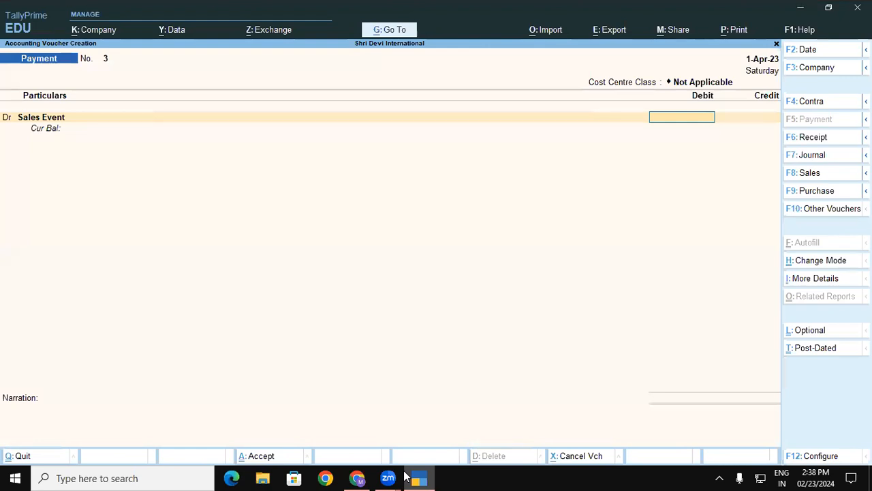
- Set the debit amount for Sales Event to 3,00,000 and proceed to its cost centre allocations
{"action": "type", "text": "3,00,0"}
{"action": "type", "text": "00000"}
{"action": "key", "text": "Return"}
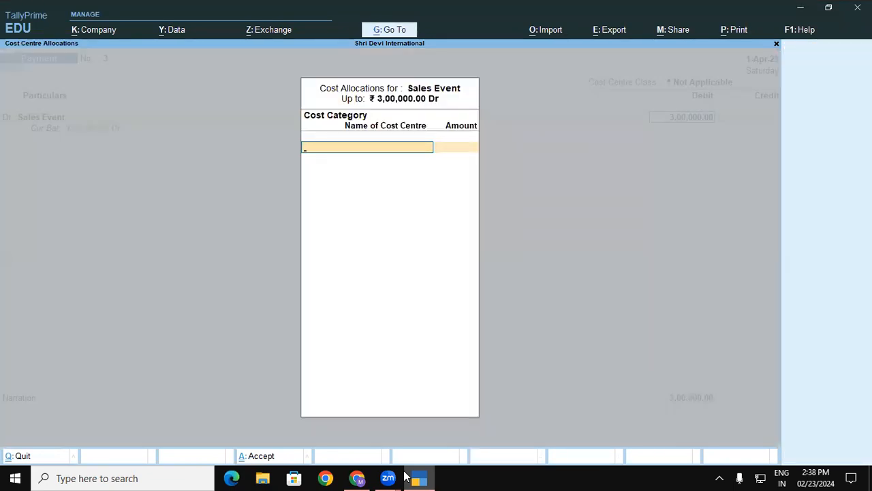
- Check the allocation instructions in the course document, then allocate 3,00,000 to Pdr Branch in the Branch category
{"action": "left_click", "coordinate": [419, 478]}
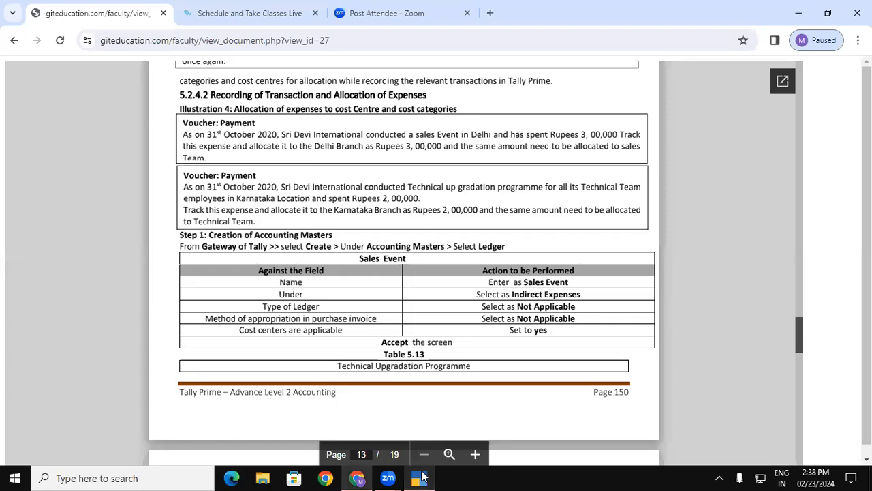
{"action": "scroll", "coordinate": [268, 355], "scroll_direction": "down", "scroll_amount": 8}
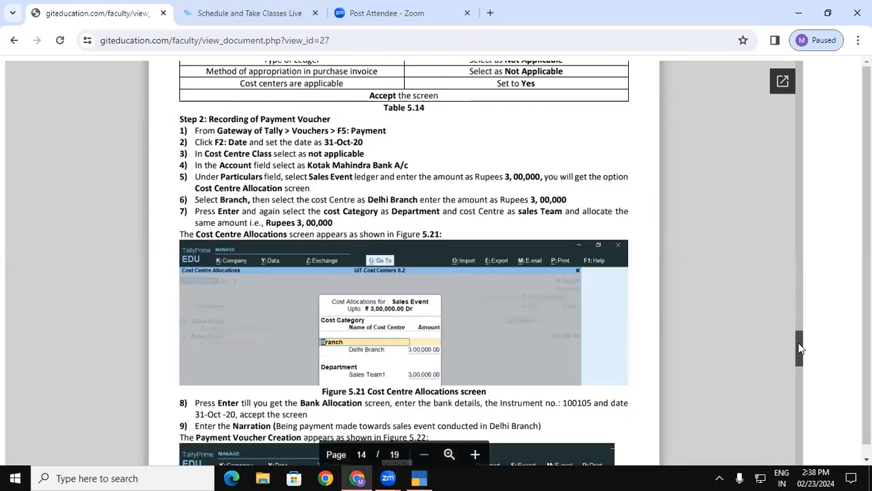
{"action": "left_click", "coordinate": [423, 477]}
{"action": "type", "text": "B"}
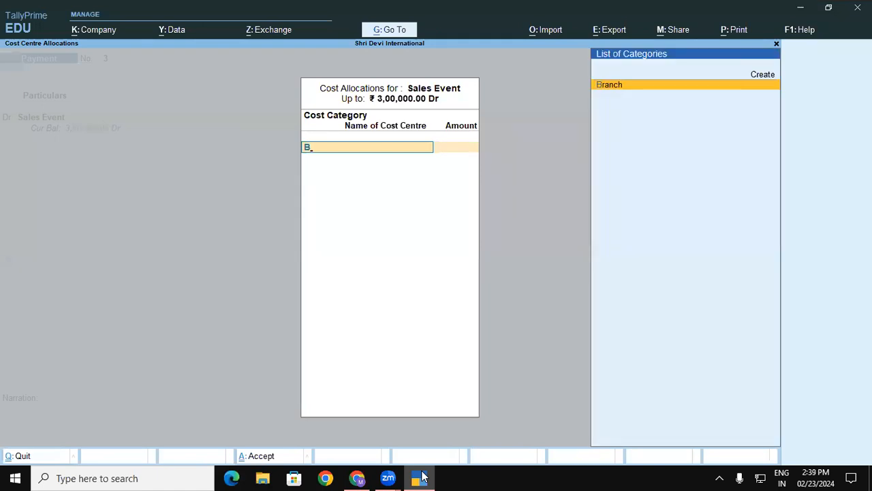
{"action": "key", "text": "Return"}
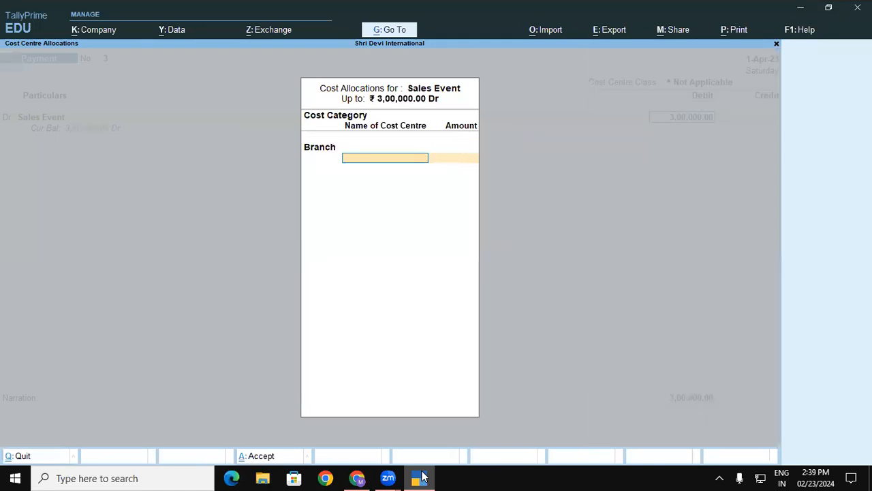
{"action": "type", "text": "P"}
{"action": "key", "text": "Return"}
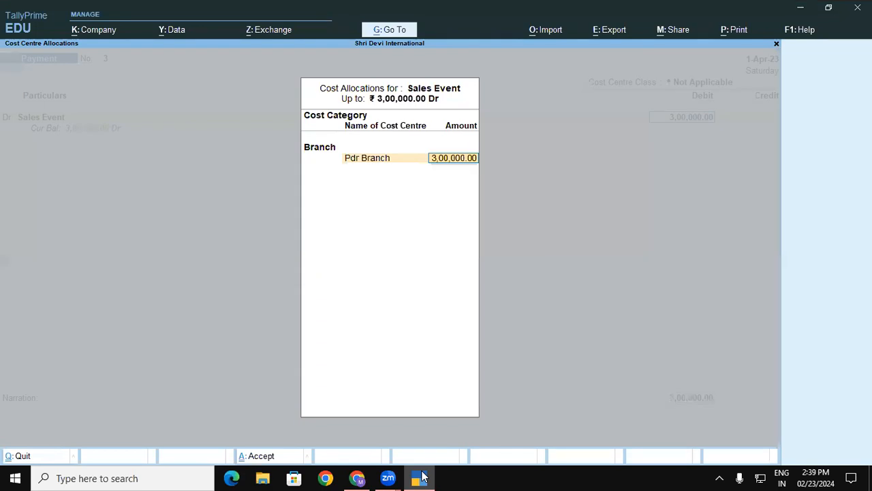
{"action": "key", "text": "Return"}
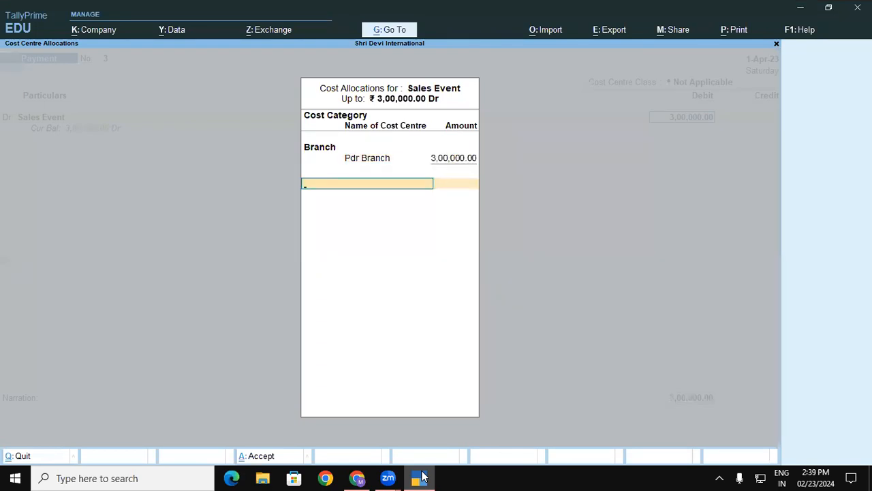
- Allocate 3,00,000 to Sales Team in the Department category and complete the Sales Event cost allocations
{"action": "type", "text": "De"}
{"action": "key", "text": "Return"}
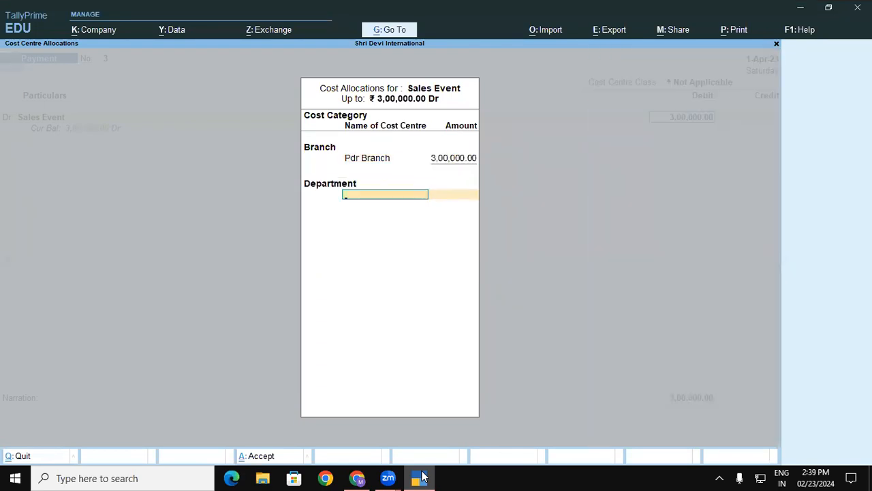
{"action": "type", "text": "S"}
{"action": "key", "text": "Return"}
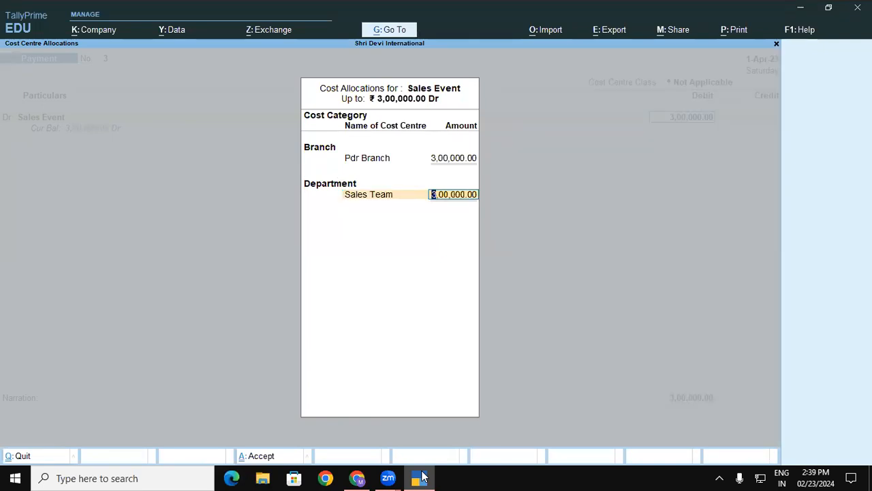
{"action": "key", "text": "Return"}
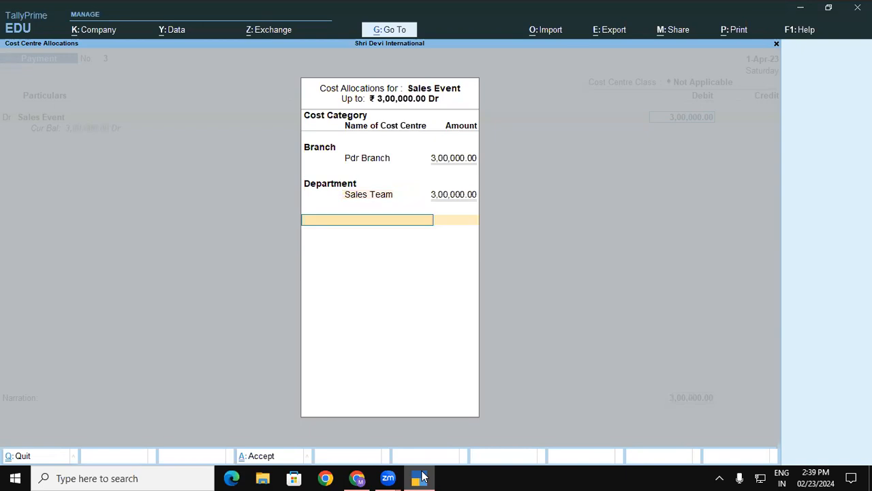
{"action": "key", "text": "Return"}
{"action": "key", "text": "Return"}
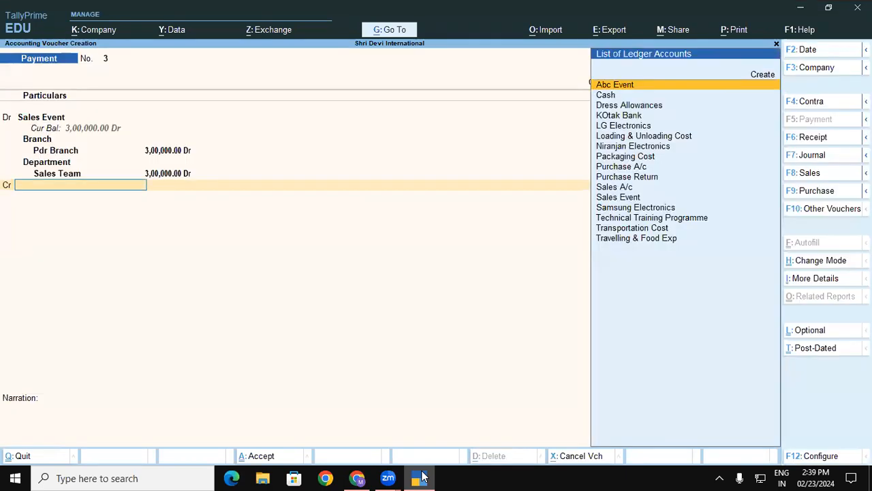
- Credit 3,00,000 to KOtak Bank as a cheque without an instrument number and save the Sales Event payment voucher
{"action": "type", "text": "Ko"}
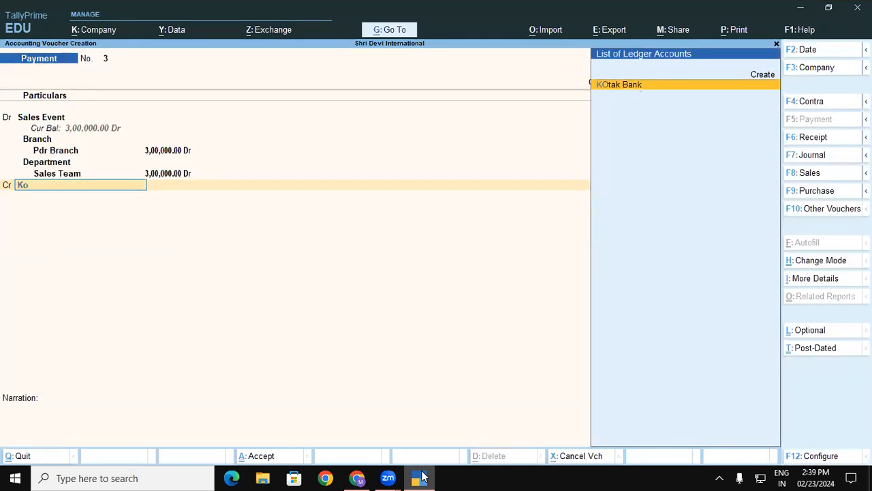
{"action": "key", "text": "Return"}
{"action": "key", "text": "Return"}
{"action": "key", "text": "Return"}
{"action": "key", "text": "Return"}
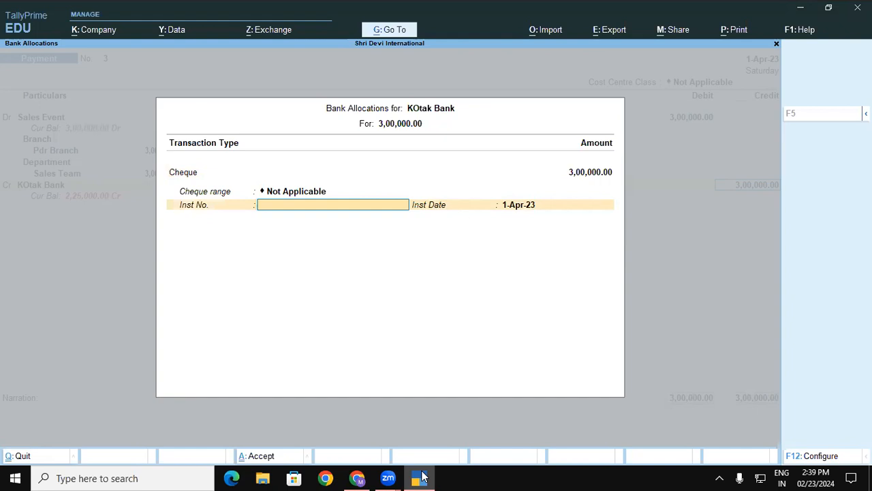
{"action": "key", "text": "Return"}
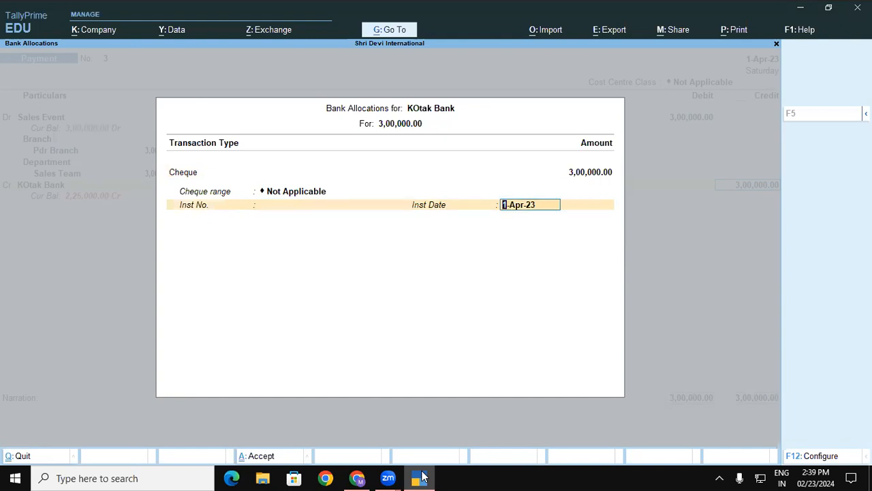
{"action": "key", "text": "Return"}
{"action": "key", "text": "Return"}
{"action": "key", "text": "Return"}
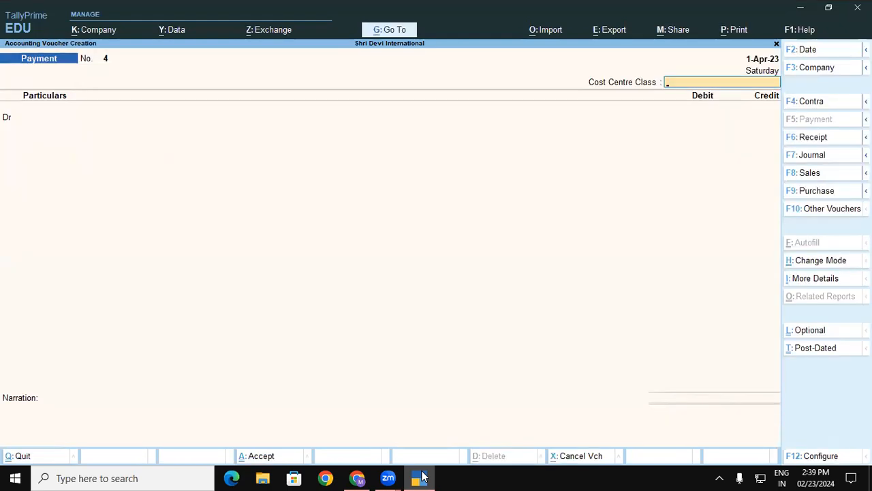
- Check the technical upgradation payment voucher requirements in the course document in the browser, and return to TallyPrime
{"action": "left_click", "coordinate": [421, 478]}
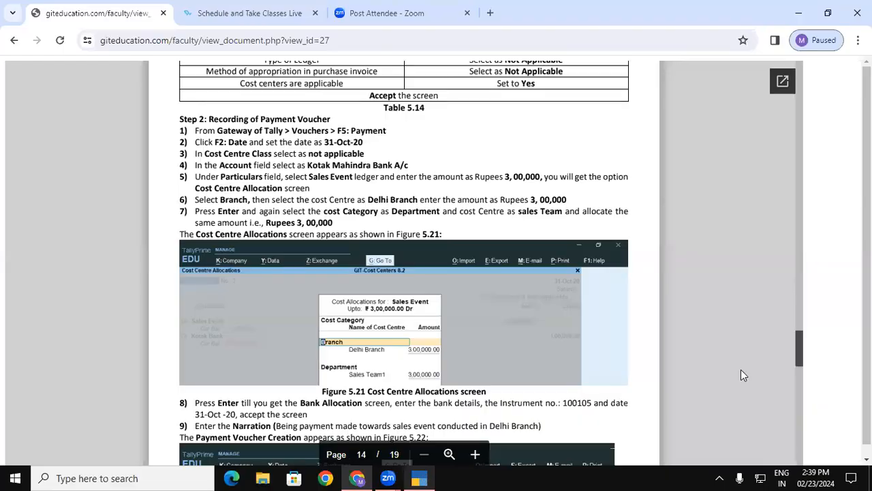
{"action": "left_click_drag", "start_coordinate": [799, 352], "coordinate": [800, 340]}
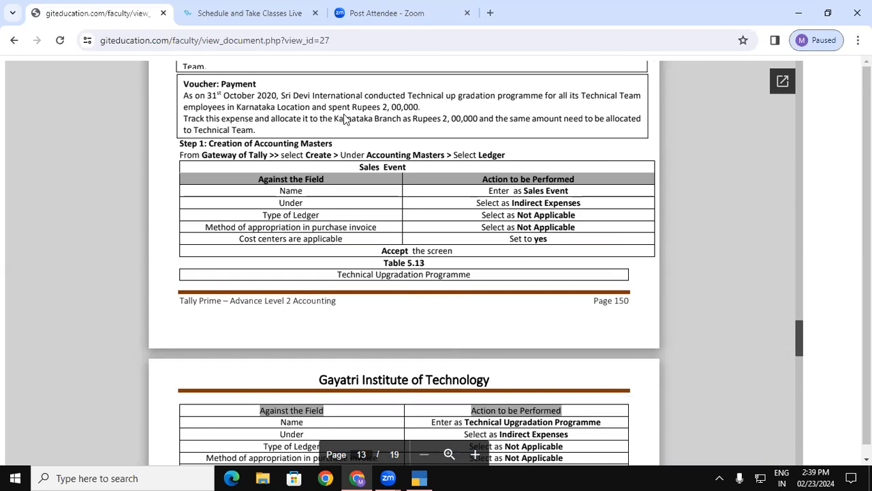
{"action": "left_click", "coordinate": [419, 477]}
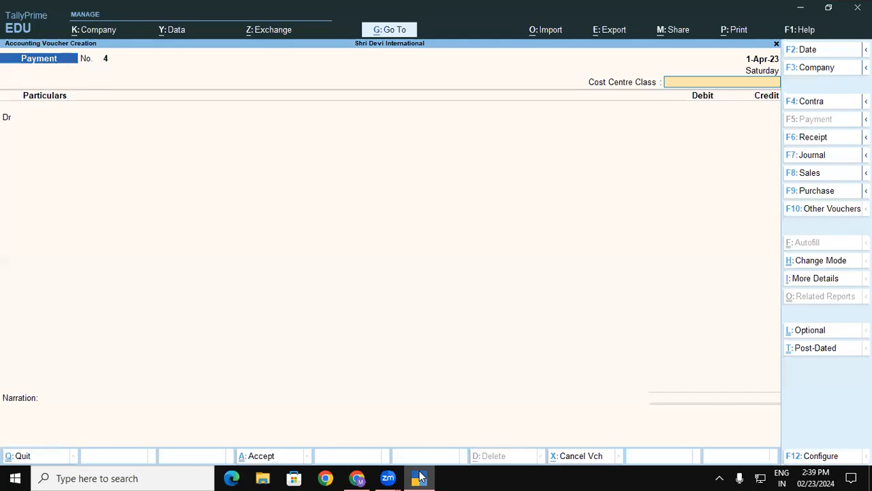
- Create a ledger named Technical Upgradation Programme under Indirect Expenses with cost centres applicable, as the new payment voucher's debit ledger
{"action": "key", "text": "Return"}
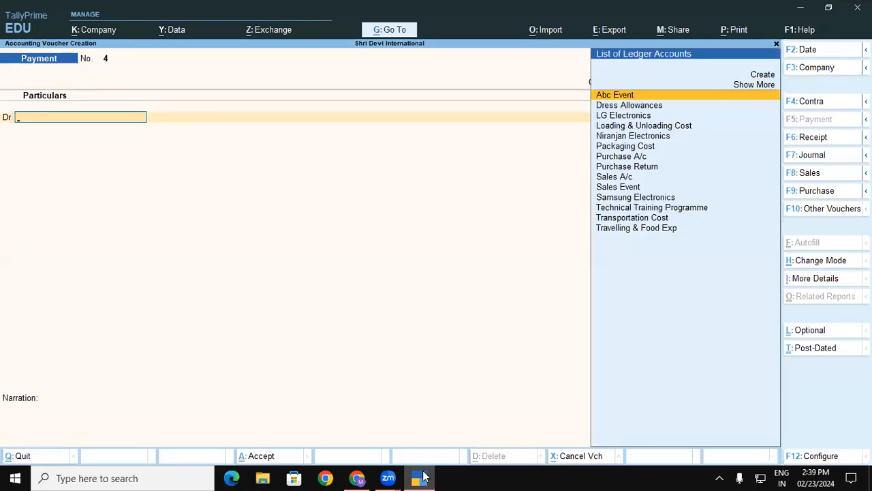
{"action": "key", "text": "alt+c"}
{"action": "type", "text": "Techn"}
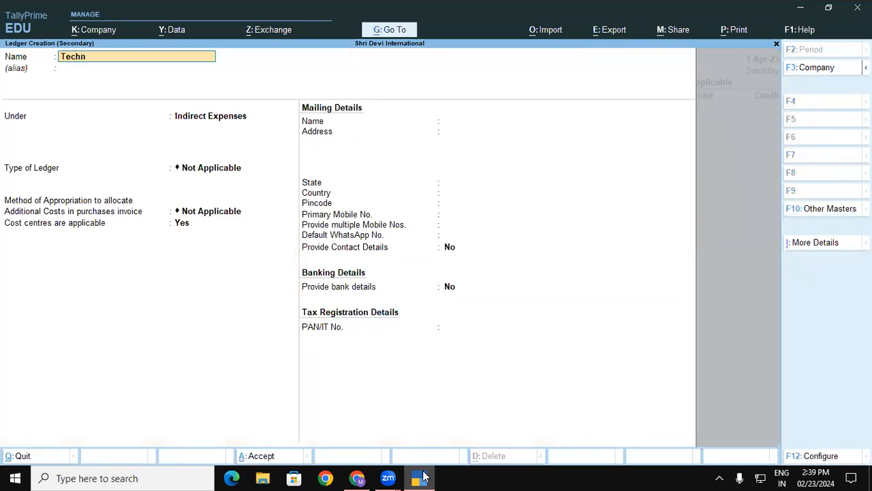
{"action": "type", "text": "ical Upgradation Progra"}
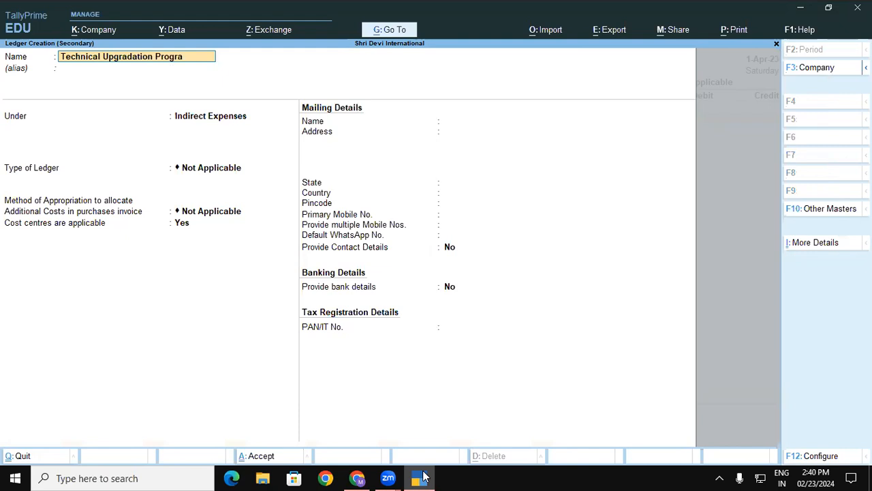
{"action": "type", "text": "mme"}
{"action": "key", "text": "Return"}
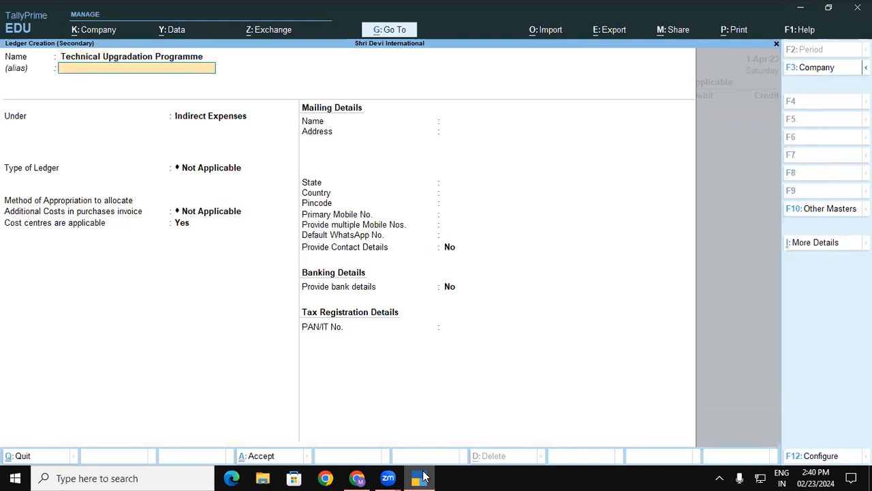
{"action": "key", "text": "Return"}
{"action": "key", "text": "ctrl"}
{"action": "key", "text": "ctrl+a"}
- Set the Technical Upgradation Programme debit to 2,00,000 and allocate the full amount to Gkp Branch in the Branch category
{"action": "type", "text": "2,00,0"}
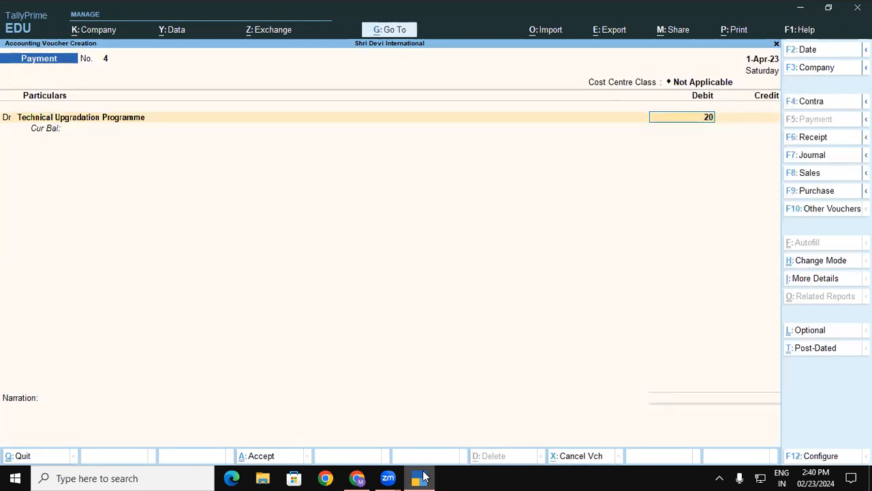
{"action": "type", "text": "0000"}
{"action": "key", "text": "Return"}
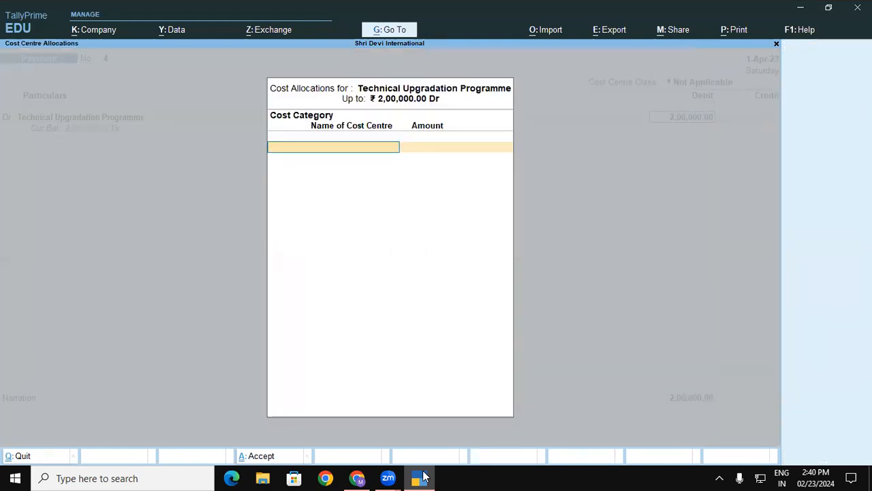
{"action": "key", "text": "Return"}
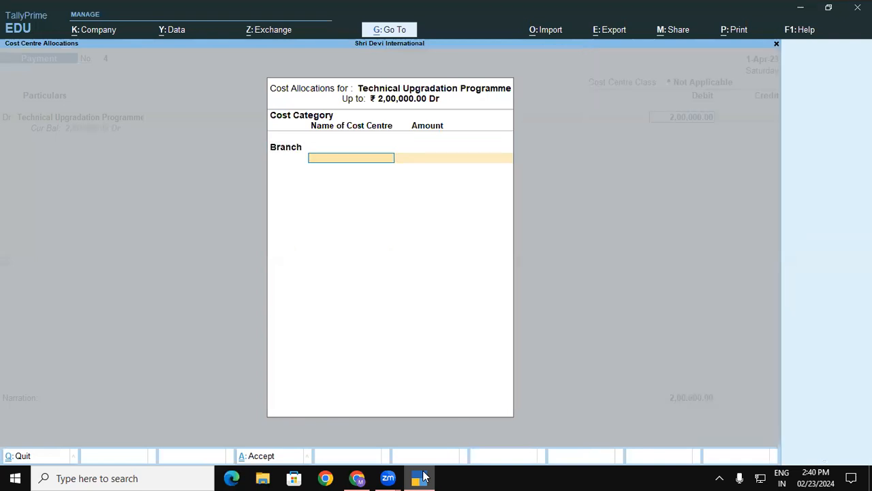
{"action": "key", "text": "Return"}
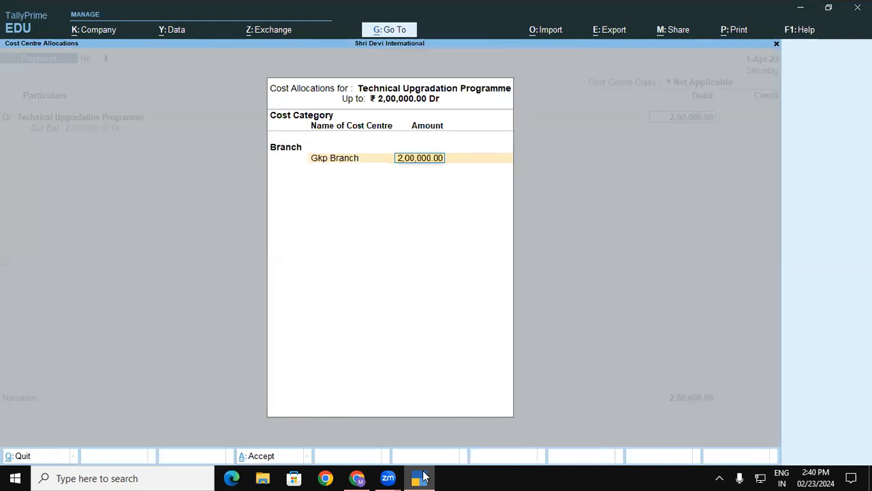
{"action": "key", "text": "Return"}
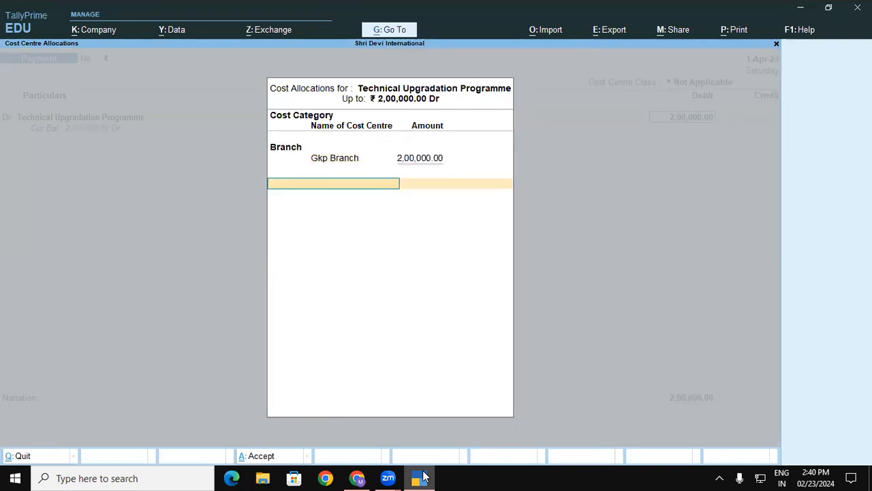
- Allocate 2,00,000 to Technical Team in the Department category and complete the Technical Upgradation Programme cost allocations
{"action": "type", "text": "De"}
{"action": "key", "text": "Return"}
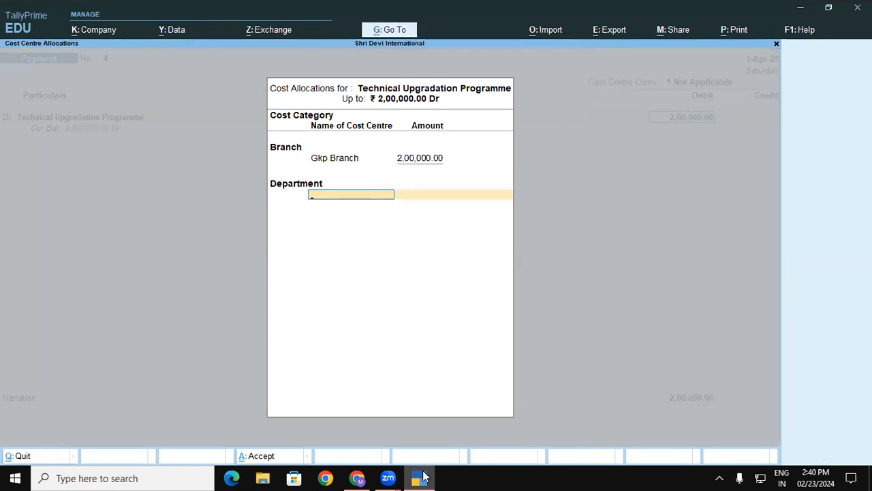
{"action": "type", "text": "T"}
{"action": "key", "text": "Return"}
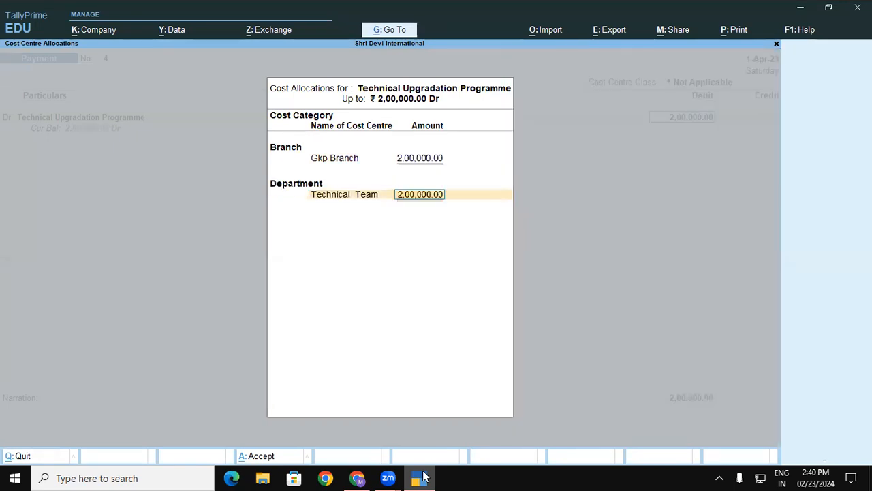
{"action": "key", "text": "Return"}
{"action": "key", "text": "Return"}
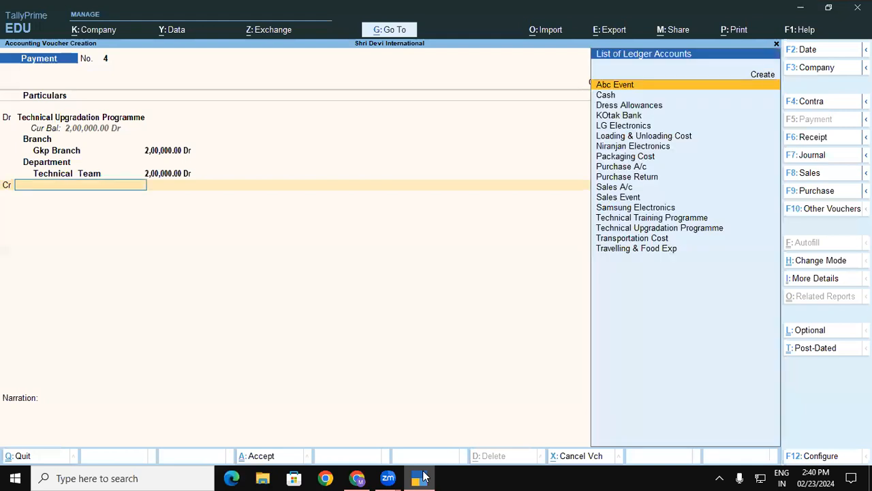
{"action": "key", "text": "Return"}
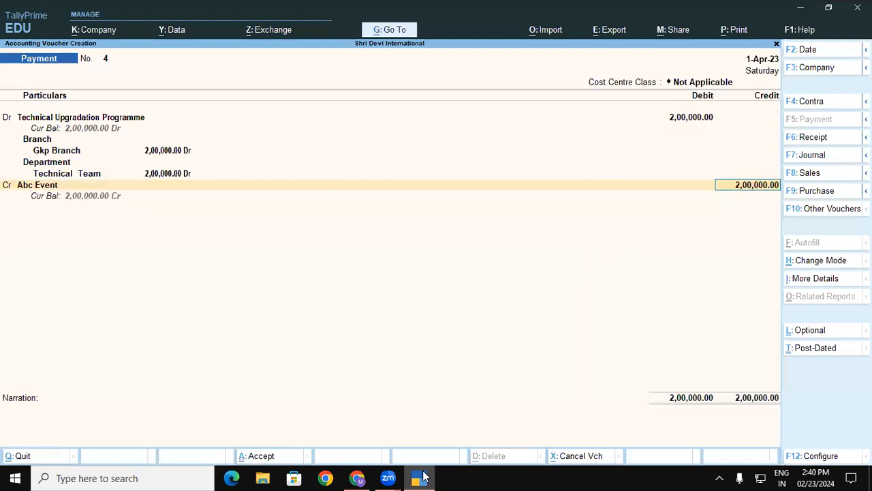
{"action": "key", "text": "Return"}
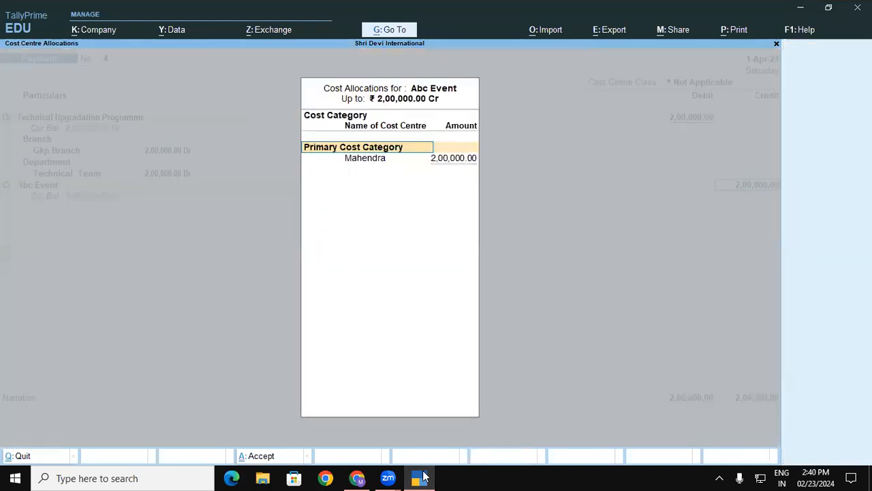
{"action": "key", "text": "ctrl+a"}
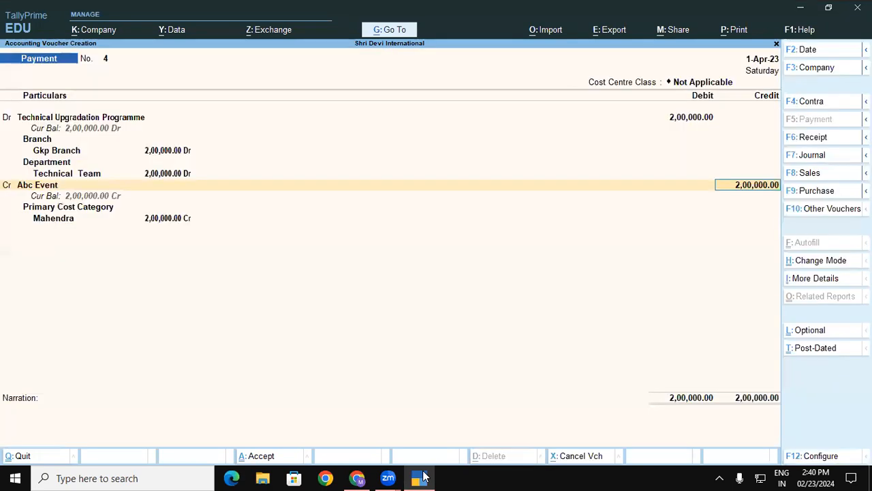
{"action": "key", "text": "BackSpace"}
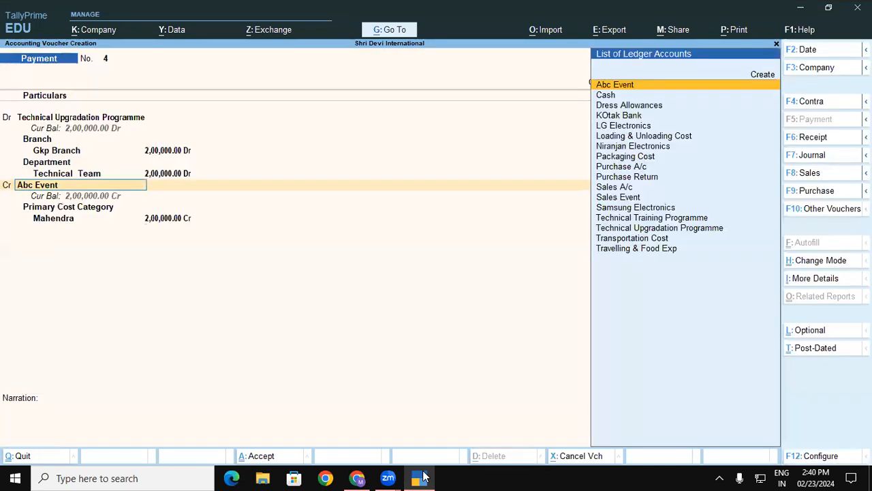
- Set KOtak Bank as the credit ledger for 2,00,000, accept the cheque allocation without an instrument number, and save the payment voucher
{"action": "type", "text": "K"}
{"action": "key", "text": "Return"}
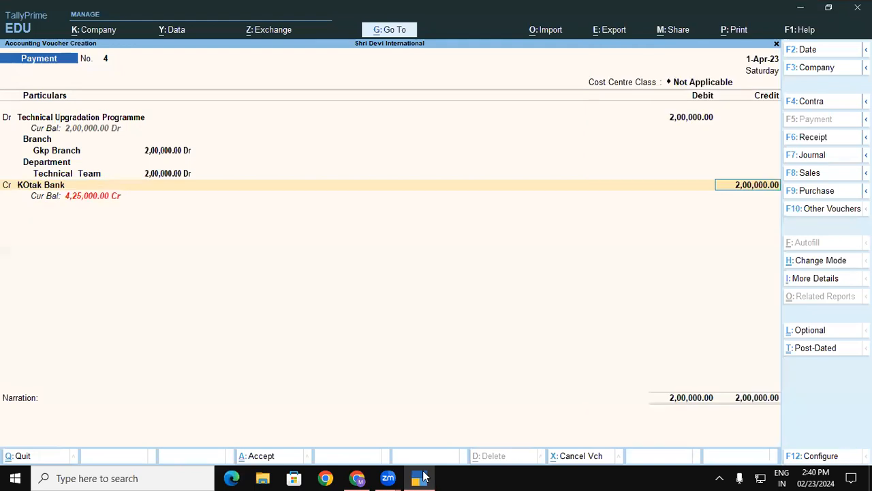
{"action": "key", "text": "Return"}
{"action": "key", "text": "Return"}
{"action": "key", "text": "Return"}
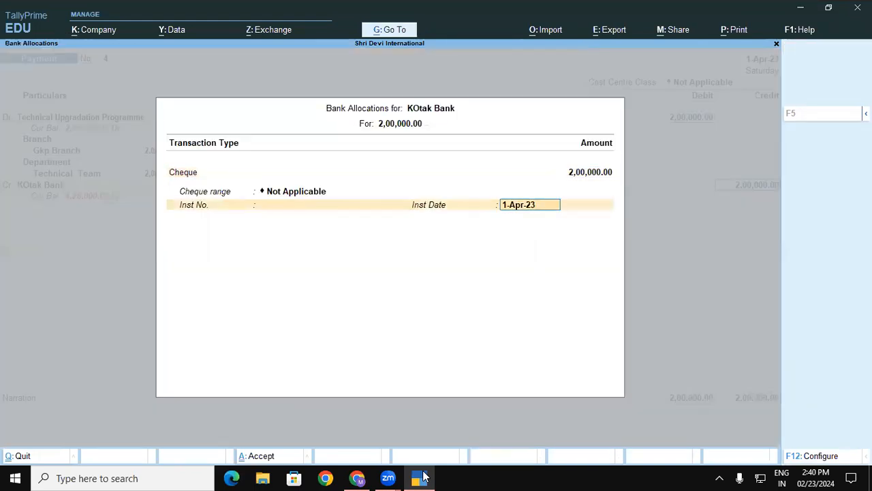
{"action": "key", "text": "Return"}
{"action": "key", "text": "Return"}
{"action": "key", "text": "Return"}
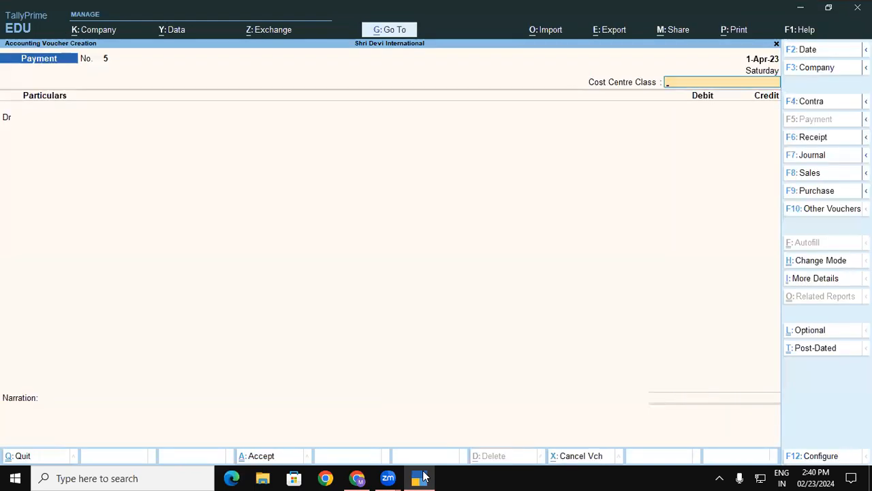
- Open the Cost Category Summary report for the company
{"action": "key", "text": "alt+g"}
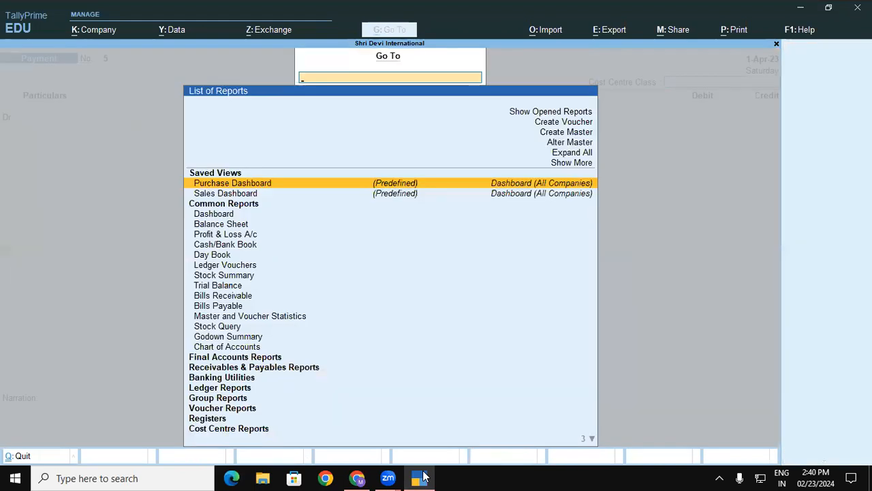
{"action": "type", "text": "Cos"}
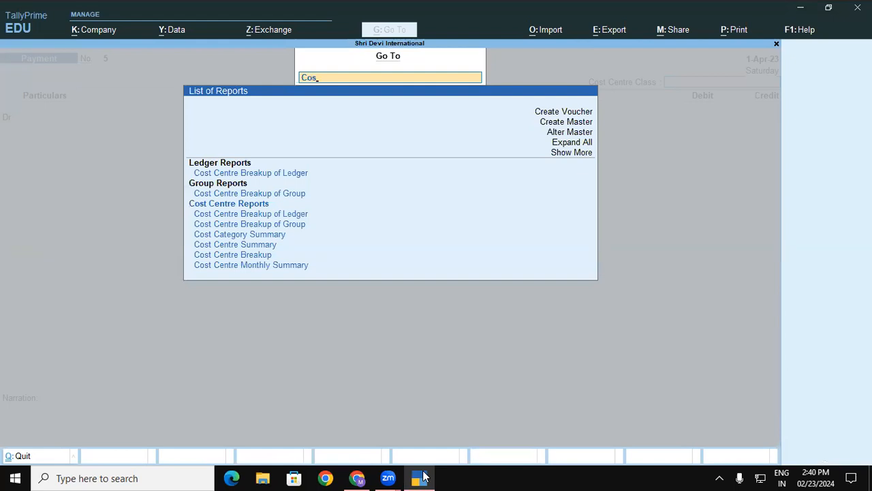
{"action": "left_click", "coordinate": [248, 234]}
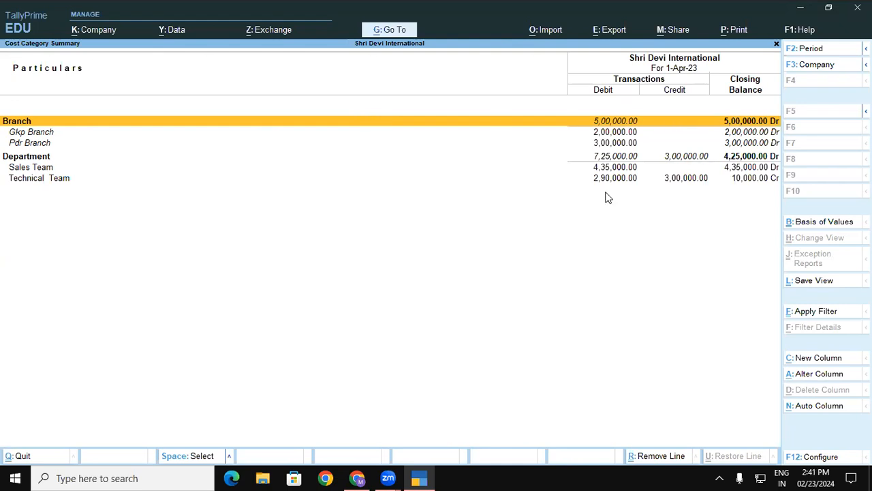
- Examine the Sales Team cost centre summary and the Gkp Branch monthly summary from the Cost Category Summary
{"action": "left_click", "coordinate": [49, 171]}
{"action": "key", "text": "Return"}
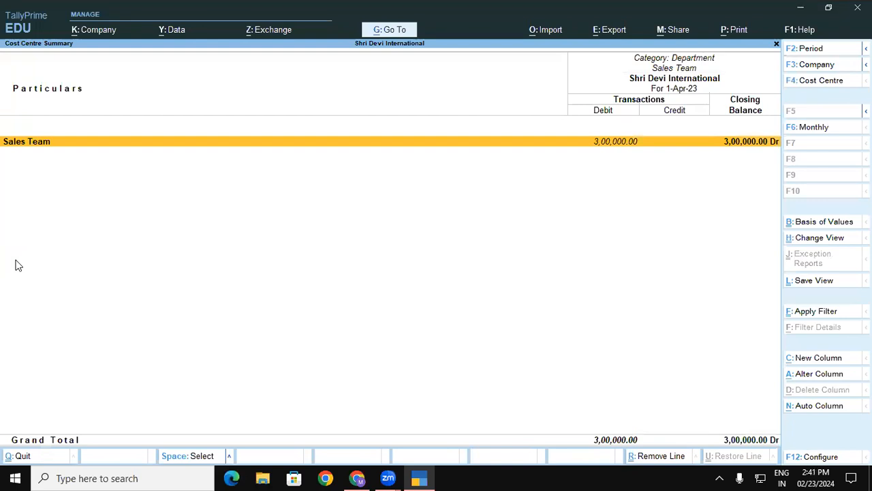
{"action": "key", "text": "Escape"}
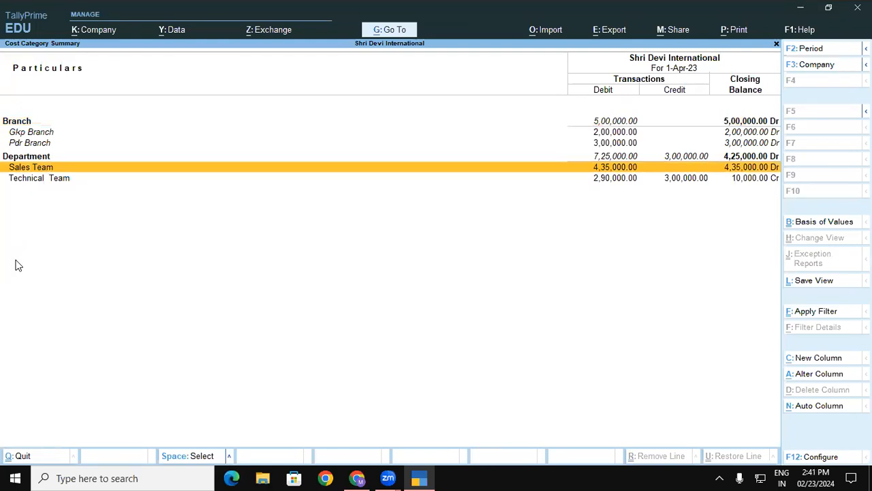
{"action": "key", "text": "Up"}
{"action": "key", "text": "Up"}
{"action": "key", "text": "Up"}
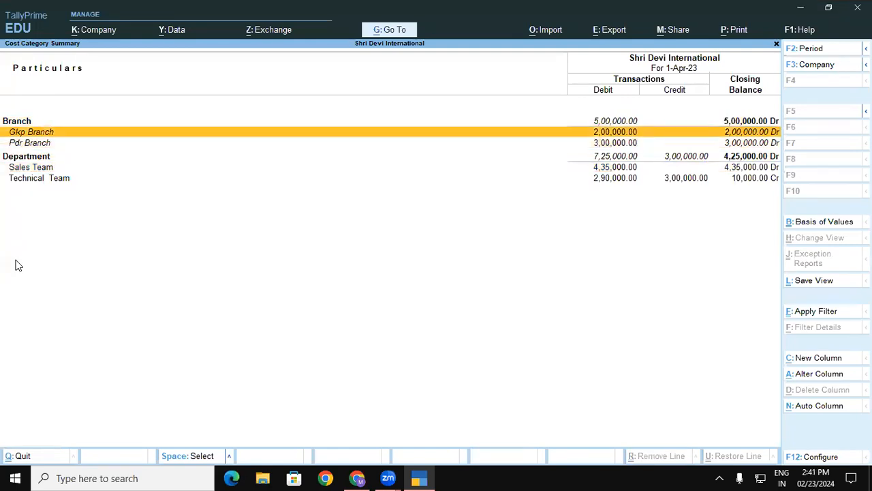
{"action": "key", "text": "Return"}
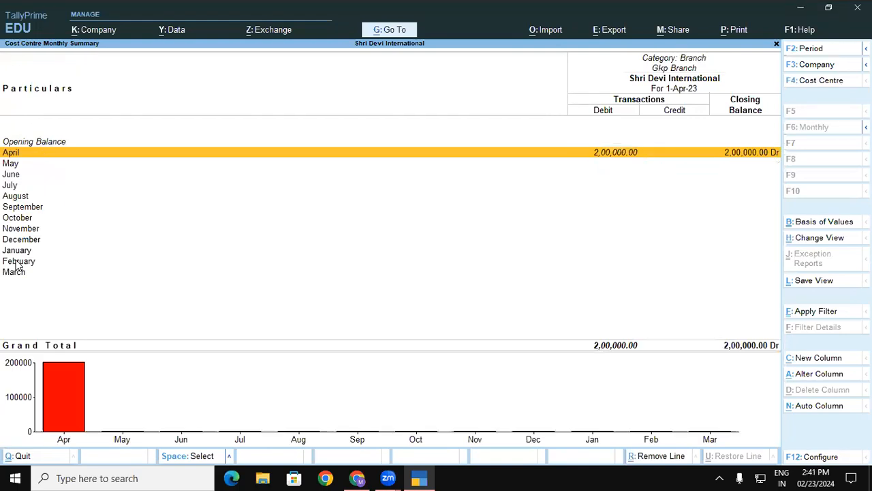
{"action": "key", "text": "Escape"}
{"action": "key", "text": "Down"}
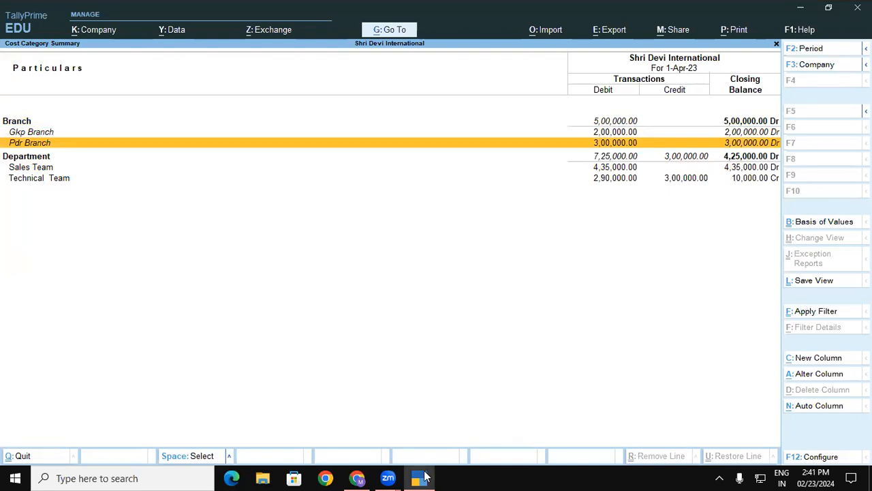
- Switch to the course document and review its Cost Category Summary figure and the Activity 2 voucher instructions
{"action": "key", "text": "alt+Tab"}
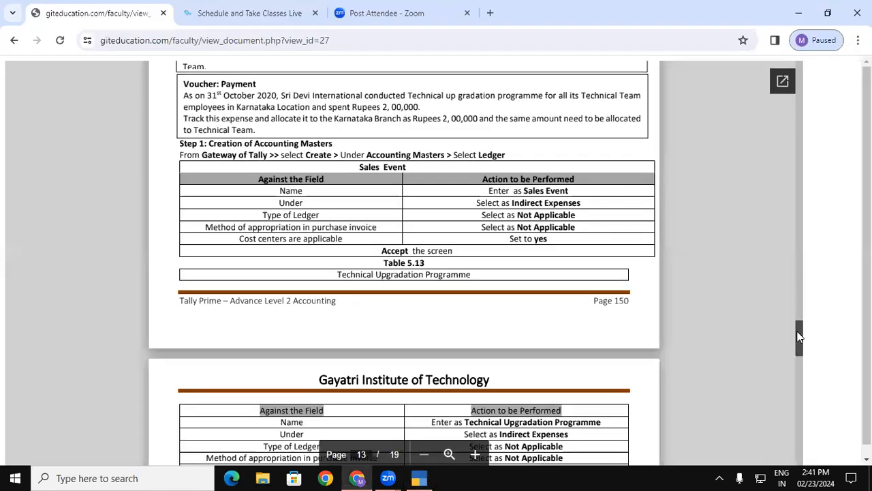
{"action": "left_click_drag", "start_coordinate": [801, 336], "coordinate": [806, 359]}
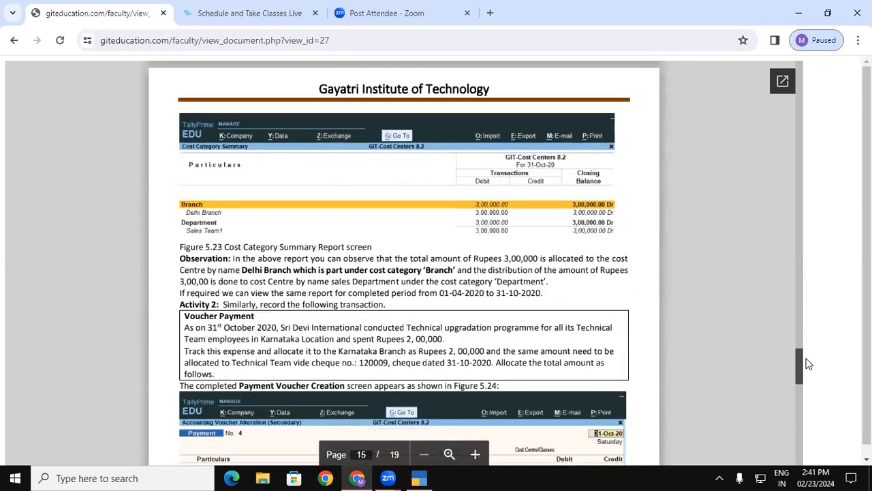